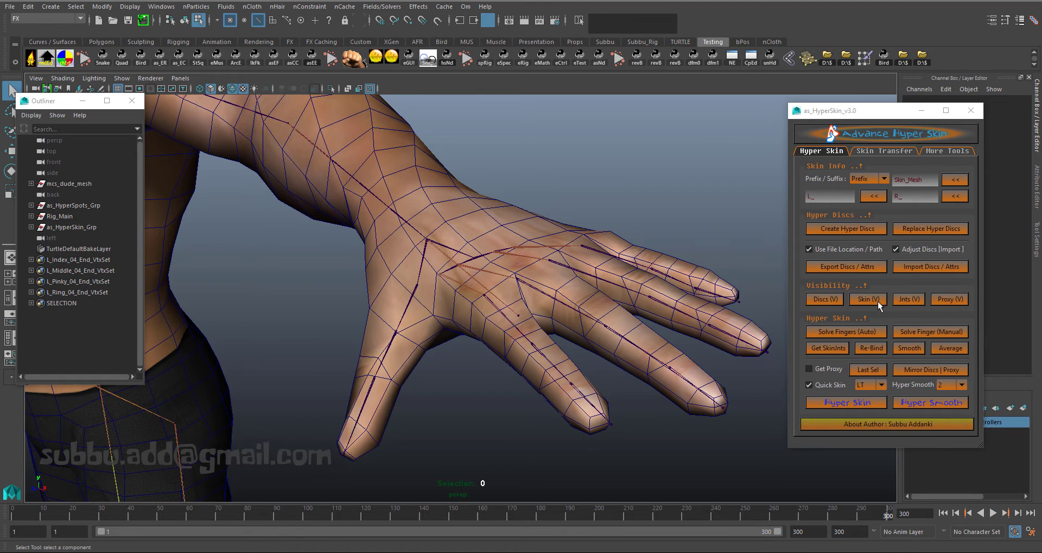
- Show the hyper discs on the character's hand and toggle the skin mesh and joints to template display
click(829, 299)
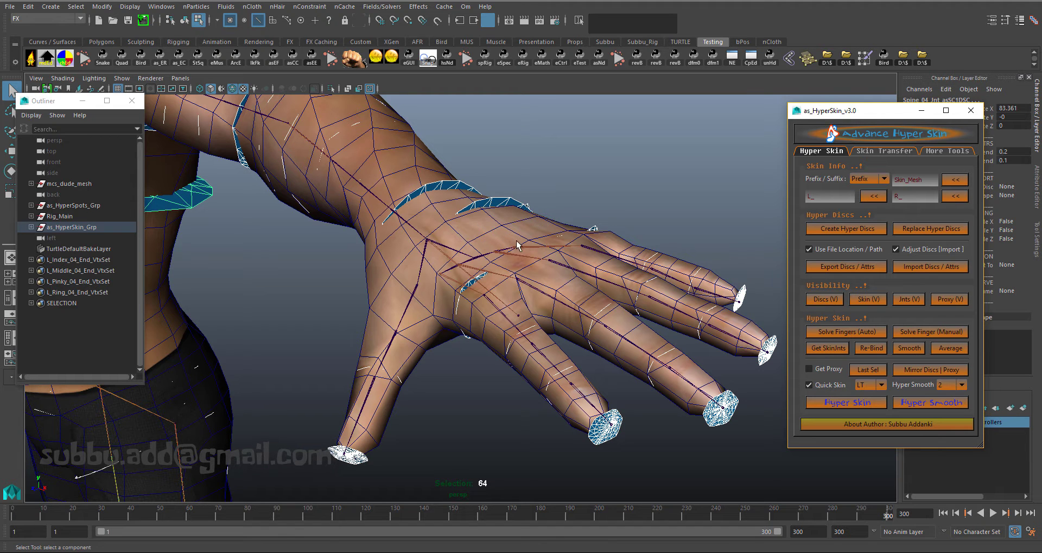
click(861, 299)
click(601, 148)
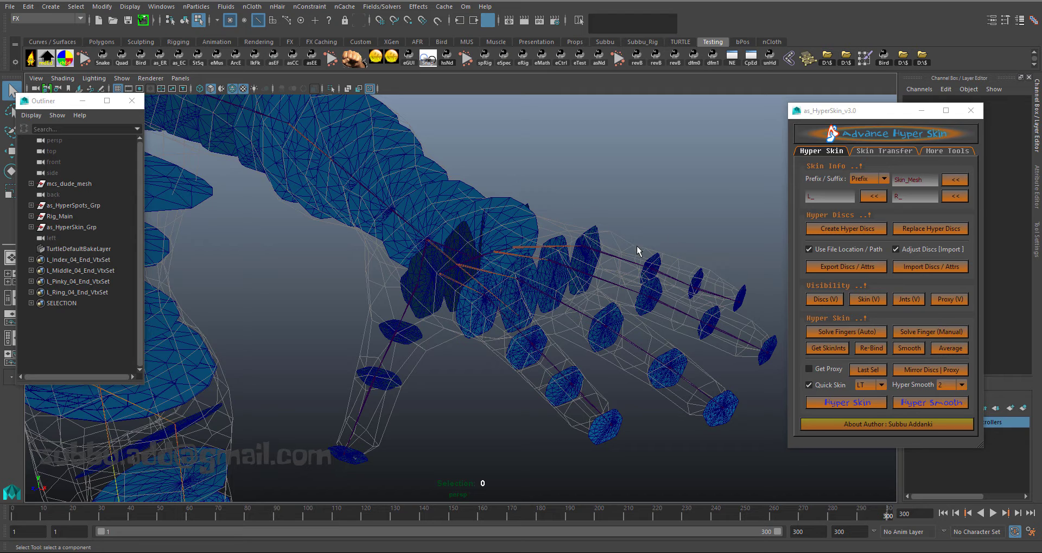
click(912, 299)
click(629, 189)
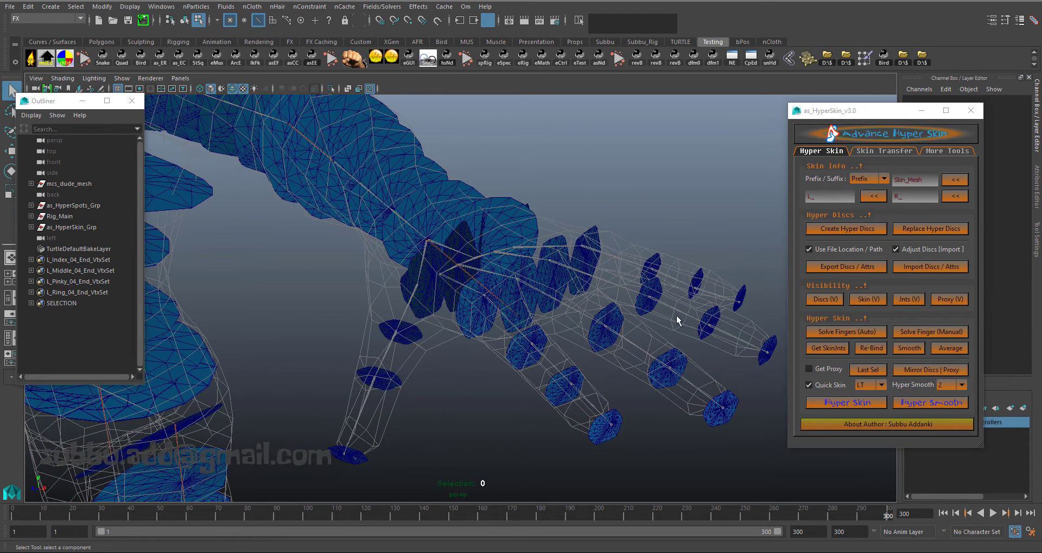
right_drag(593, 240, 646, 224)
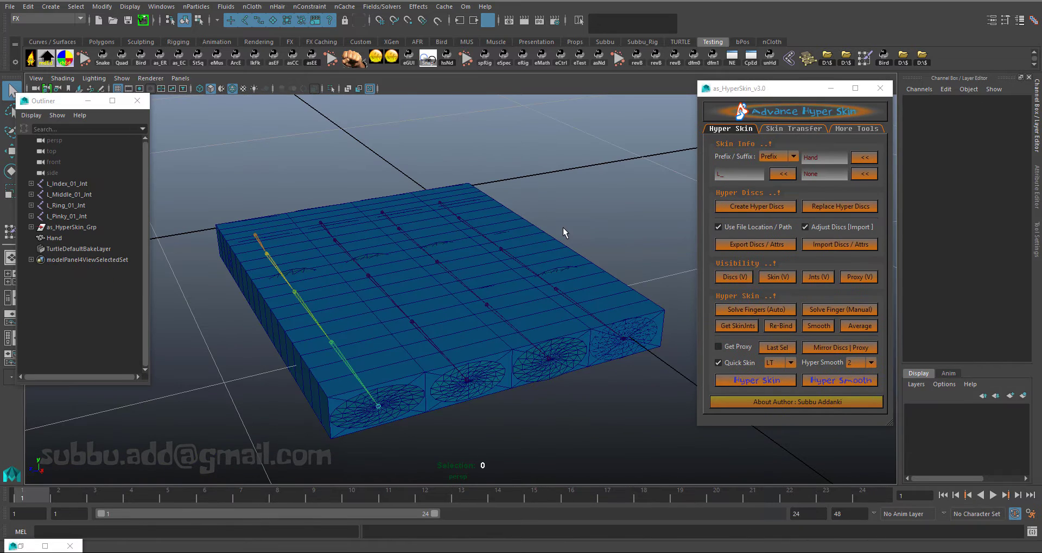
- Inspect the box-shaped Hand mesh and its existing discs in as_HyperSkin_Grp, toggling the skin display
click(343, 335)
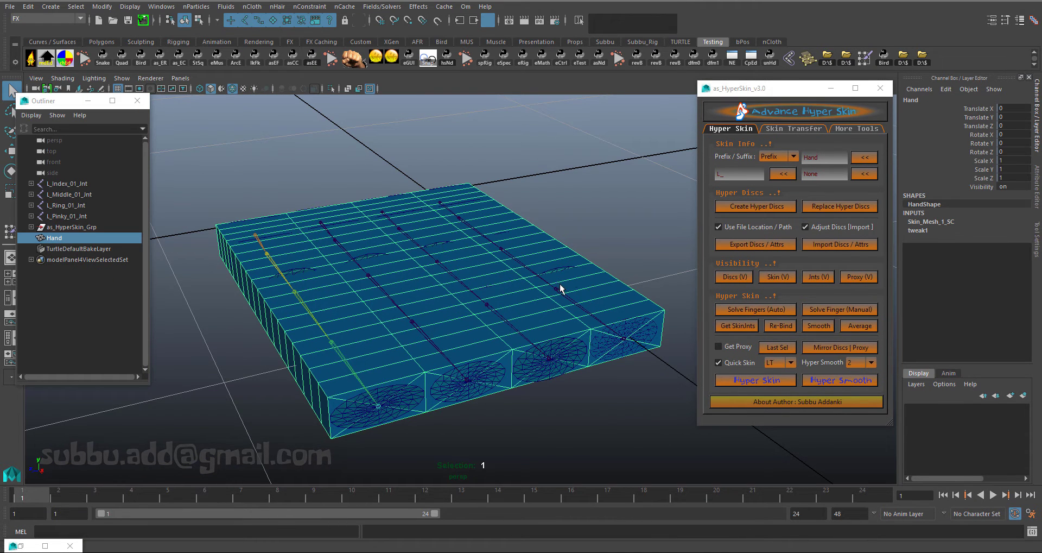
click(655, 224)
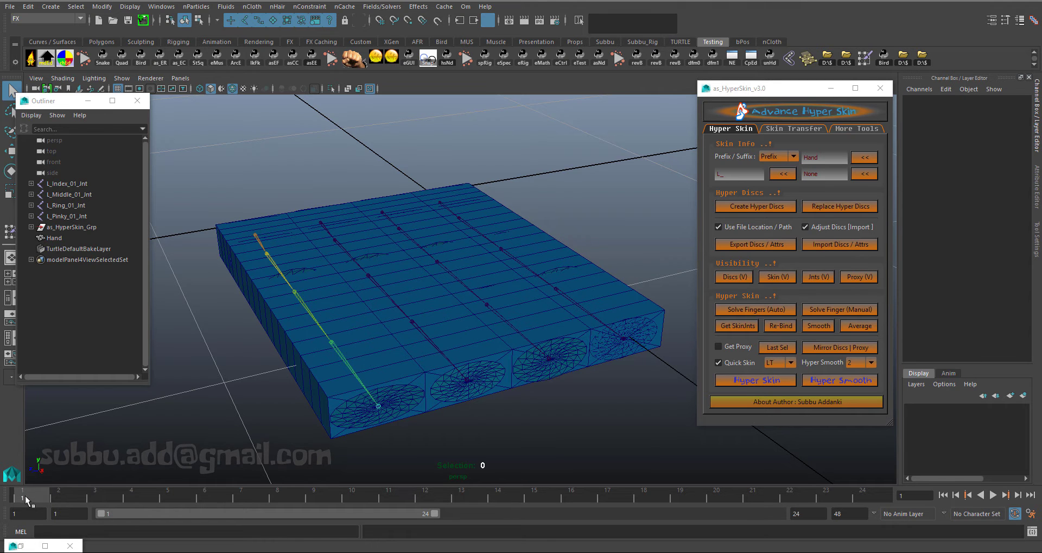
mouse_move(34, 496)
mouse_down()
mouse_move(301, 494)
mouse_move(22, 495)
mouse_up()
key(alt+x)
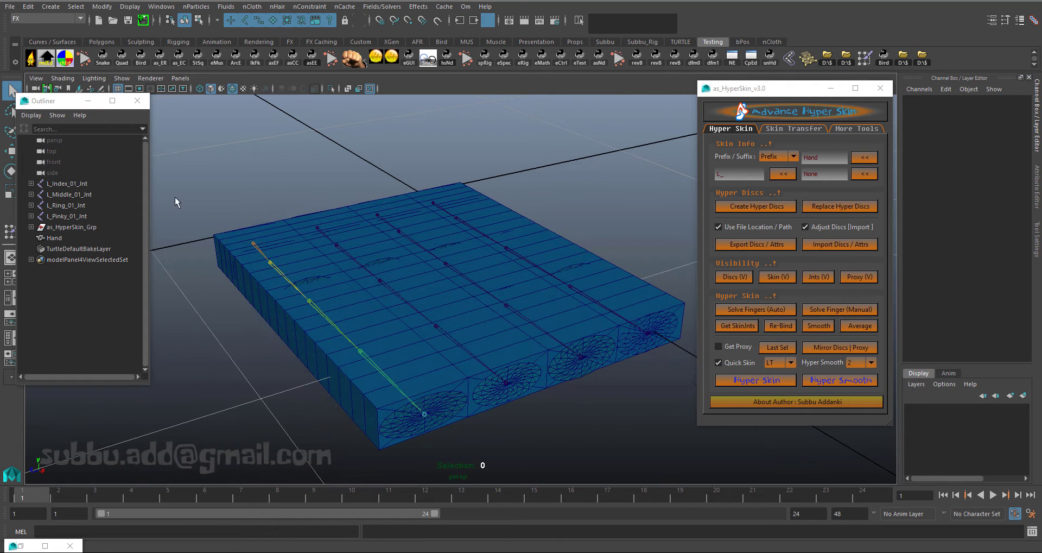
click(49, 224)
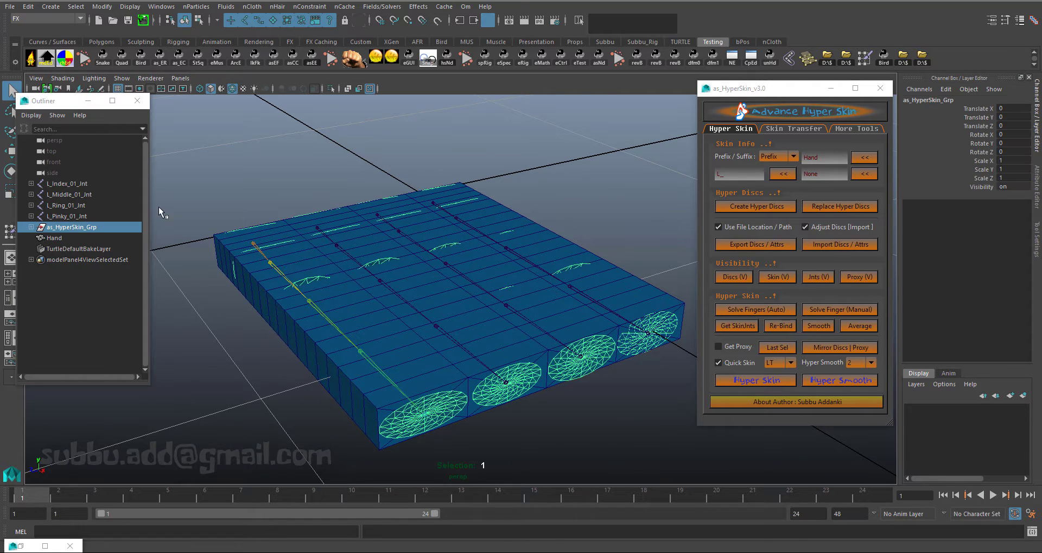
click(660, 222)
click(777, 277)
click(777, 277)
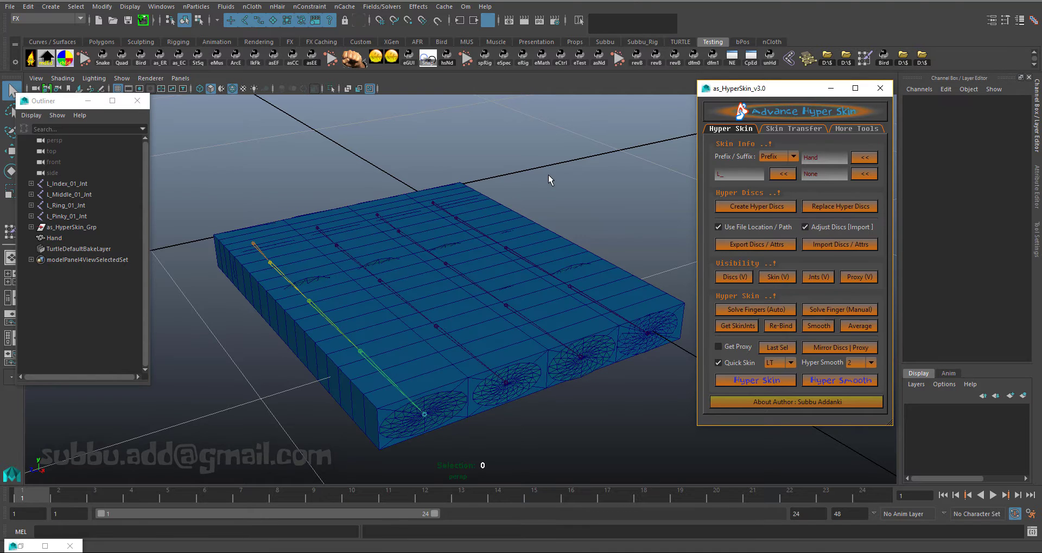
- Delete the existing as_HyperSkin_Grp and generate new hyper discs for the Hand mesh
click(72, 226)
key(Delete)
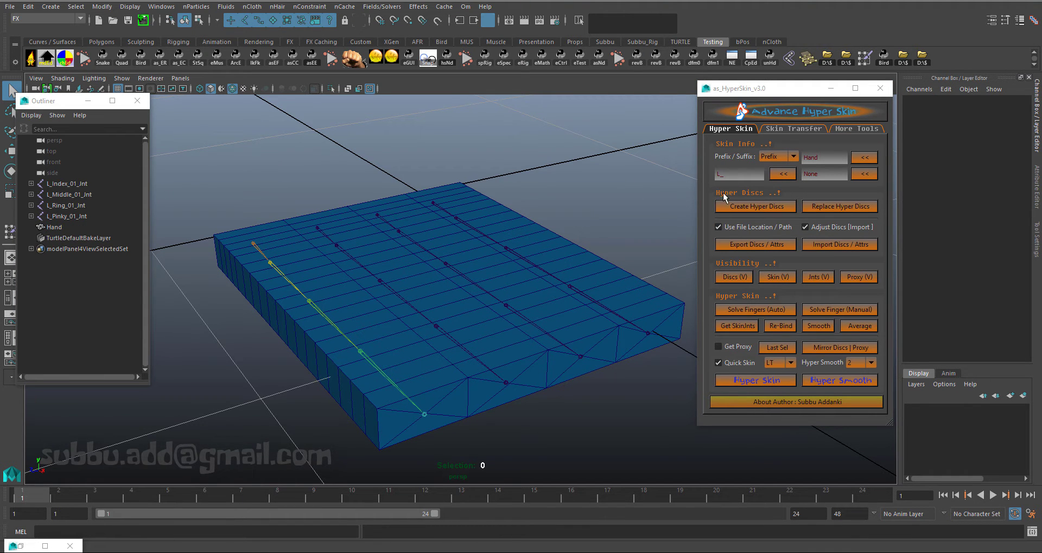
click(749, 206)
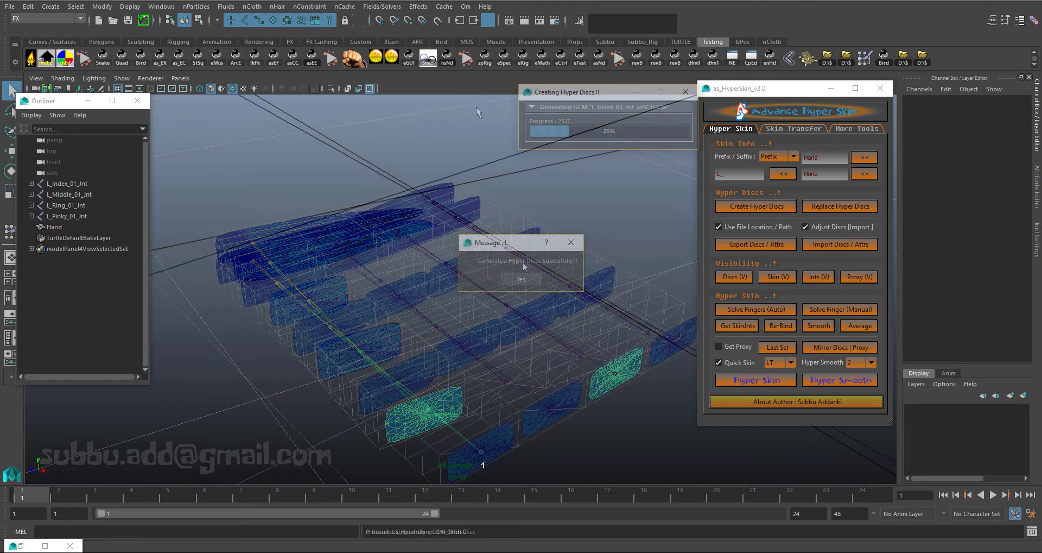
click(519, 279)
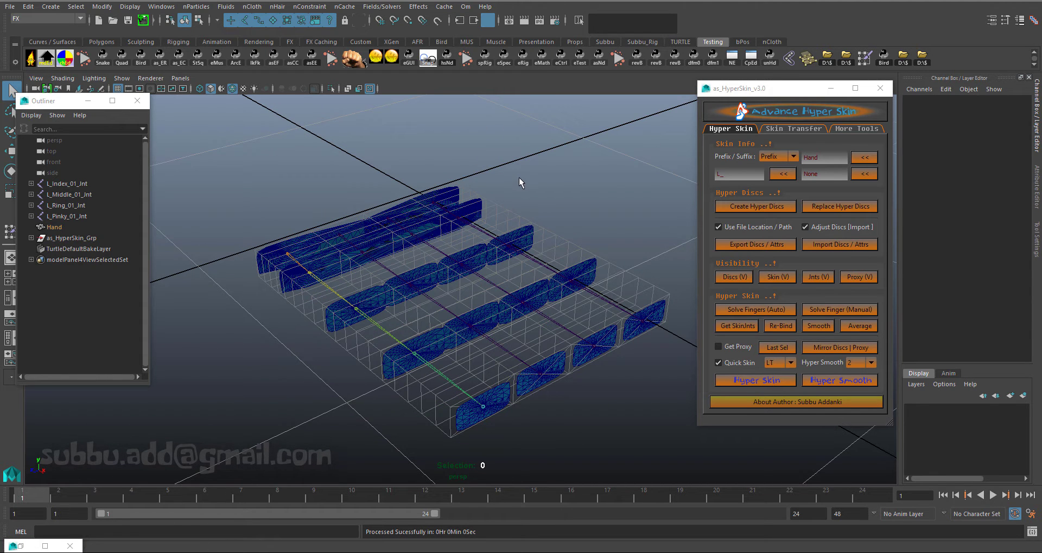
- Toggle the finger joints to template display around the new discs
alt+right_drag(526, 173, 541, 181)
alt+middle_drag(535, 181, 532, 181)
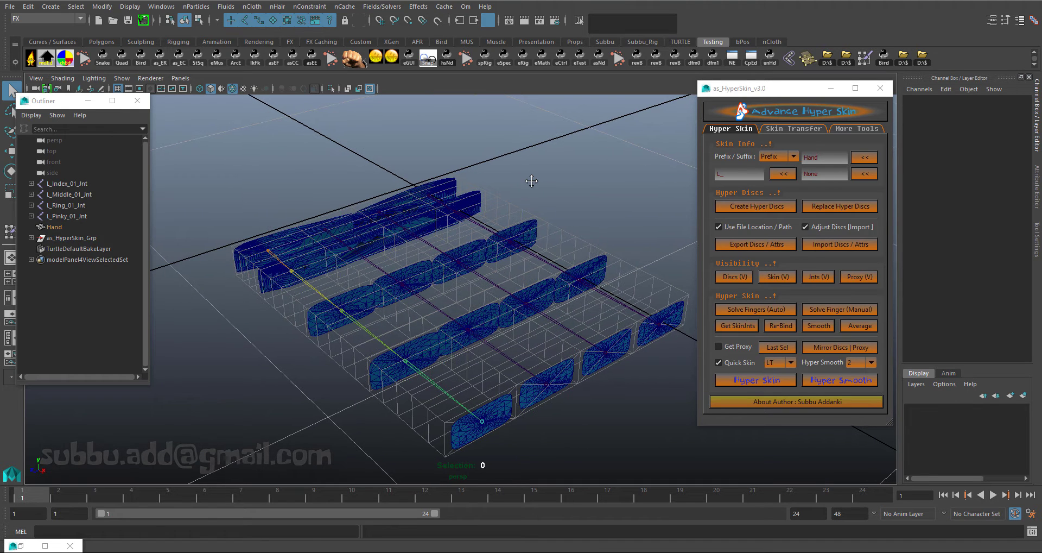
click(815, 277)
click(565, 194)
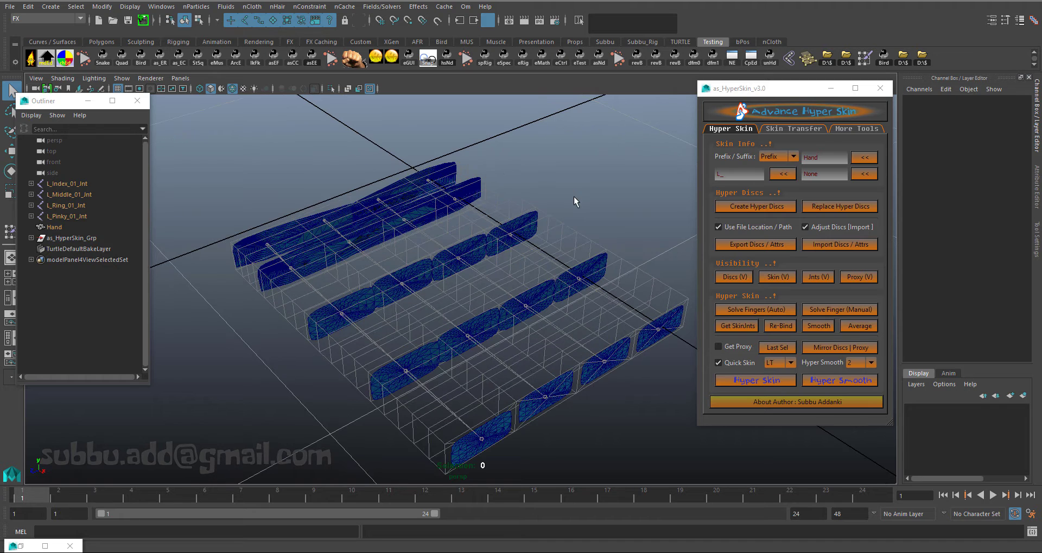
- Set Copy Disc to Child on the eight discs in the two rows at the base of the fingers
mouse_move(333, 279)
mouse_down()
mouse_move(353, 233)
mouse_move(435, 205)
mouse_move(454, 223)
mouse_up()
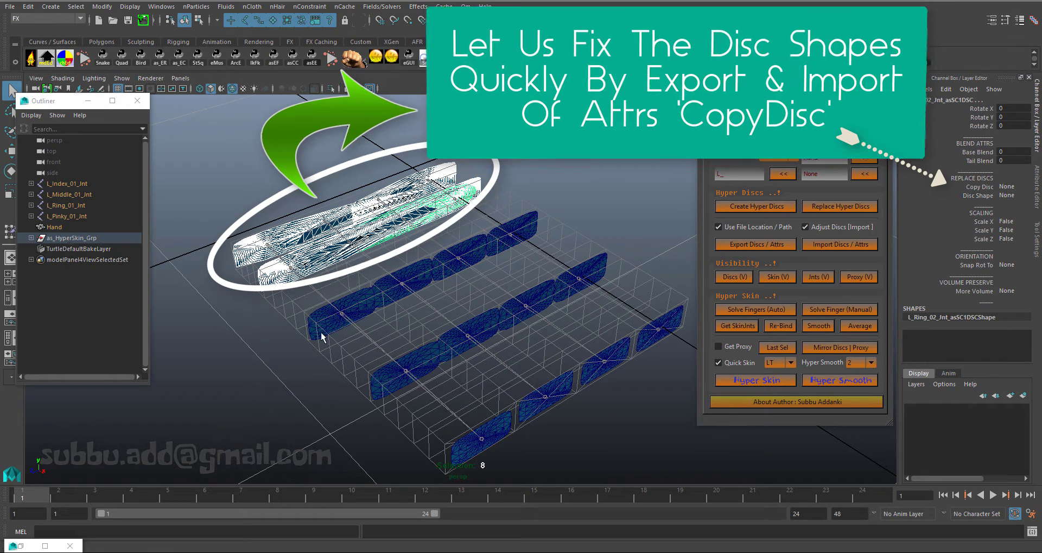
click(1010, 186)
click(1010, 208)
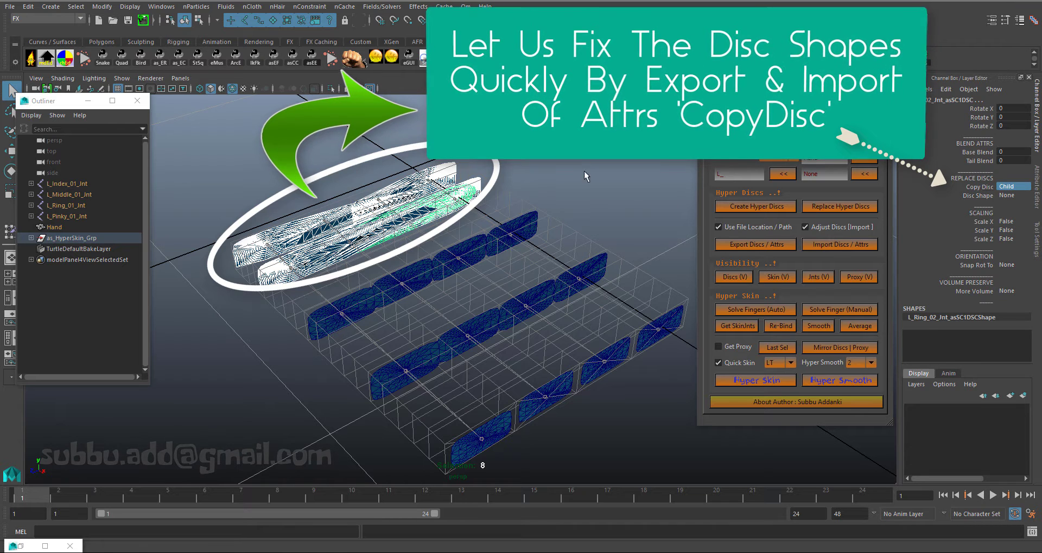
click(584, 170)
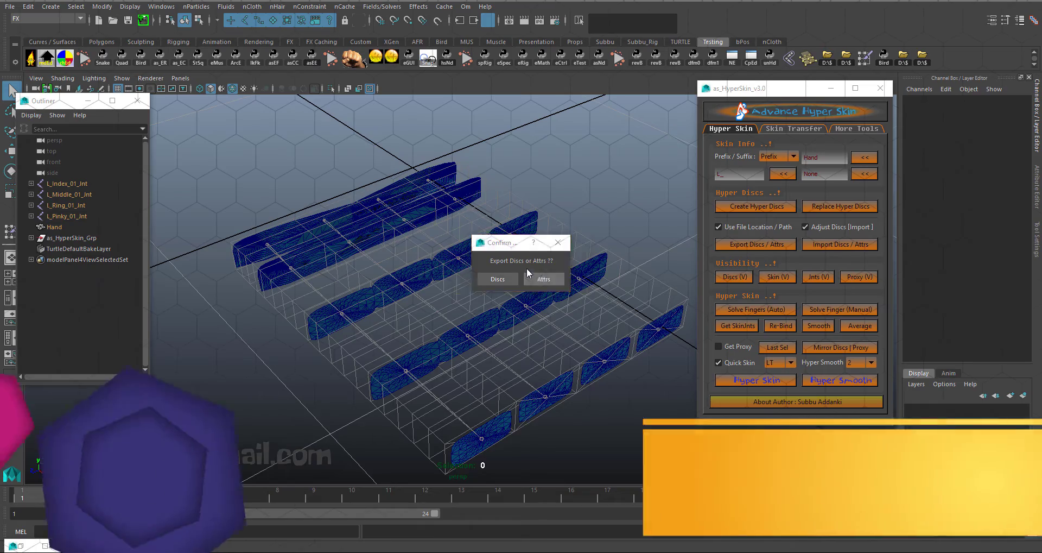
- Export the disc attributes and import them back, replacing and updating the hyper discs
click(496, 282)
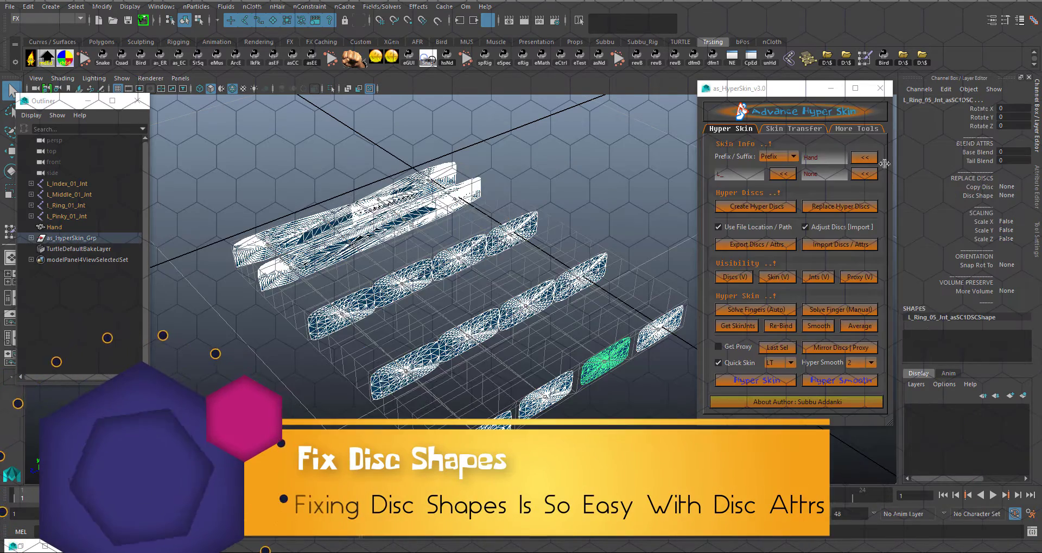
click(552, 139)
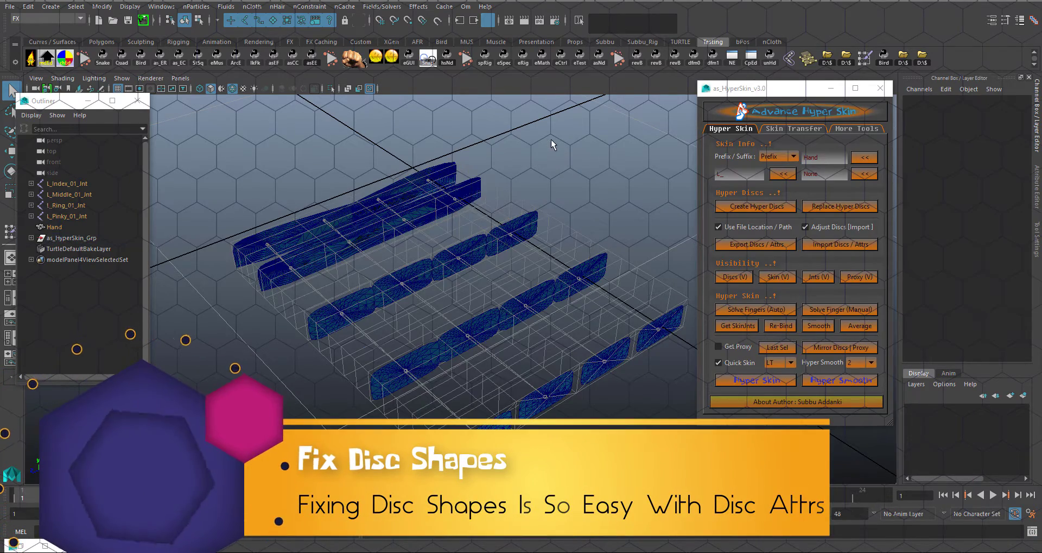
click(836, 245)
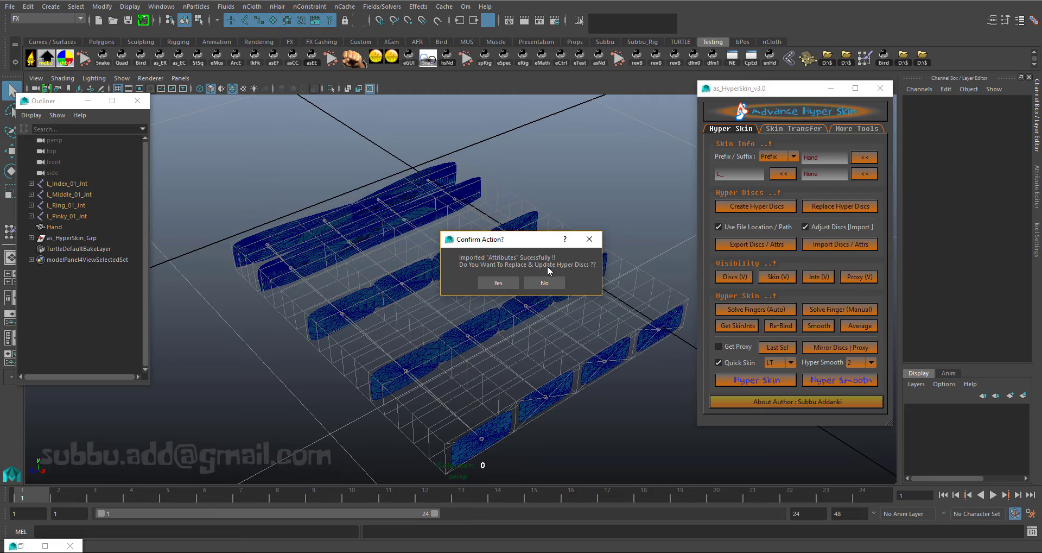
click(497, 282)
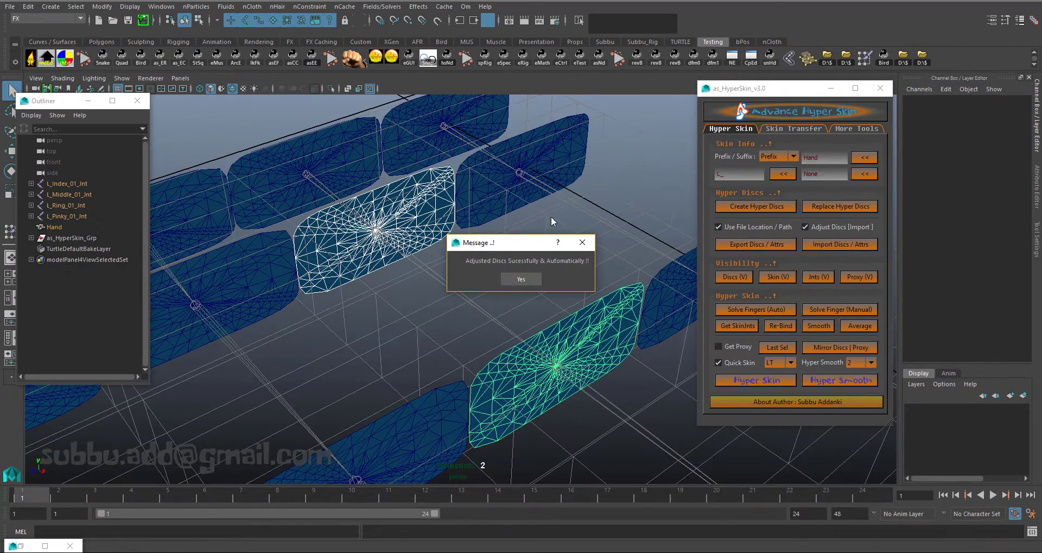
click(515, 280)
click(493, 198)
scroll(532, 188, up, 3)
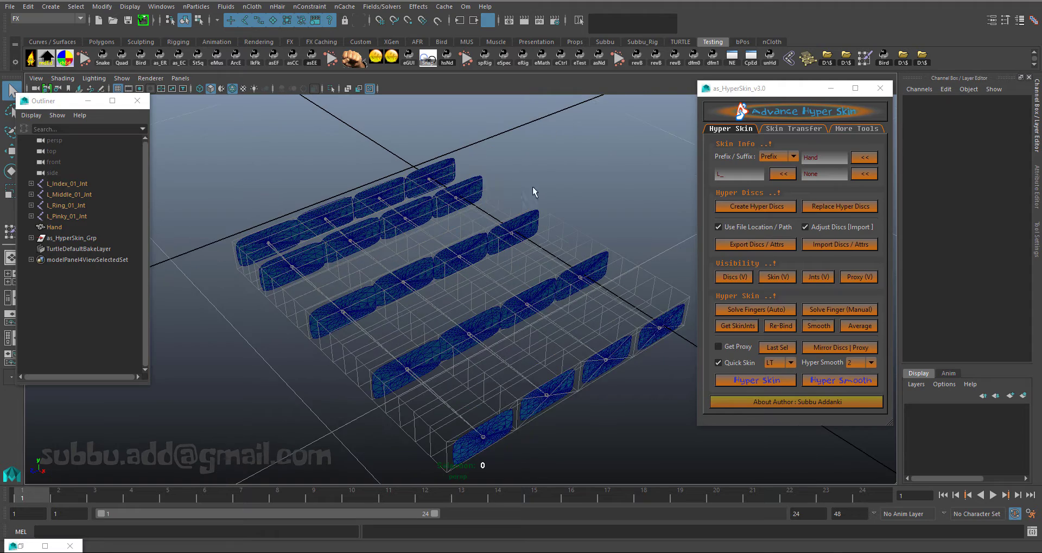
- Examine the replaced disc at the second index joint and the neighbouring base discs
click(359, 303)
click(312, 258)
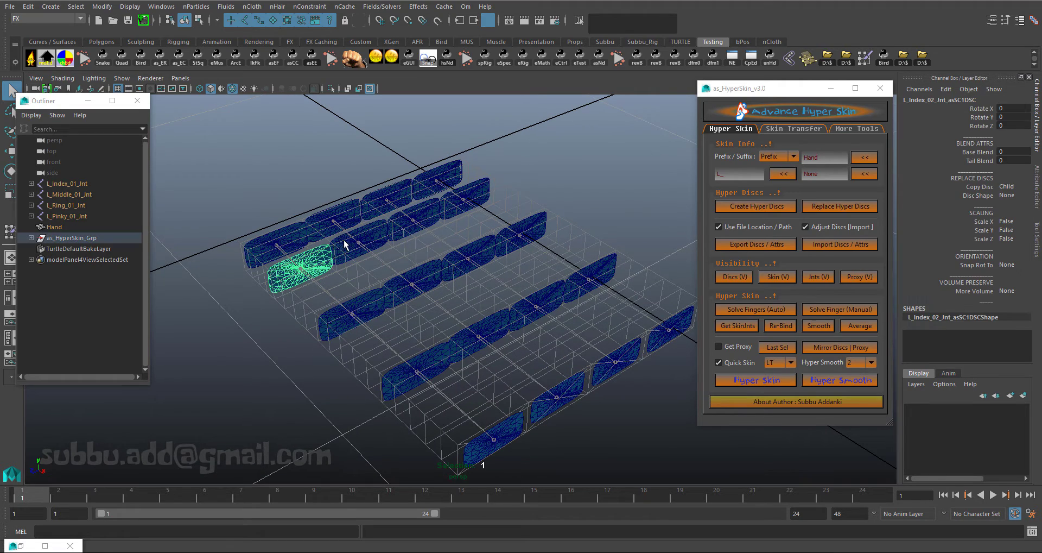
alt+drag(314, 149, 460, 214)
click(579, 176)
alt+drag(579, 176, 578, 186)
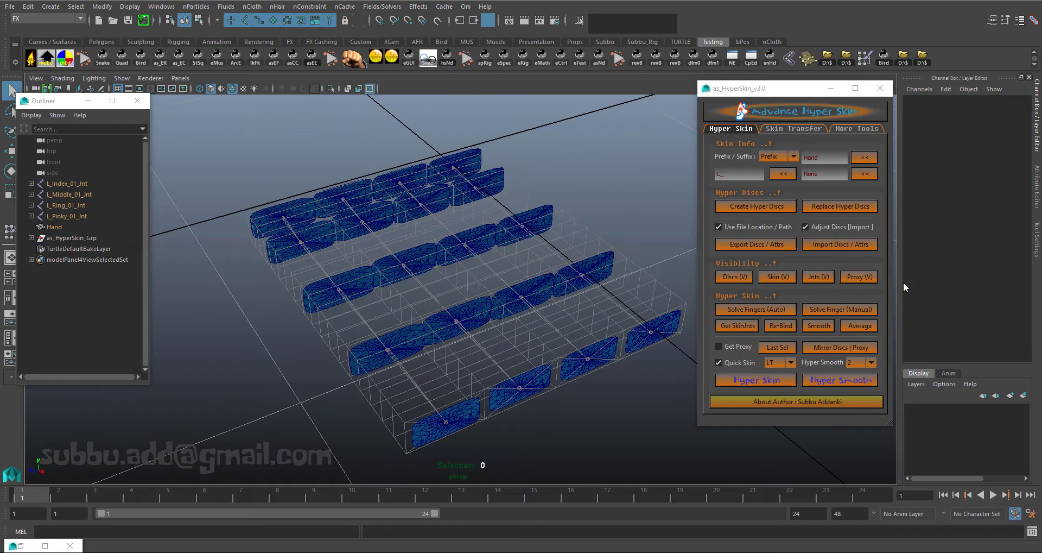
- Return the finger joints to normal display and check the third index joint's disc against the bones
click(812, 281)
click(591, 170)
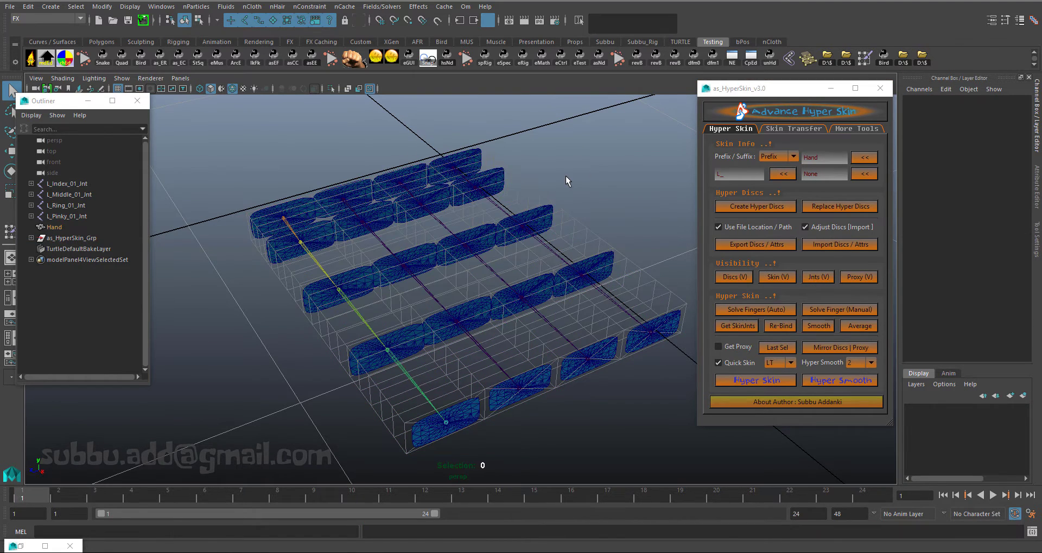
alt+drag(566, 175, 558, 174)
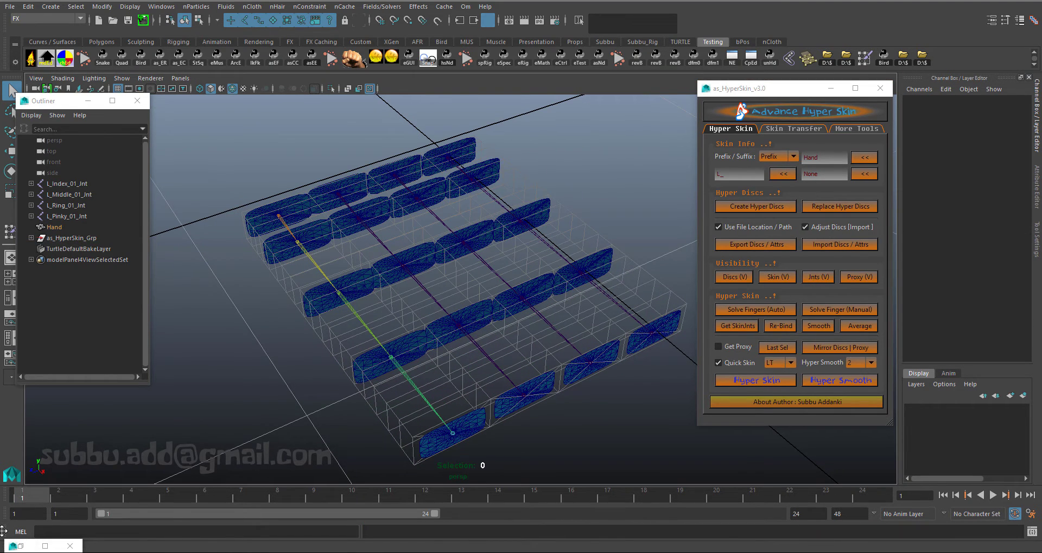
alt+drag(219, 328, 232, 321)
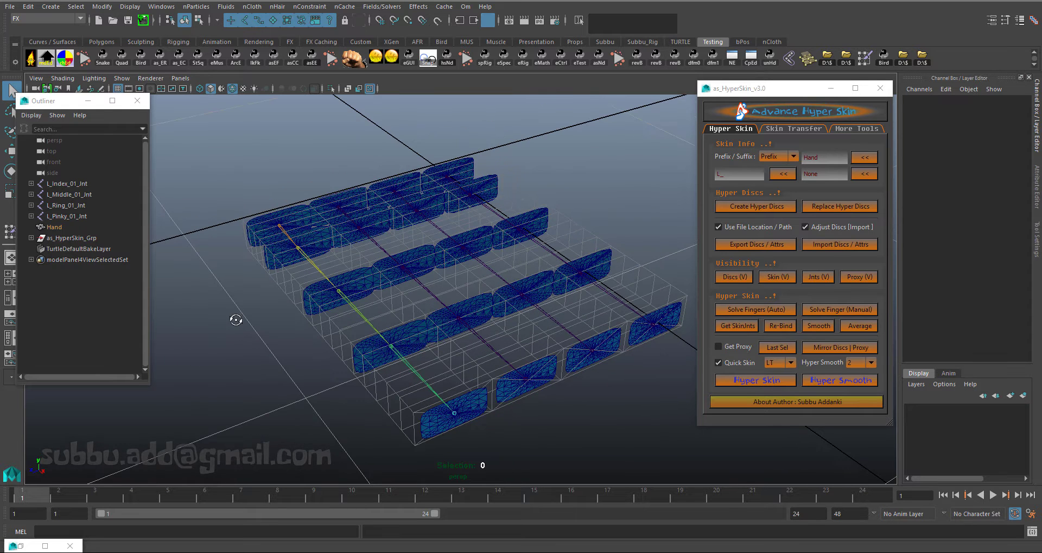
key(ctrl+space)
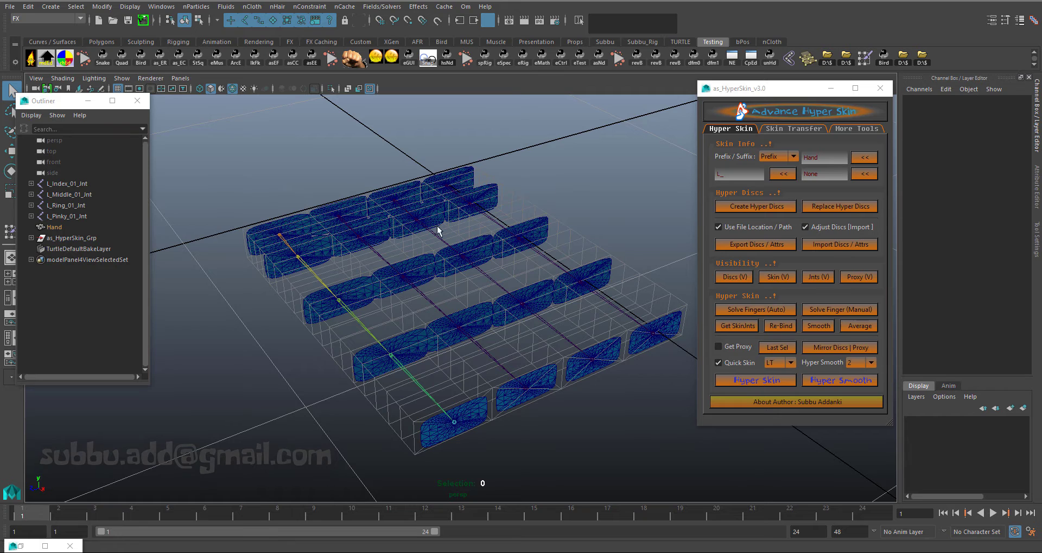
click(361, 293)
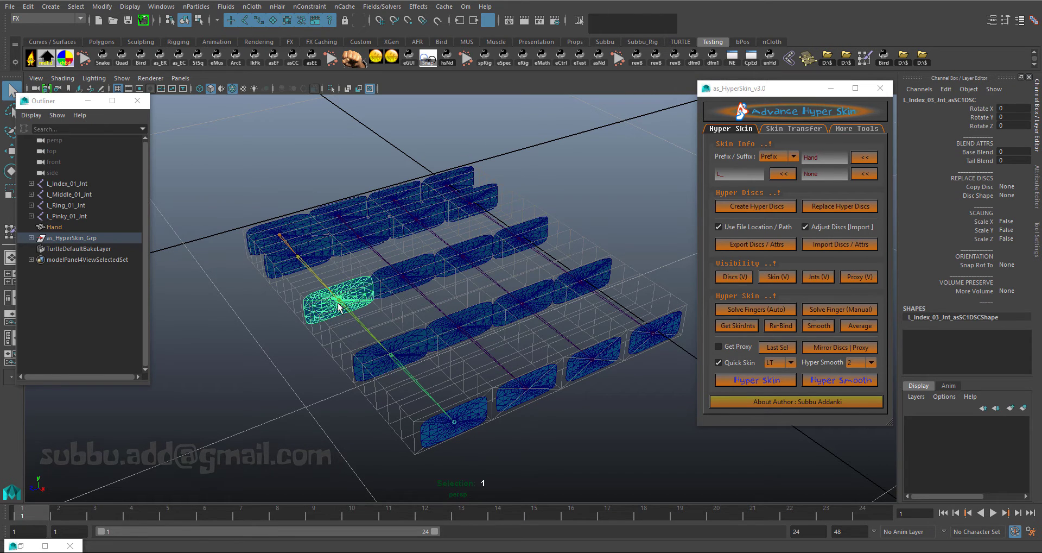
click(600, 147)
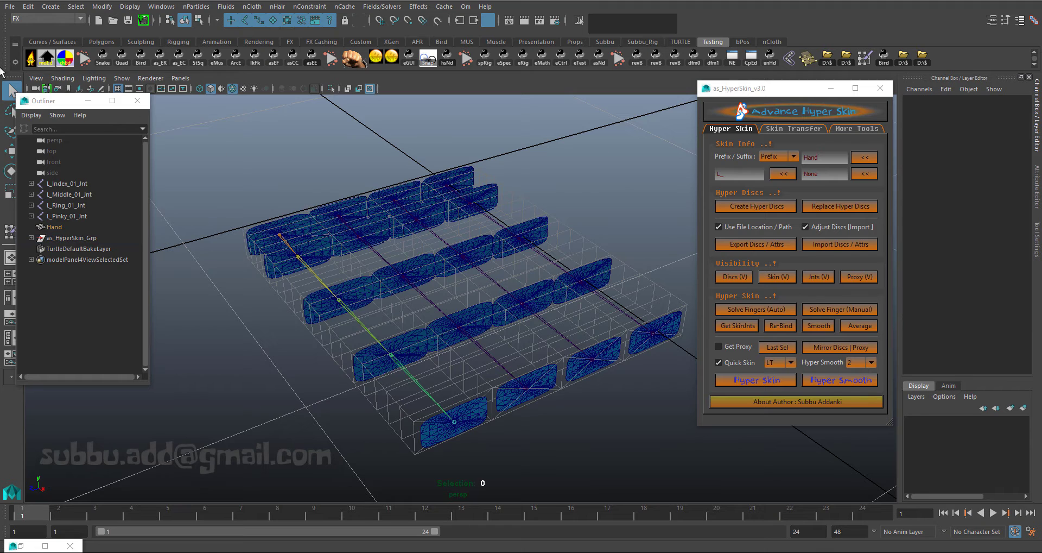
- Reopen the original box hand scene from the recent files without saving the changes
click(10, 6)
mouse_move(39, 310)
click(200, 308)
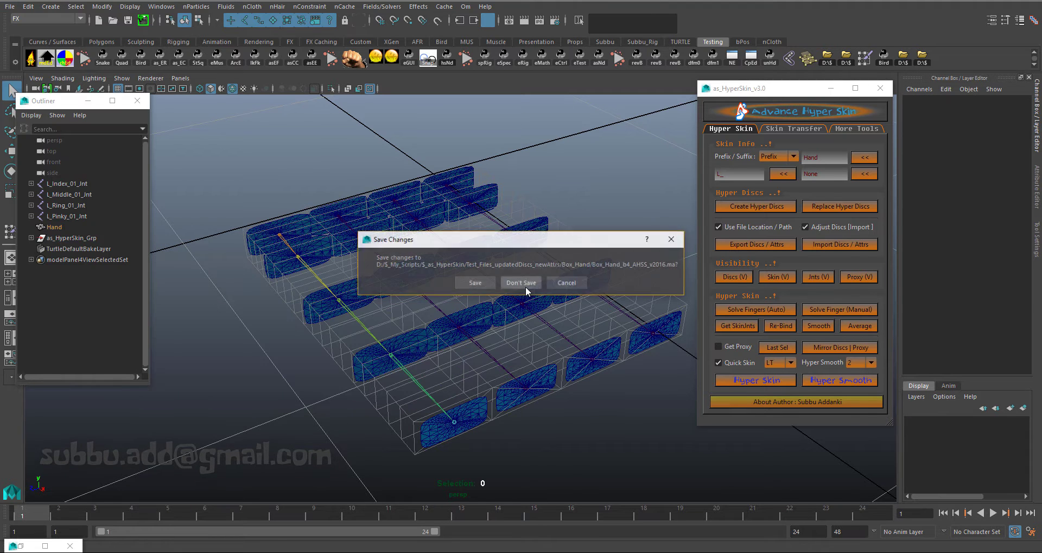
click(514, 286)
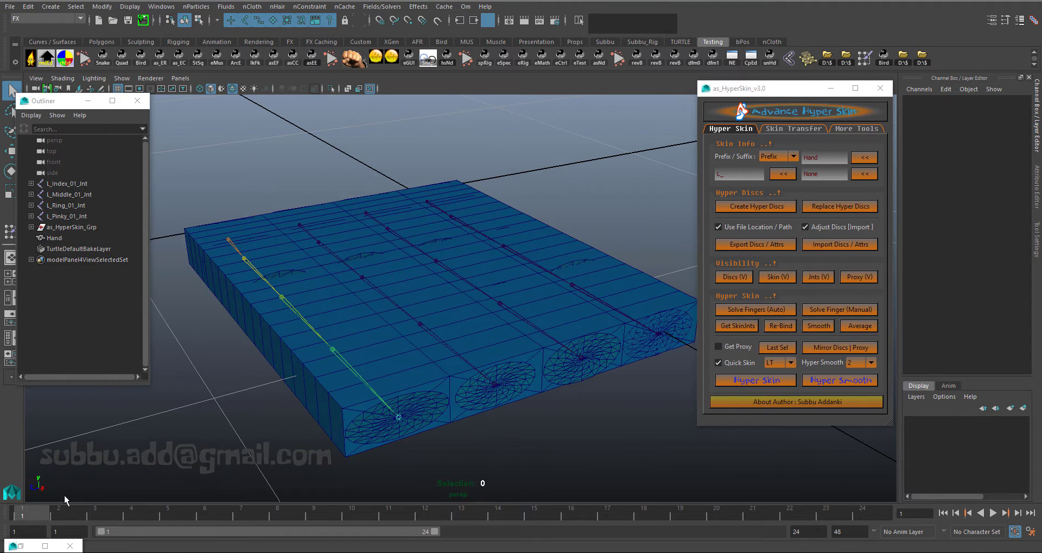
- Toggle the skin display to check the original discs, then show the Hand mesh in smooth preview
drag(26, 509, 9, 522)
click(756, 308)
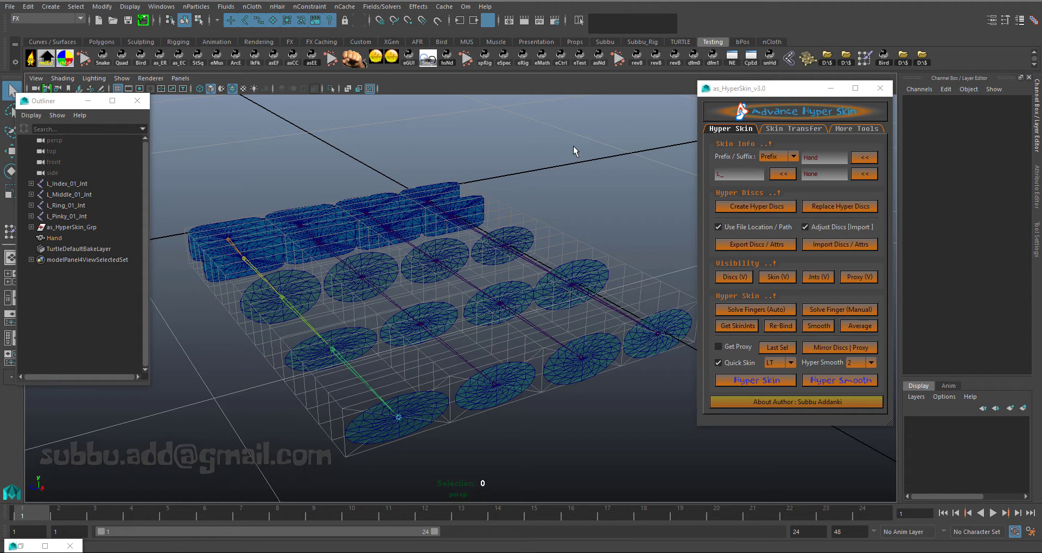
click(778, 275)
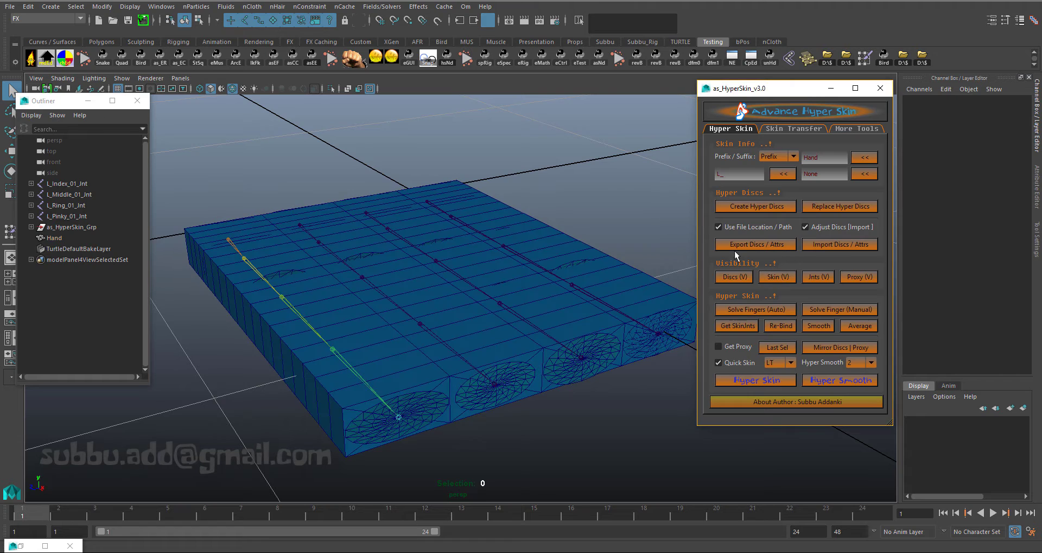
click(563, 212)
key(3)
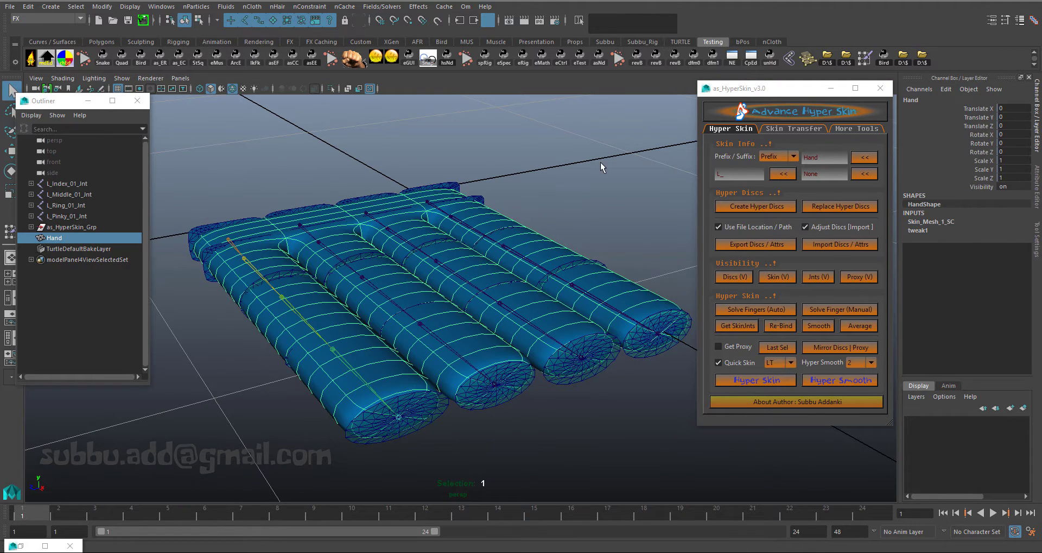
- Return the Hand mesh from smooth preview to its unsmoothed display and clear the selection
alt+drag(574, 155, 563, 174)
click(564, 194)
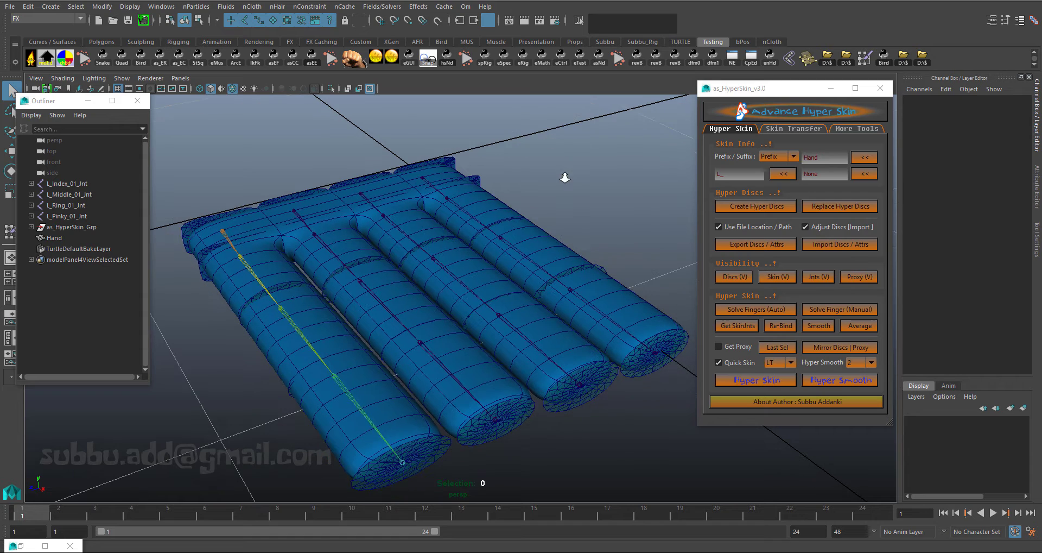
click(539, 230)
key(1)
click(559, 165)
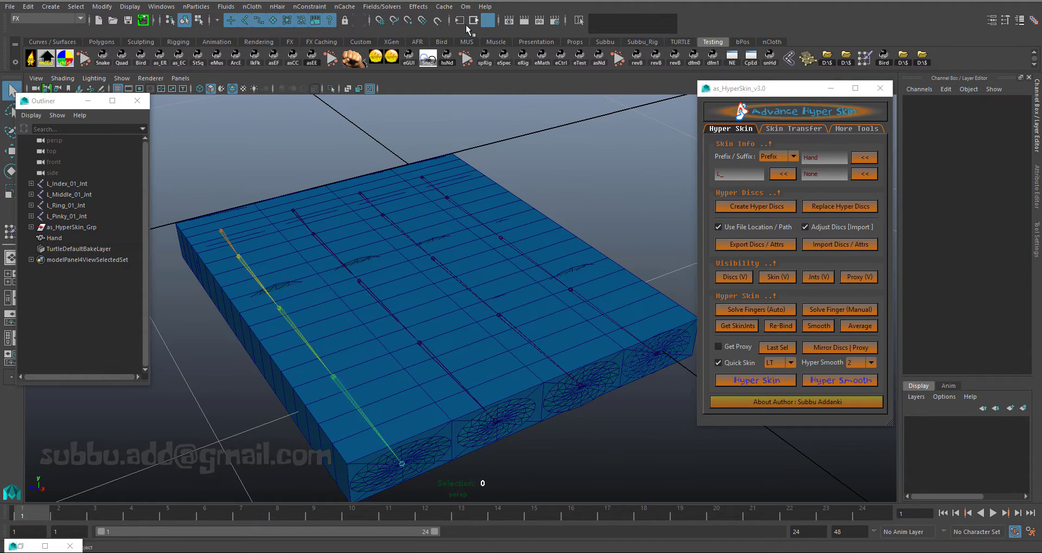
alt+drag(572, 172, 574, 167)
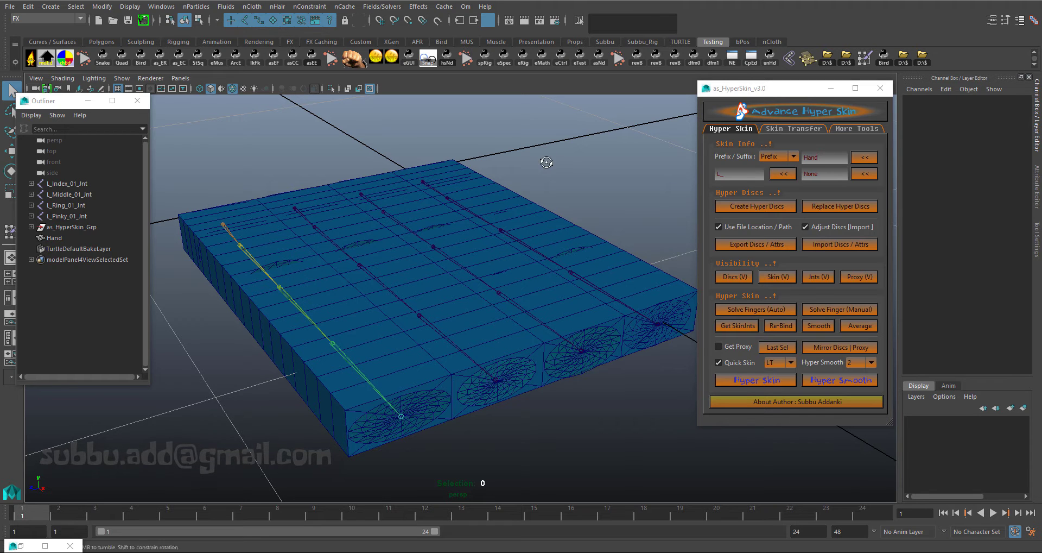
mouse_move(550, 140)
alt+mouse_down()
mouse_move(552, 163)
mouse_move(550, 148)
alt+mouse_up()
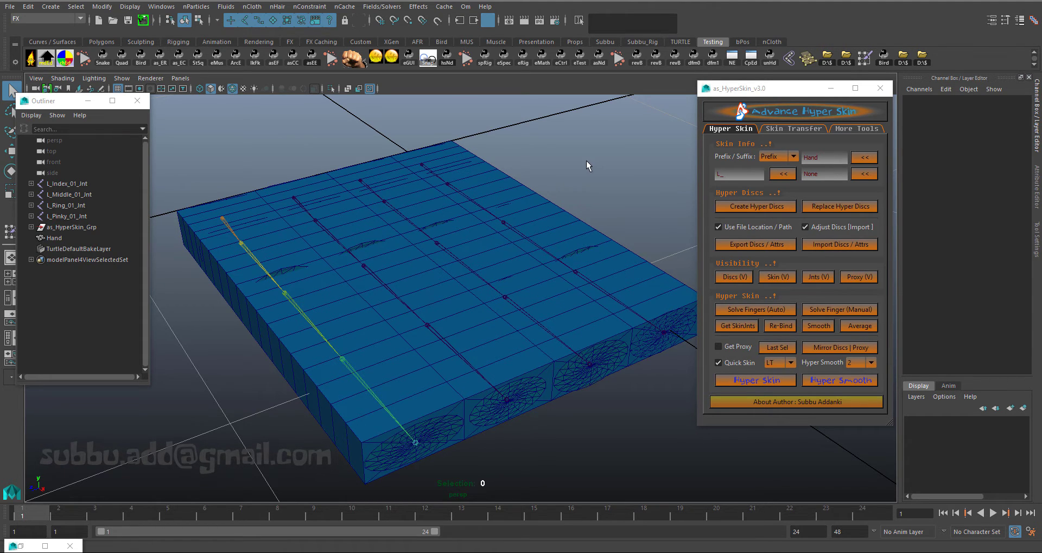
- Solve the fingers automatically from the second joints of the index, middle, ring and pinky fingers
click(246, 251)
alt+drag(345, 234, 374, 208)
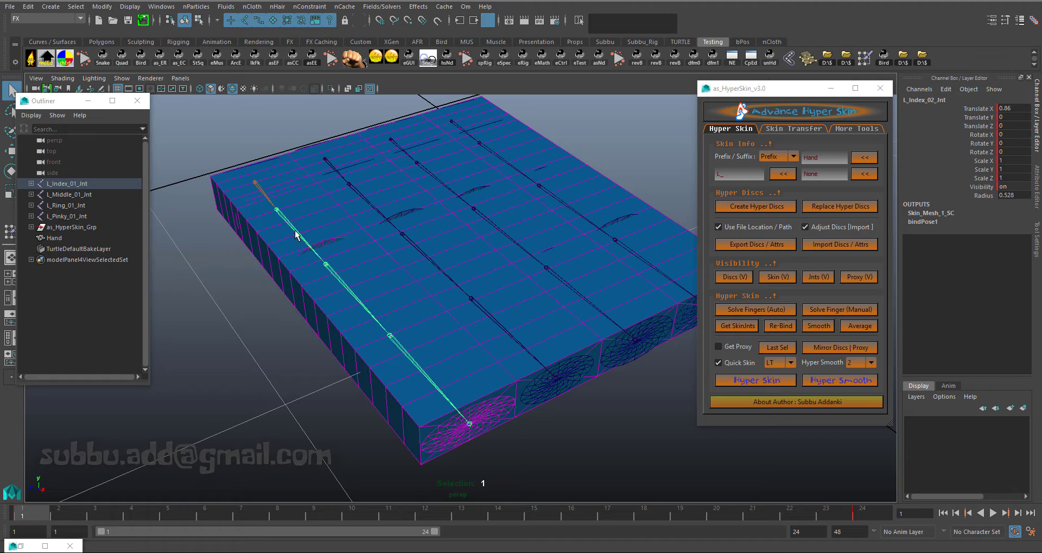
shift+click(371, 203)
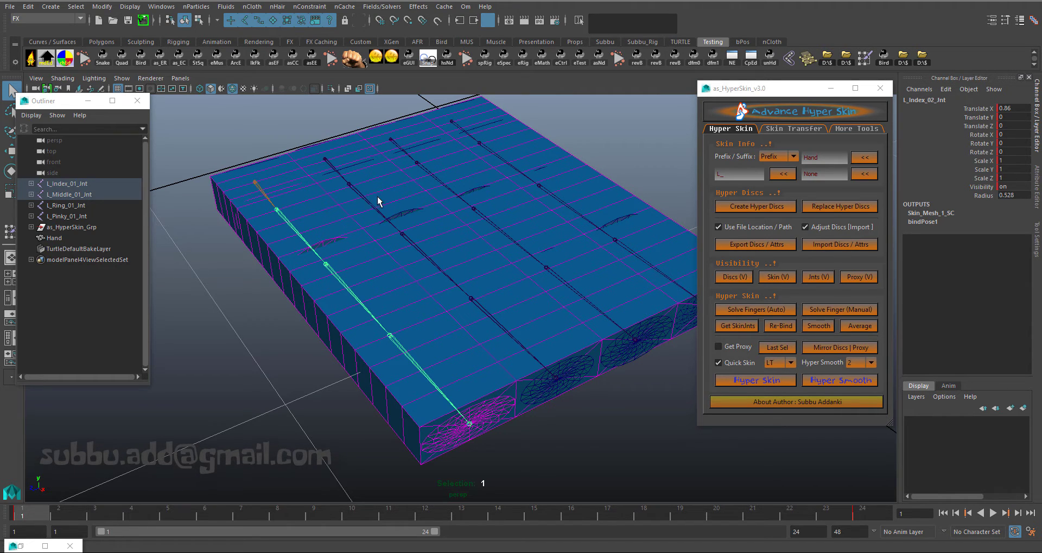
shift+click(429, 170)
shift+click(495, 152)
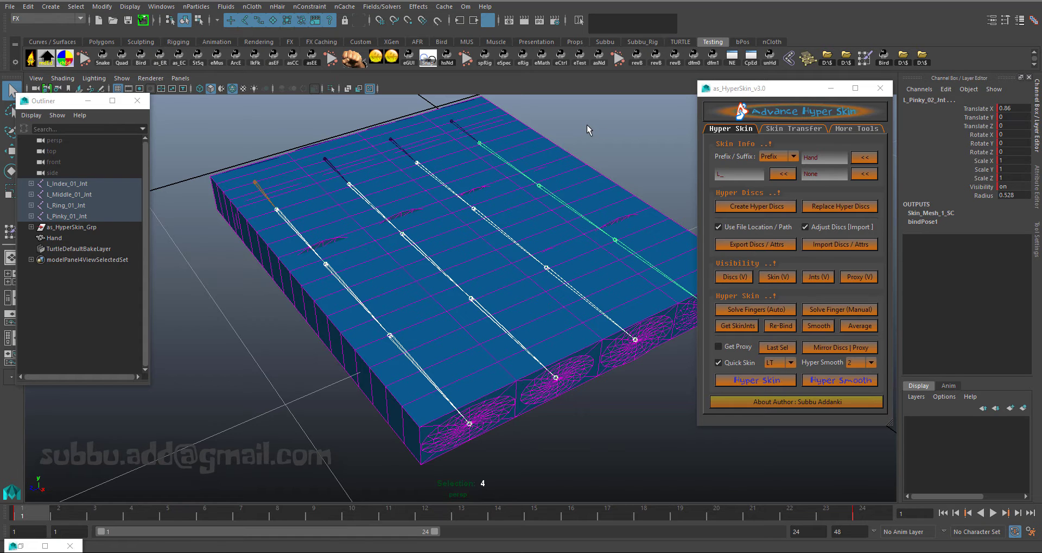
click(748, 308)
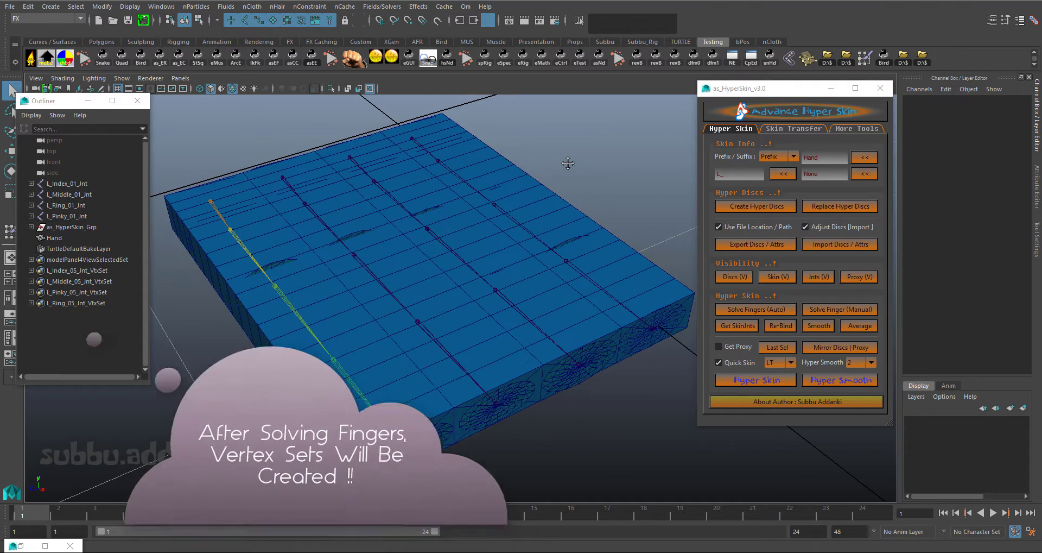
- Check the Hand vertices stored in the index, middle and pinky vertex sets by selecting each set's members
click(90, 272)
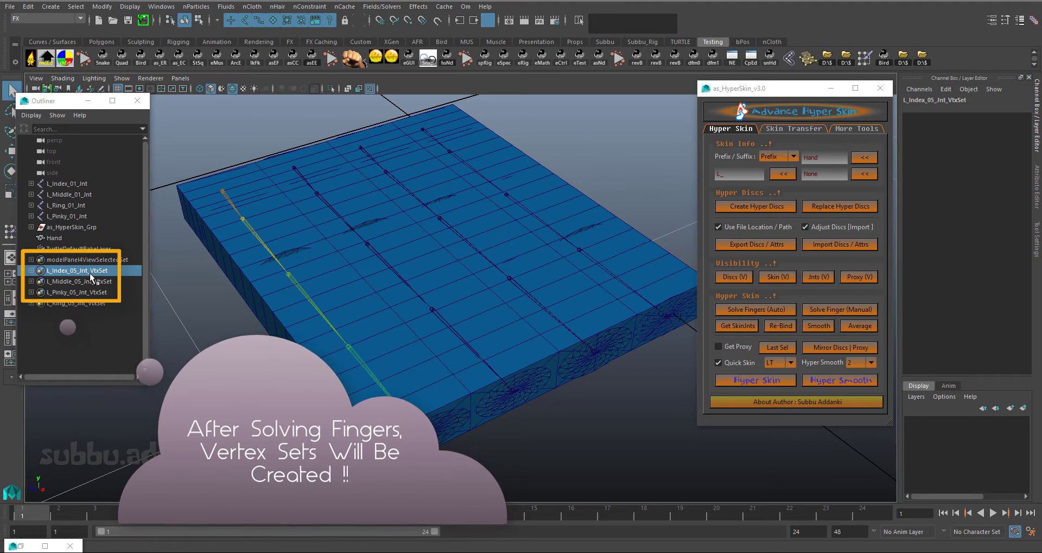
right_click(89, 272)
click(112, 280)
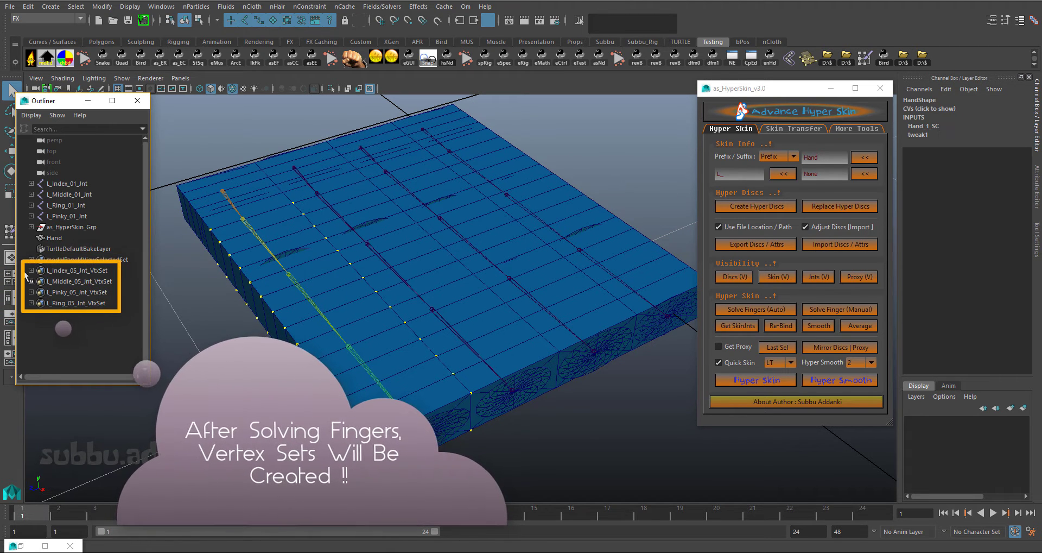
click(84, 281)
right_click(90, 281)
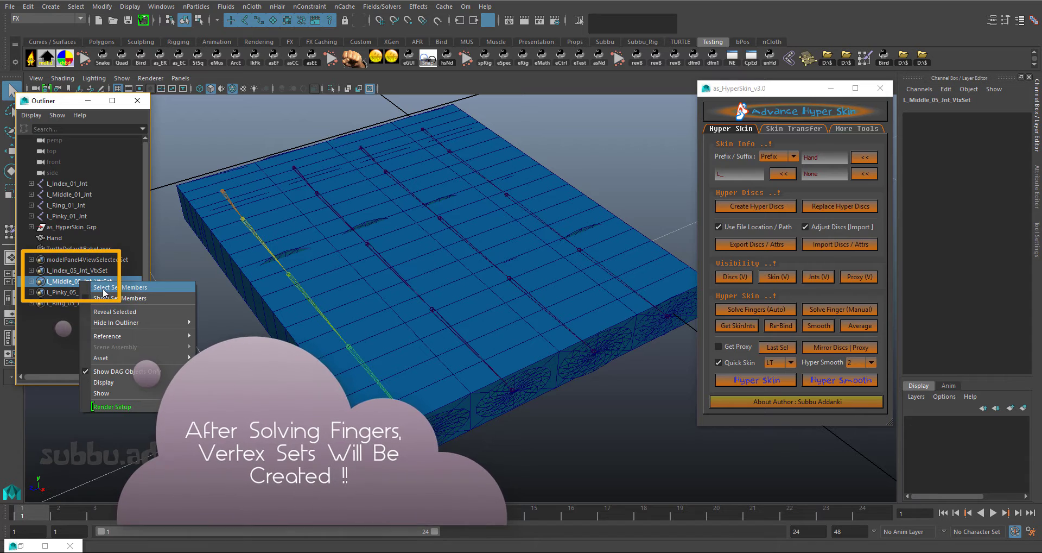
click(105, 288)
click(80, 292)
right_click(92, 293)
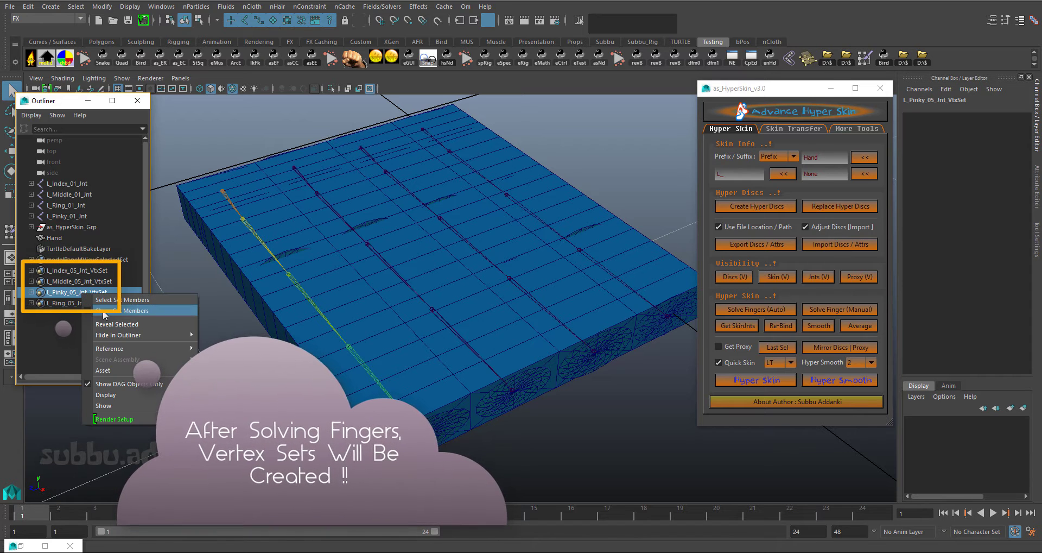
click(111, 299)
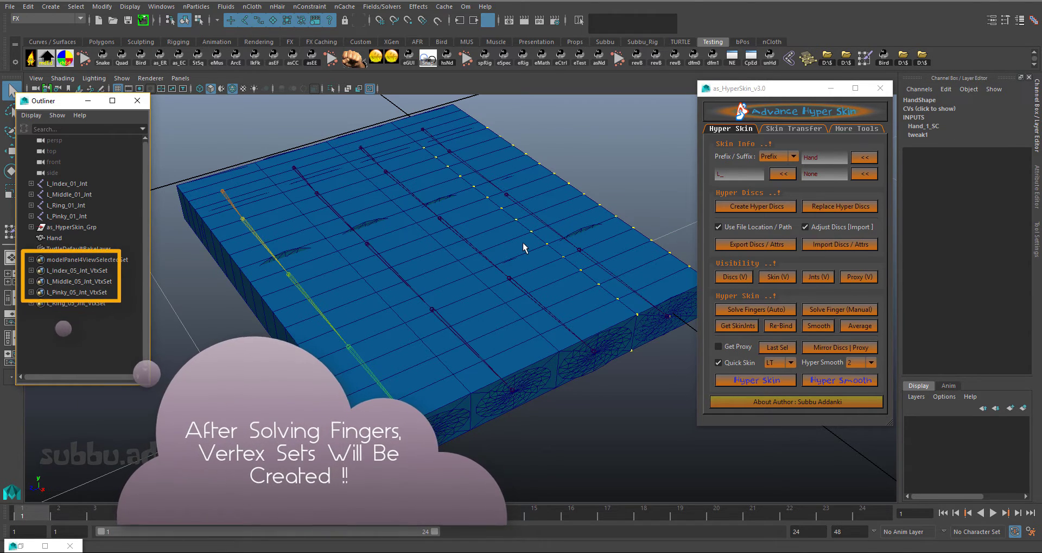
- Select the members of L_Ring_05_Jnt_VtxSet, try moving those vertices, and undo the change
click(70, 303)
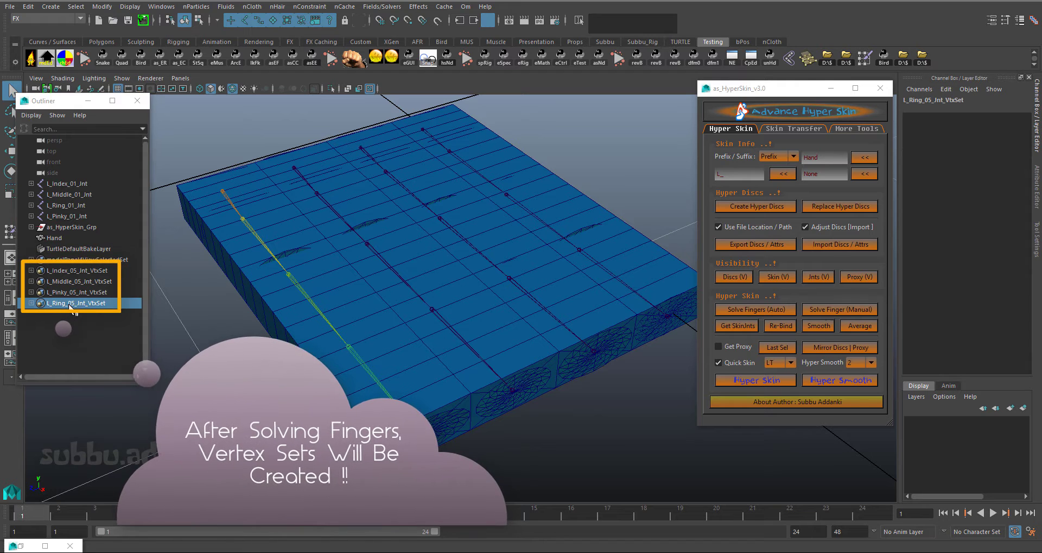
right_click(71, 303)
click(89, 308)
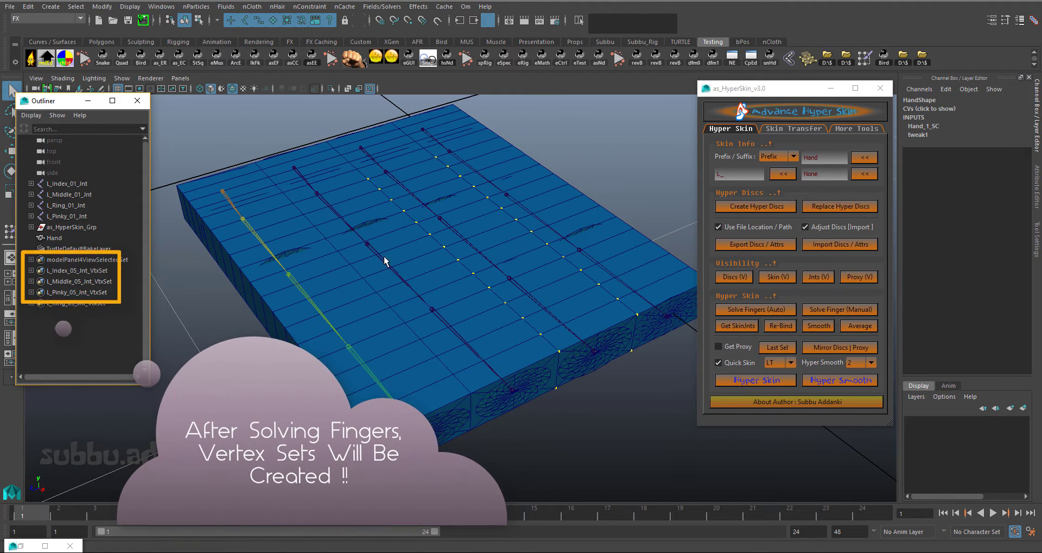
key(w)
mouse_move(488, 211)
mouse_down()
mouse_move(490, 276)
mouse_move(474, 260)
mouse_move(477, 277)
mouse_up()
key(ctrl+z)
key(ctrl+z)
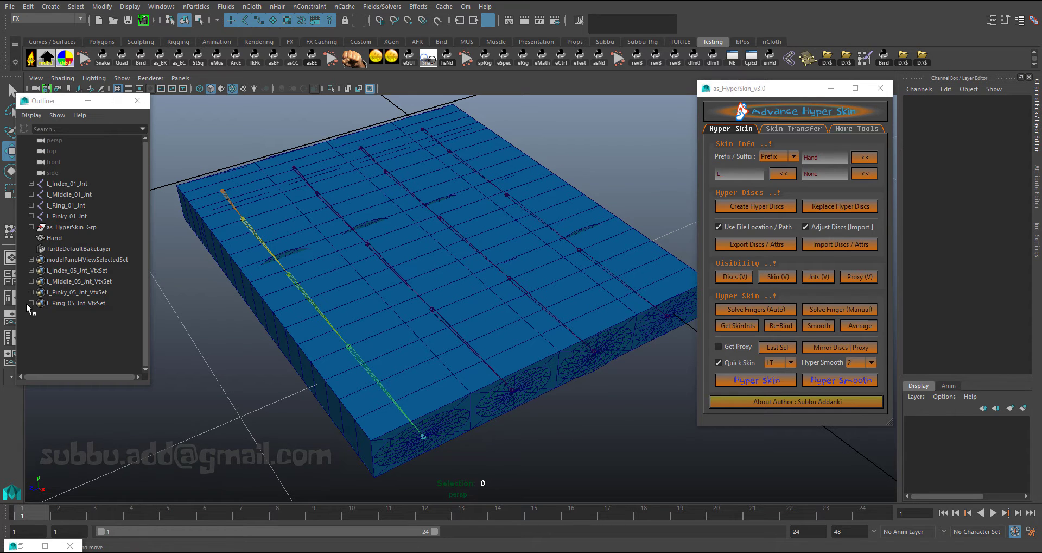
- Select the members of L_Index_05_Jnt_VtxSet, test-move them downward, undo the move and clear the selection
click(82, 273)
right_click(83, 273)
click(126, 280)
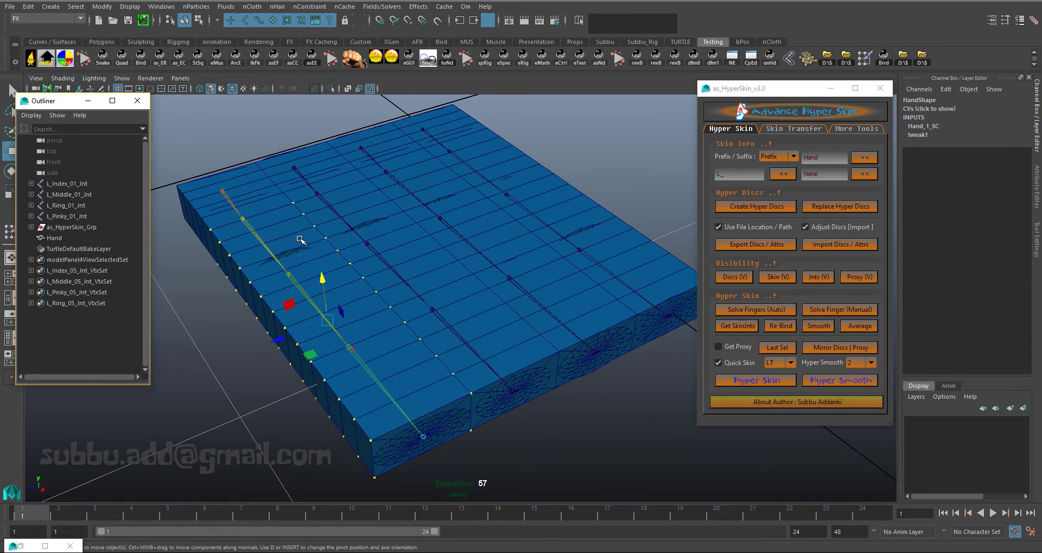
drag(319, 278, 325, 330)
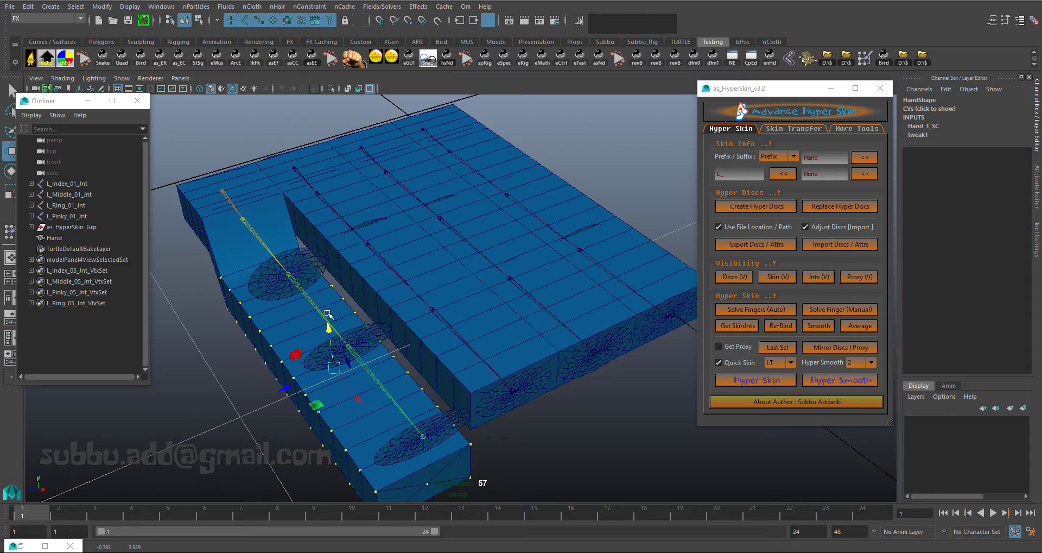
key(ctrl+z)
click(654, 144)
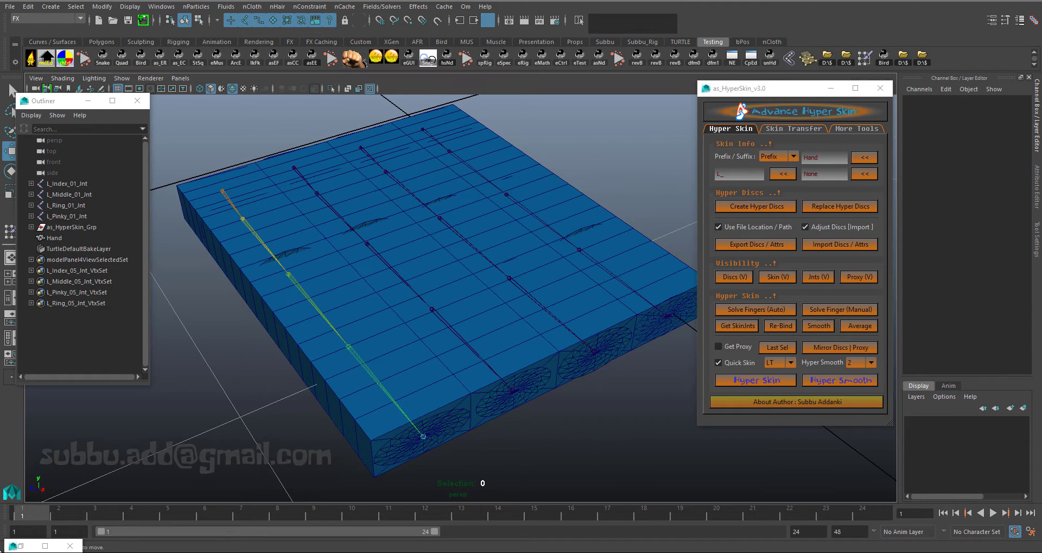
- Play the finger animation to check the deformation, return to frame 1 and switch to the Select tool
key(alt+v)
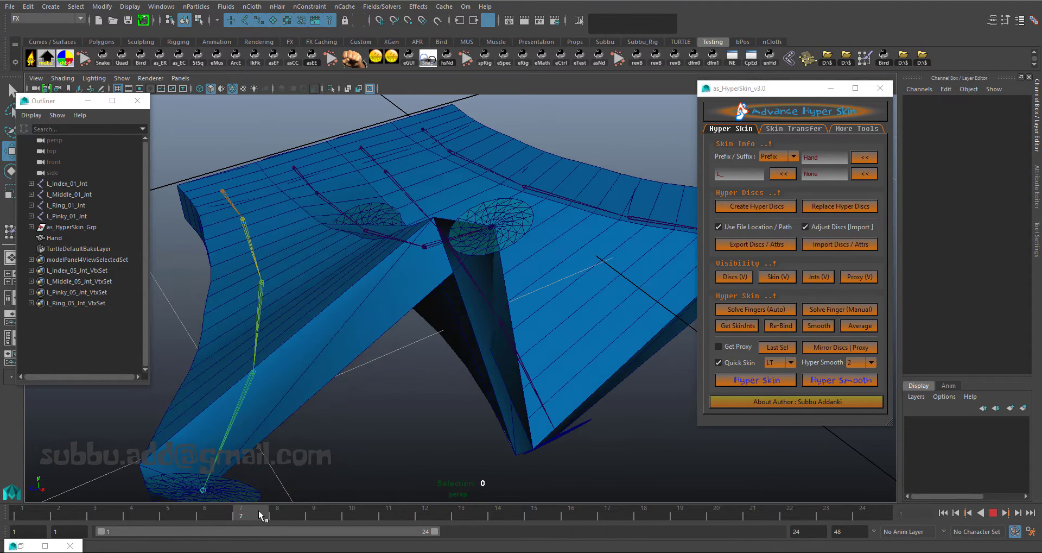
drag(68, 510, 2, 497)
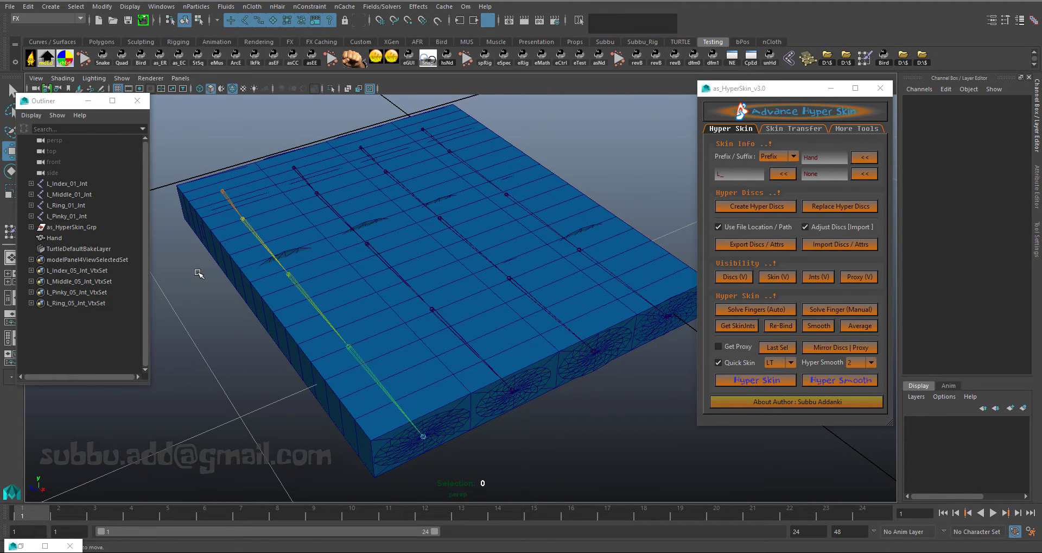
key(q)
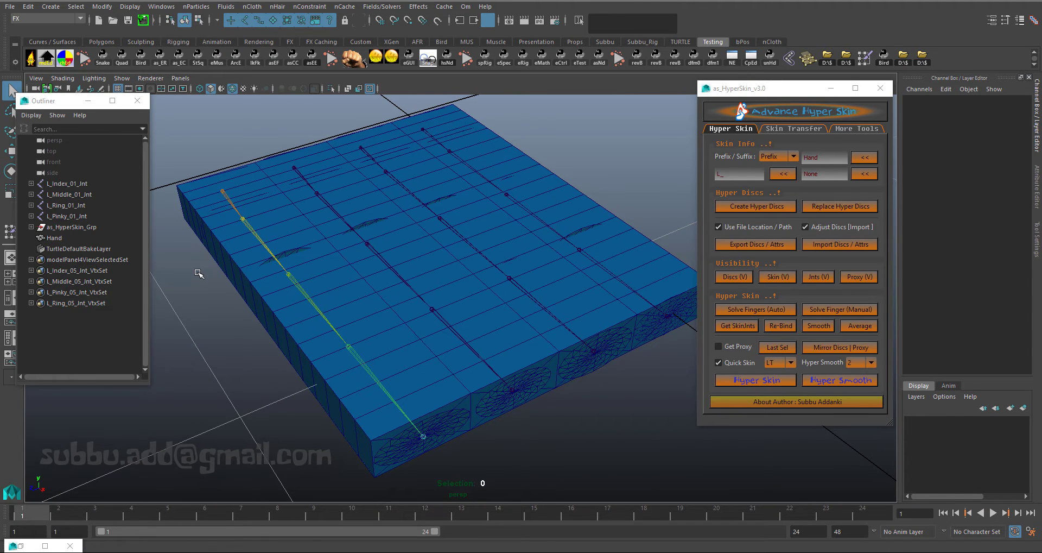
- Highlight the four finger vertex sets in the Outliner, then clear the selection
alt+drag(389, 196, 402, 194)
drag(73, 270, 121, 301)
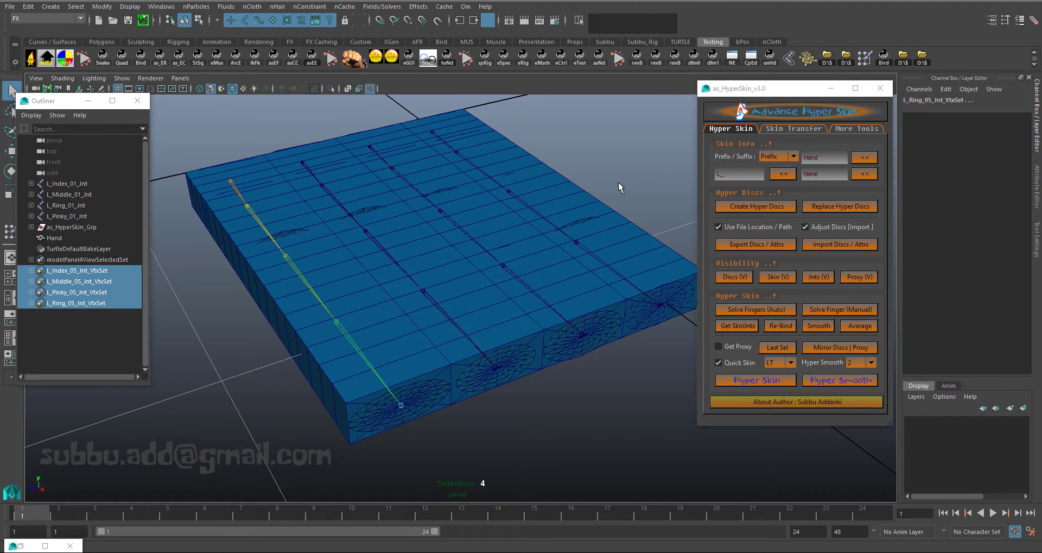
click(621, 168)
- Select the index finger's end joint, L_Index_05_Jnt, and inspect it with its disc up close
click(402, 405)
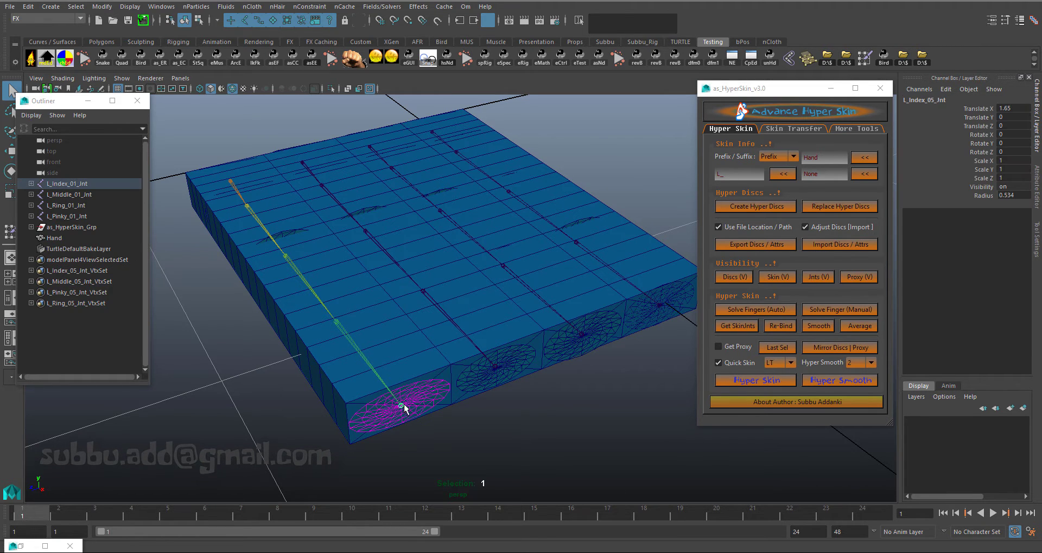
key(f)
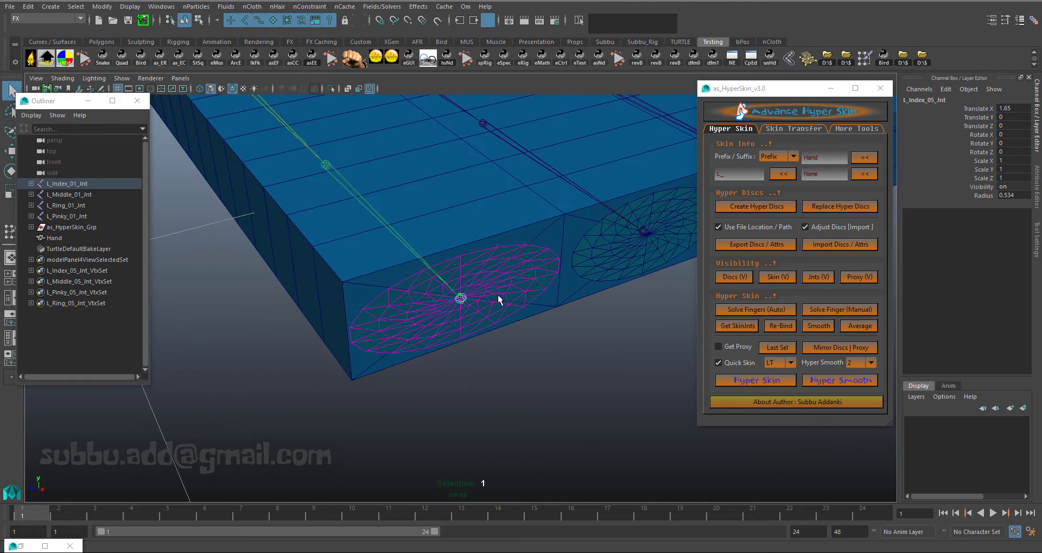
alt+right_drag(471, 288, 344, 239)
alt+middle_drag(345, 240, 307, 330)
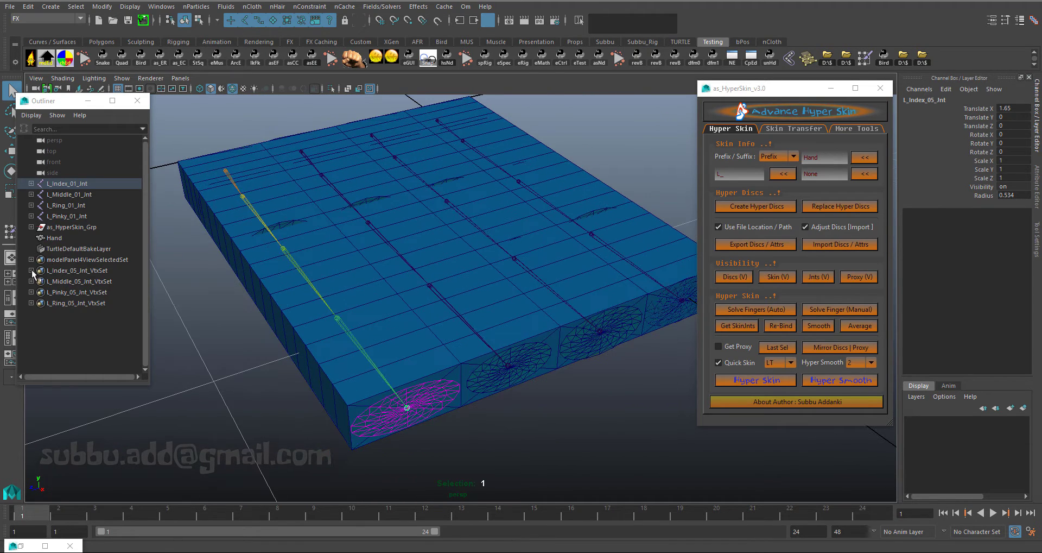
- Reveal L_Index_05_Jnt_Solve under the index end joint, review its Num Parents attribute, and collapse the index hierarchy
key(f)
click(57, 227)
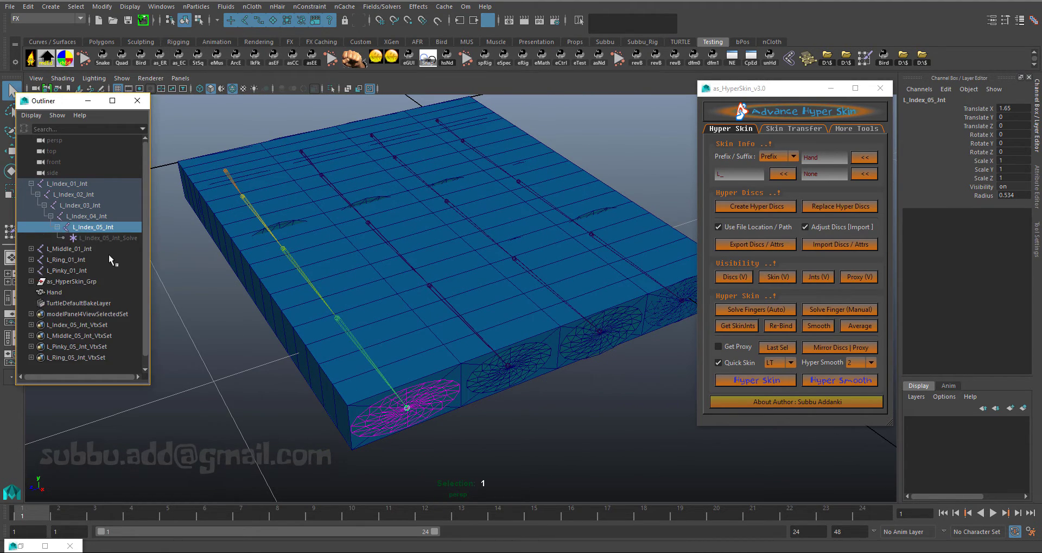
click(118, 237)
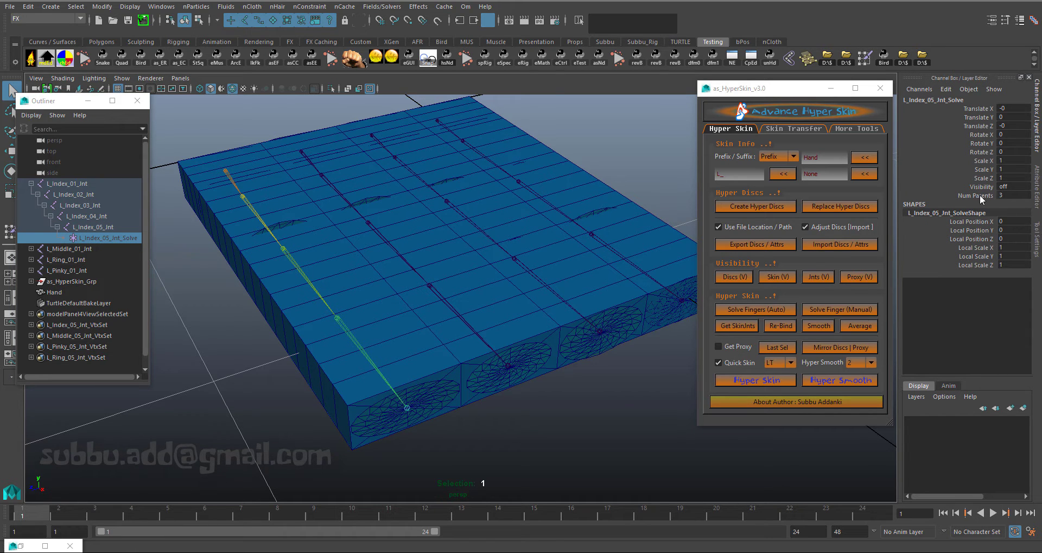
click(187, 148)
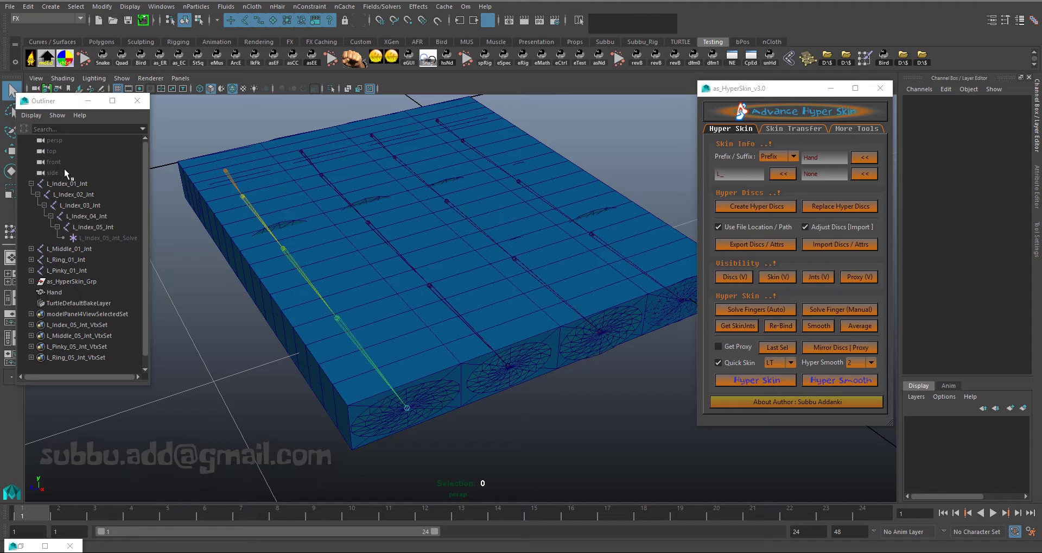
click(31, 183)
- In the character scene, hide the hyper disc at the index fingertip and examine the finger's end
alt+middle_drag(528, 347, 592, 428)
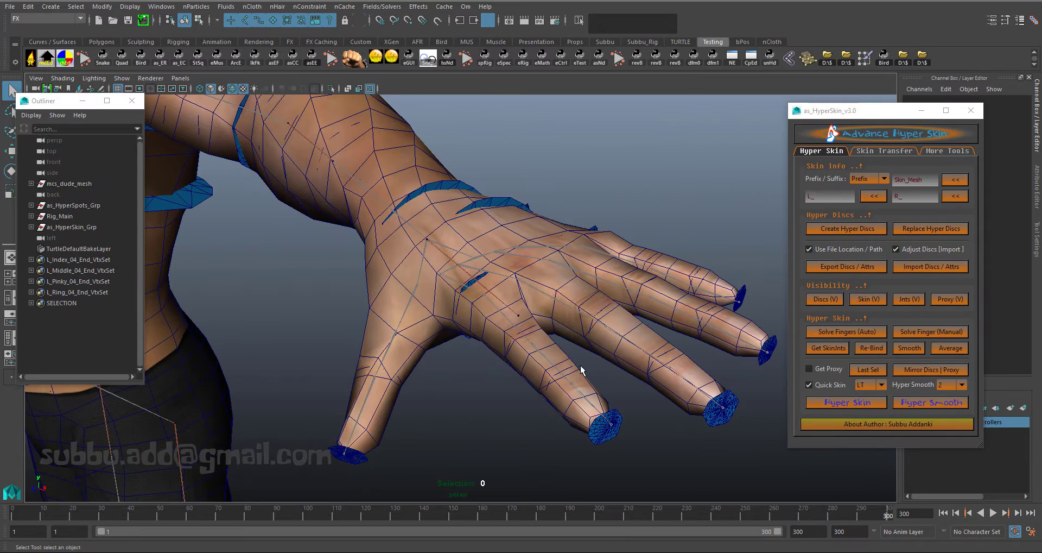
click(613, 431)
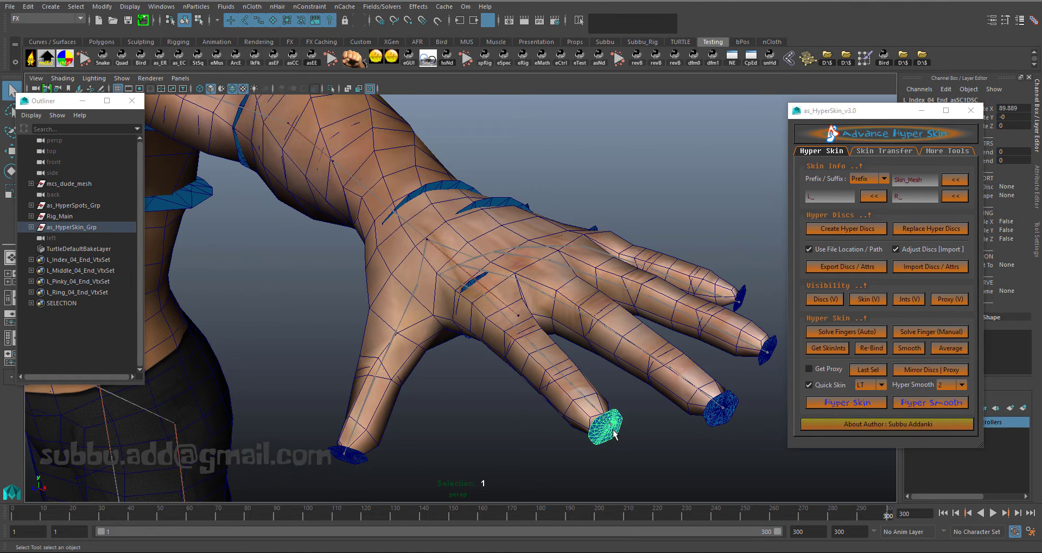
key(ctrl+h)
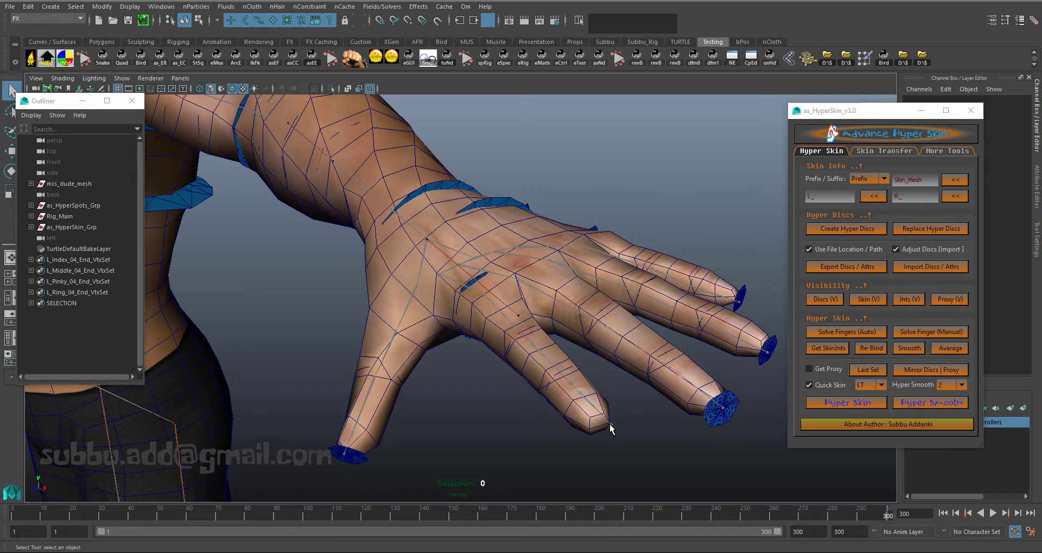
alt+drag(627, 429, 594, 410)
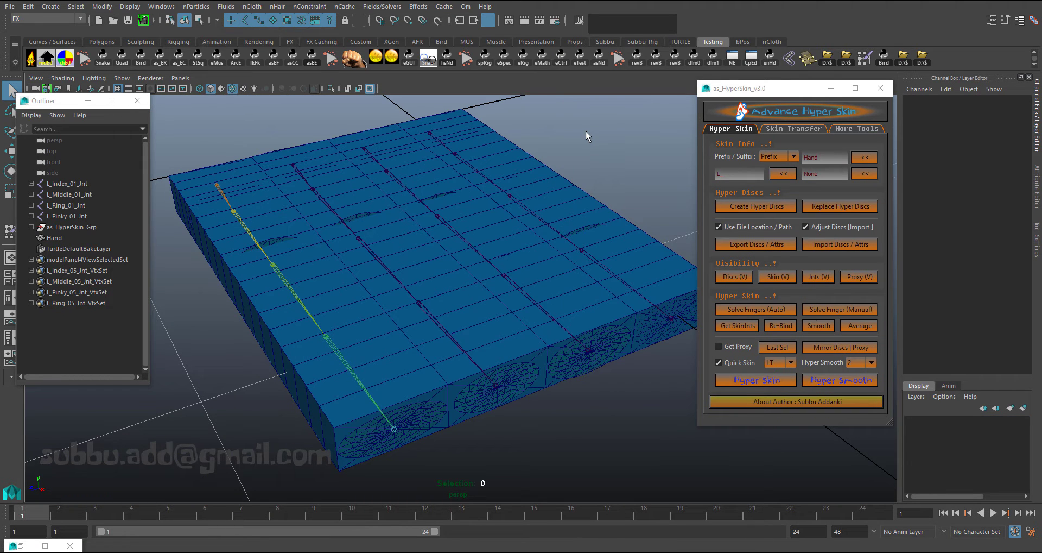
- In the box hand scene, view the finger end discs and move the as_HyperSkin window clear of the mesh
alt+drag(585, 132, 584, 158)
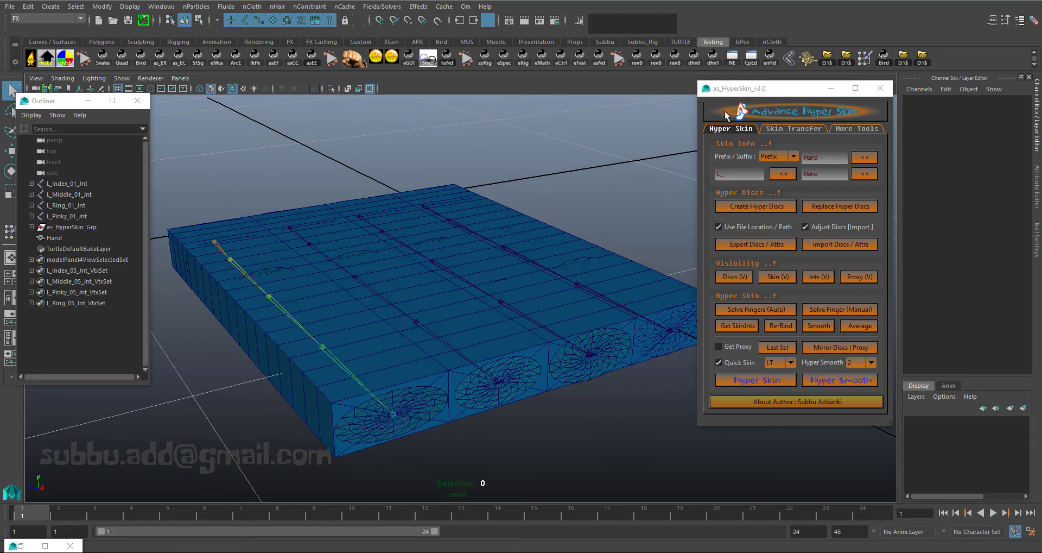
drag(748, 93, 779, 88)
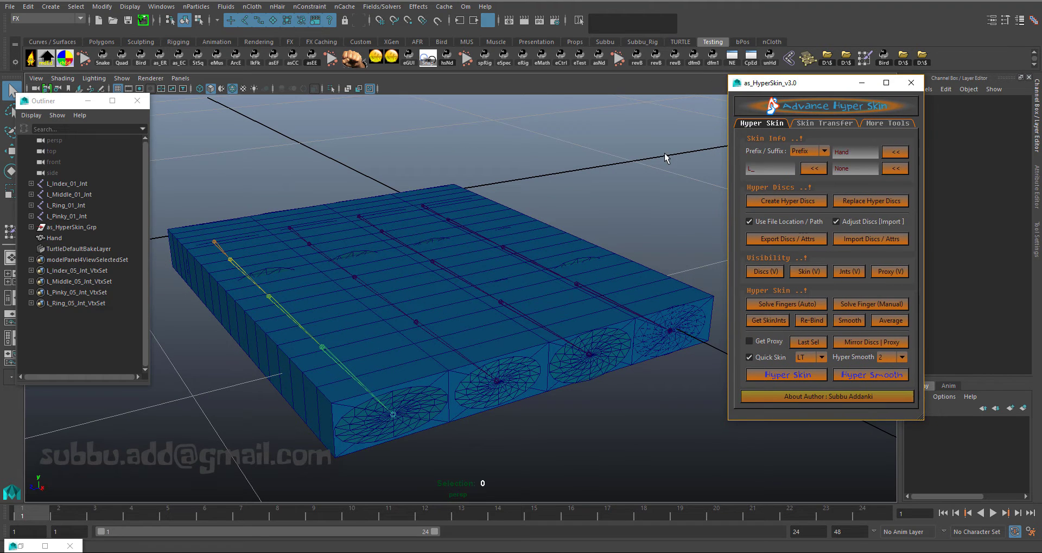
- Set Hyper Smooth to 0, run Hyper Skin on the box hand with nothing selected, and confirm proceeding
click(885, 359)
click(881, 367)
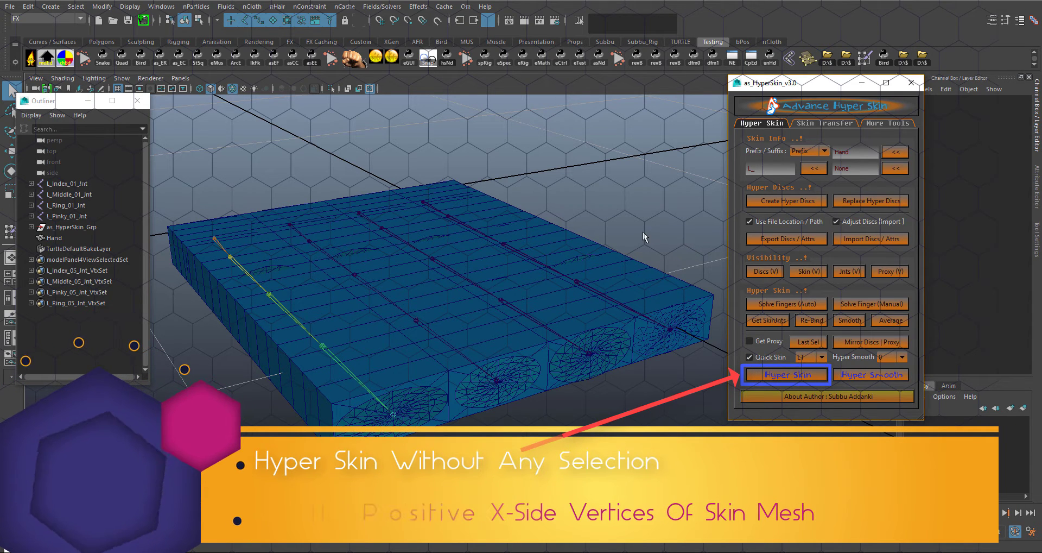
click(768, 376)
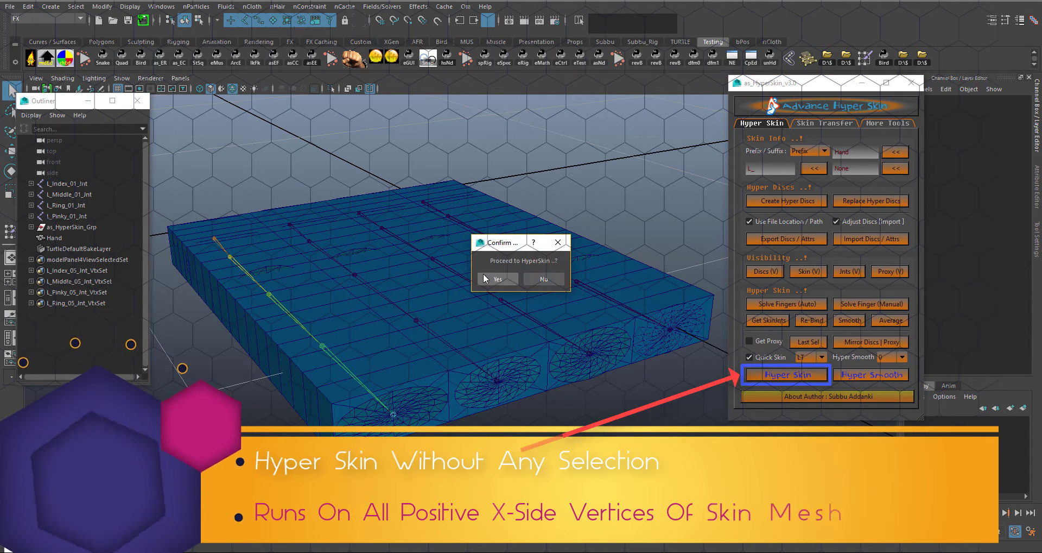
click(496, 280)
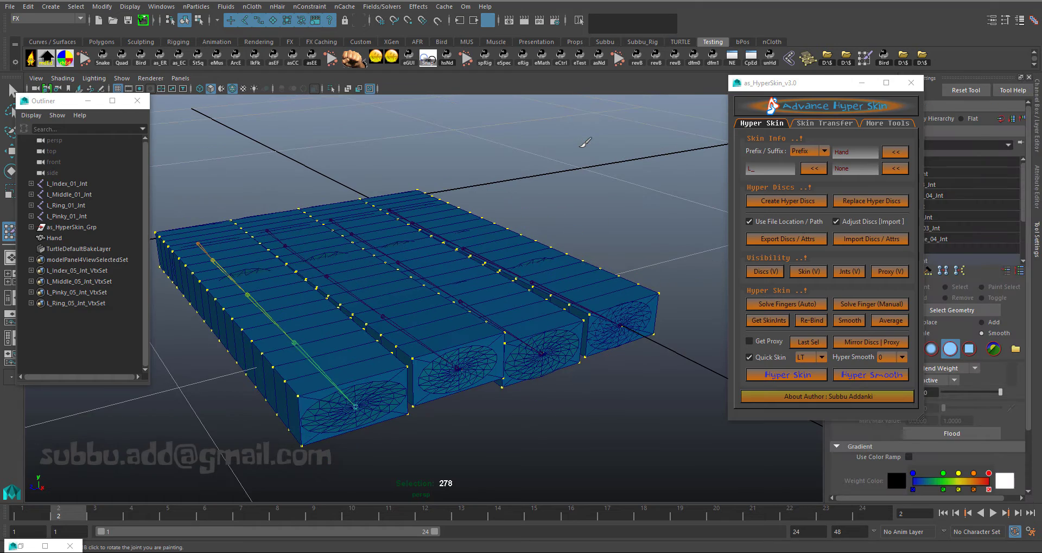
- Clear the vertex selection, scrub the animation to frame 24, and examine the unsmoothed deformation at the bent fingers
key(q)
click(505, 201)
alt+middle_drag(504, 205, 559, 193)
drag(22, 512, 856, 486)
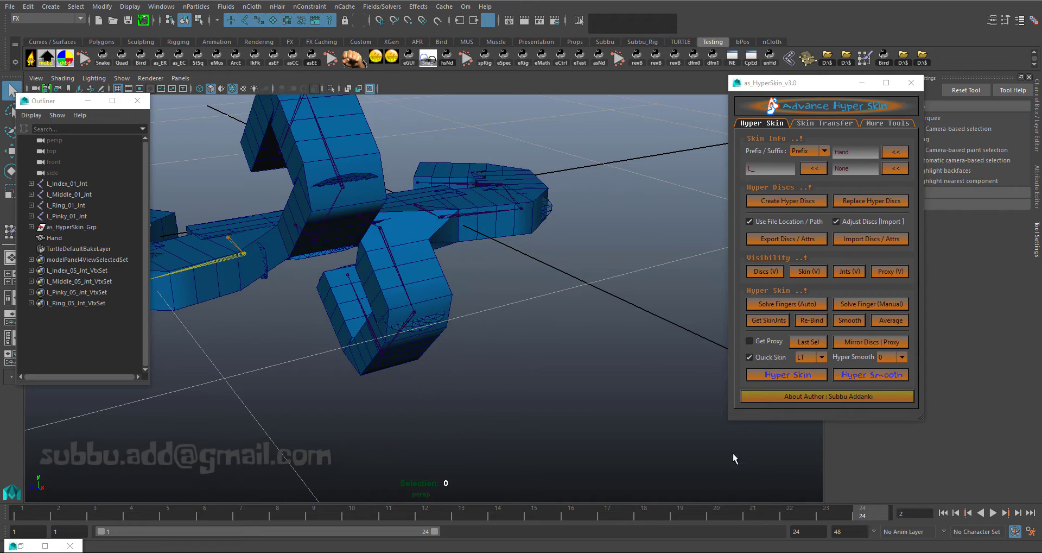
alt+drag(462, 271, 432, 296)
alt+right_drag(432, 297, 387, 269)
alt+middle_drag(394, 288, 456, 459)
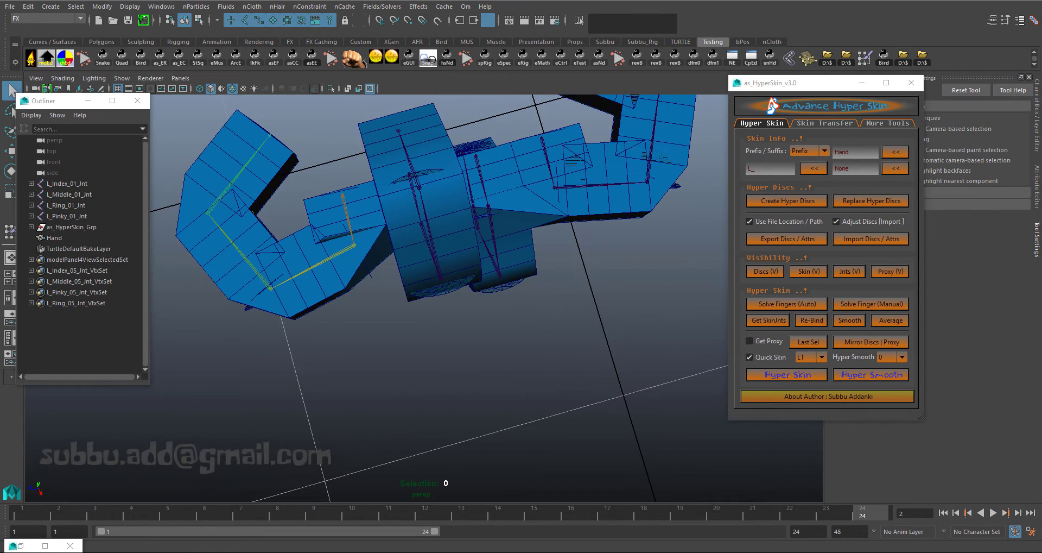
alt+drag(499, 157, 487, 293)
alt+drag(488, 295, 537, 295)
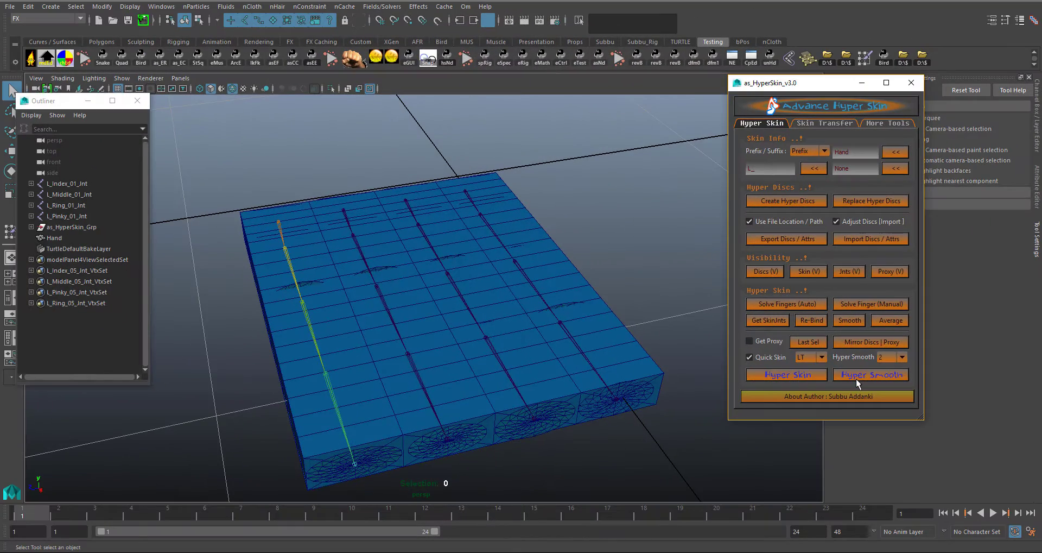
- Run Hyper Smooth on the box hand skin with a smoothing level of 2 and return to the Select tool
click(828, 370)
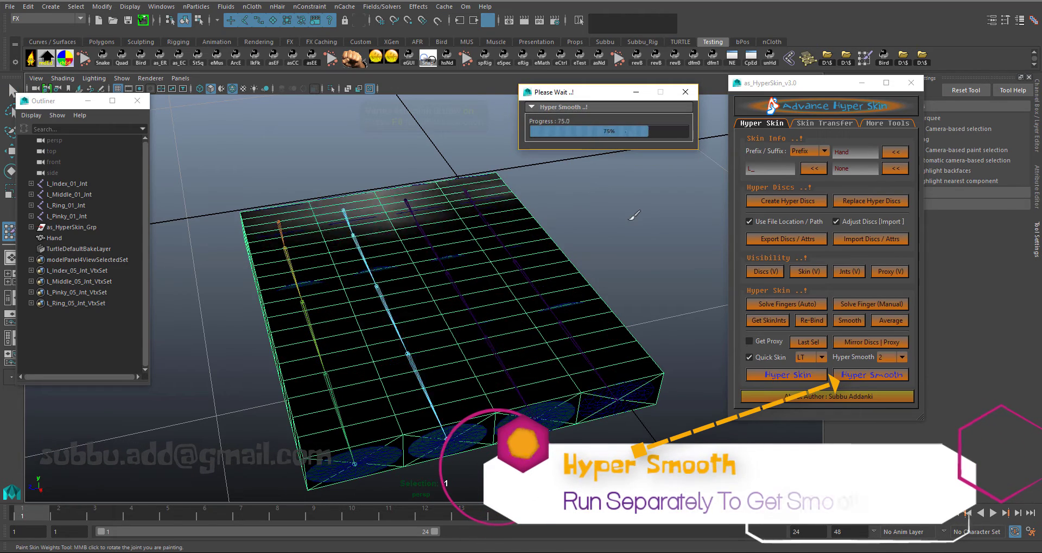
click(685, 92)
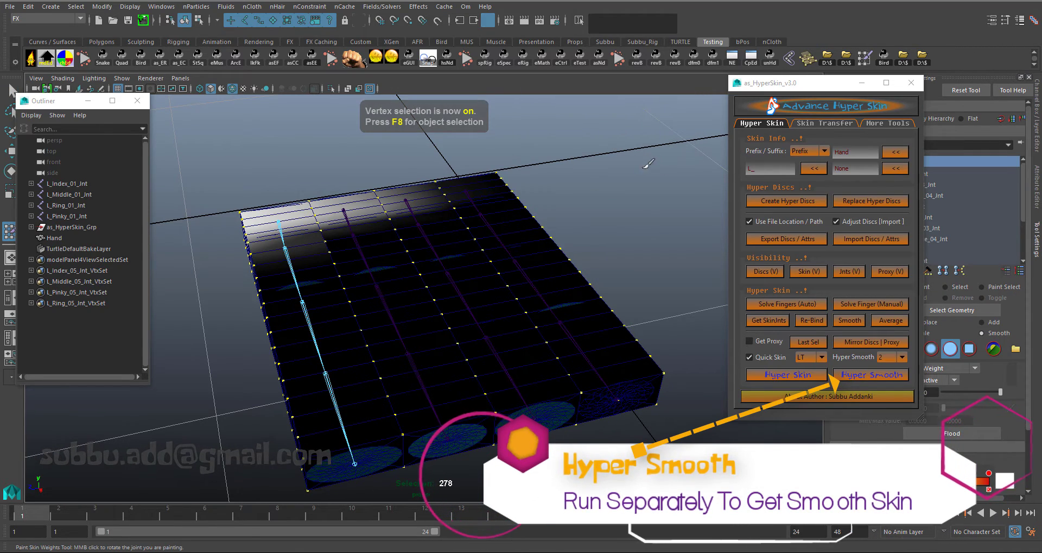
key(q)
- Scrub the animation to frame 18 and examine how the smoothed skin bends at the finger joints
drag(27, 516, 679, 516)
alt+drag(526, 258, 423, 288)
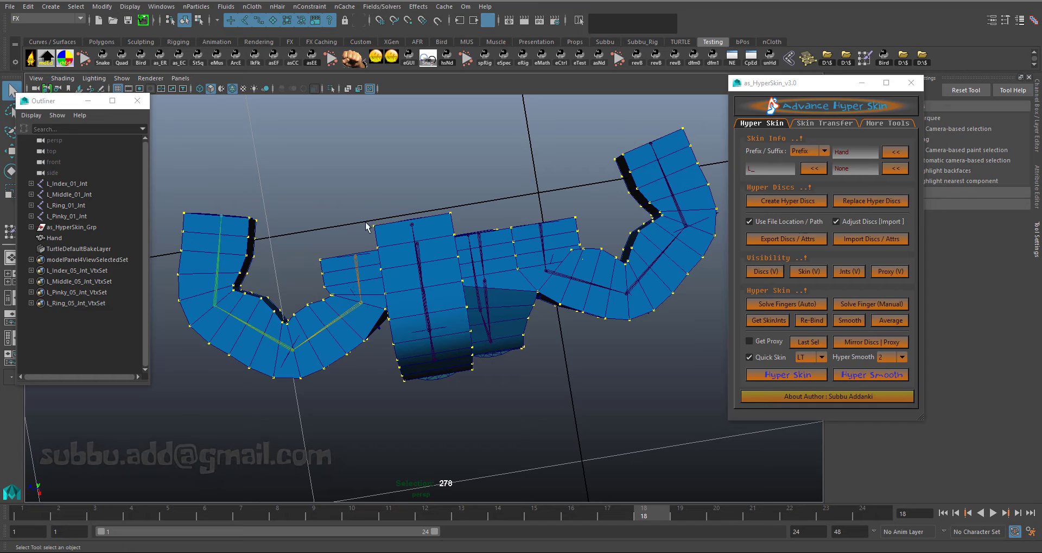
alt+drag(367, 227, 507, 282)
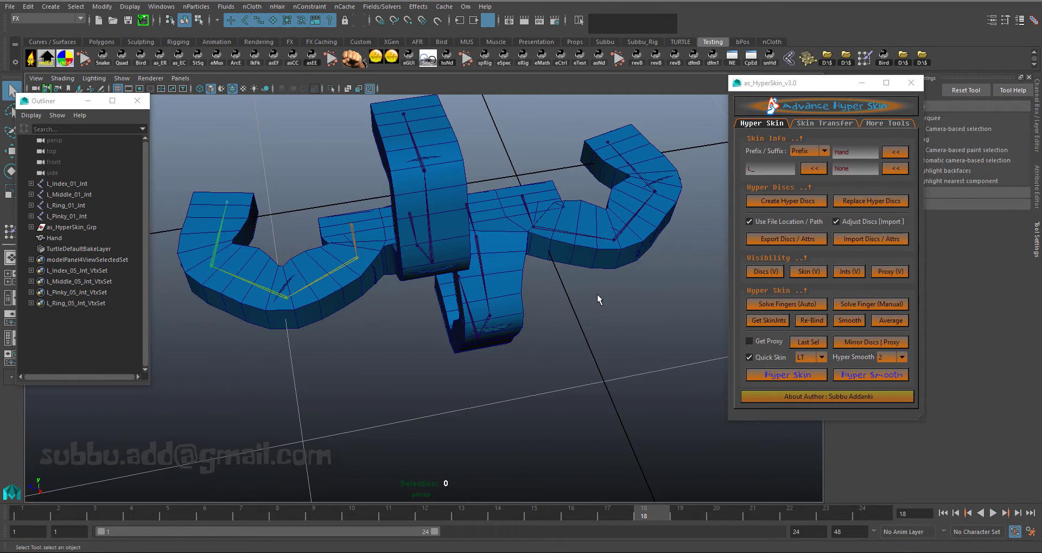
alt+drag(597, 299, 589, 260)
- Show the Hand mesh in smooth preview and clear the selection
click(589, 259)
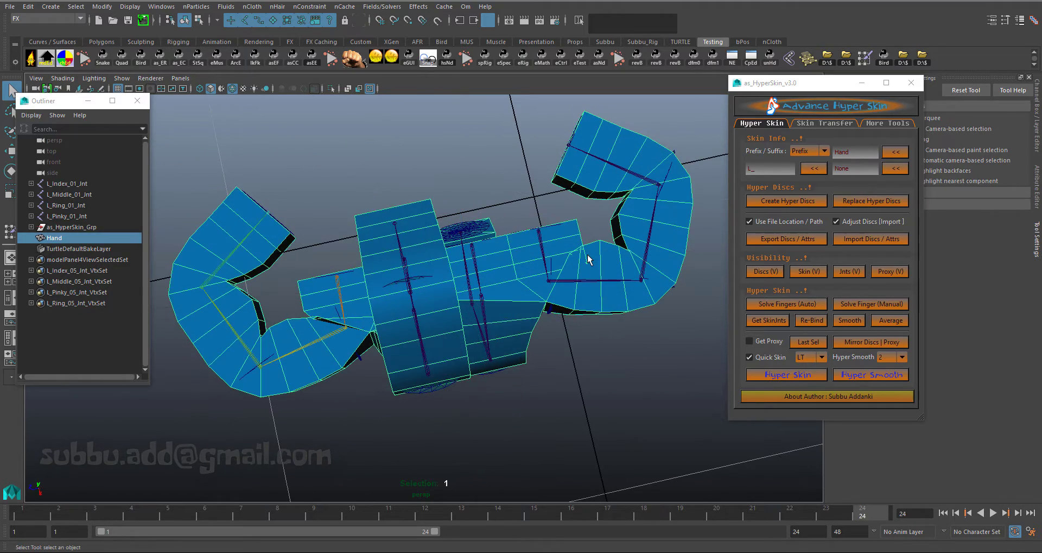
key(3)
click(500, 158)
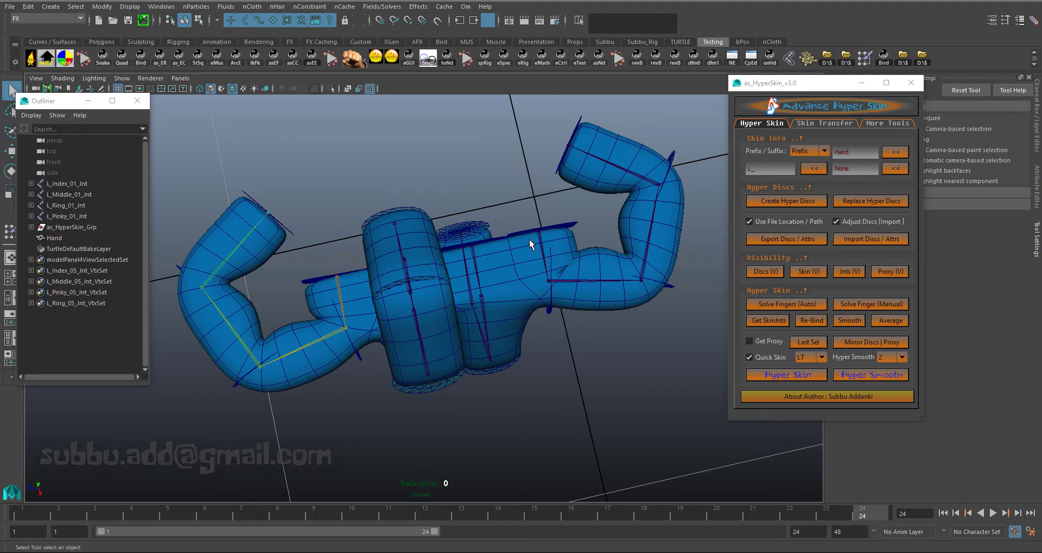
- Rotate the three bending joints of the index finger one after another to curl it further, and deselect
alt+drag(529, 239, 333, 330)
click(304, 343)
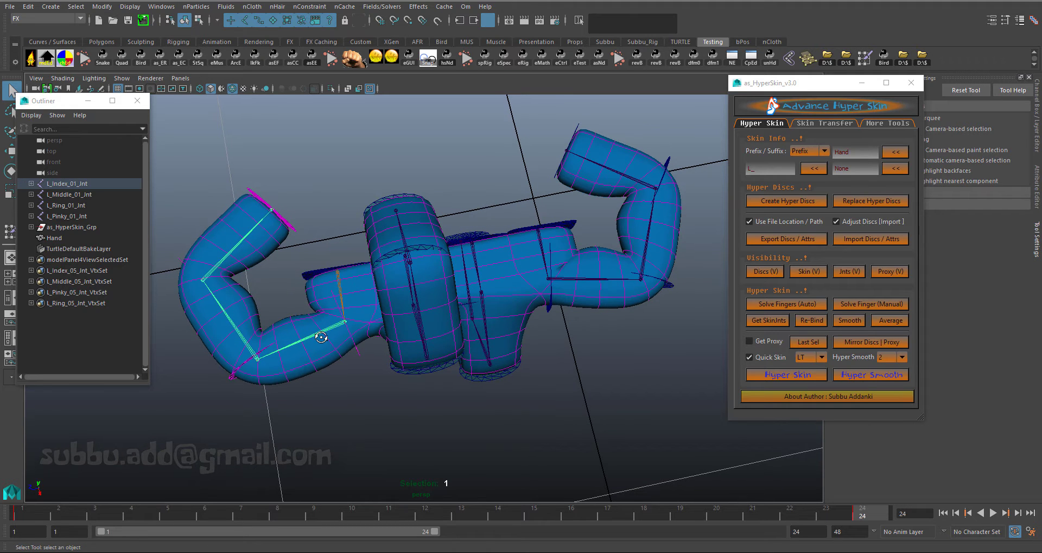
key(e)
drag(376, 358, 370, 364)
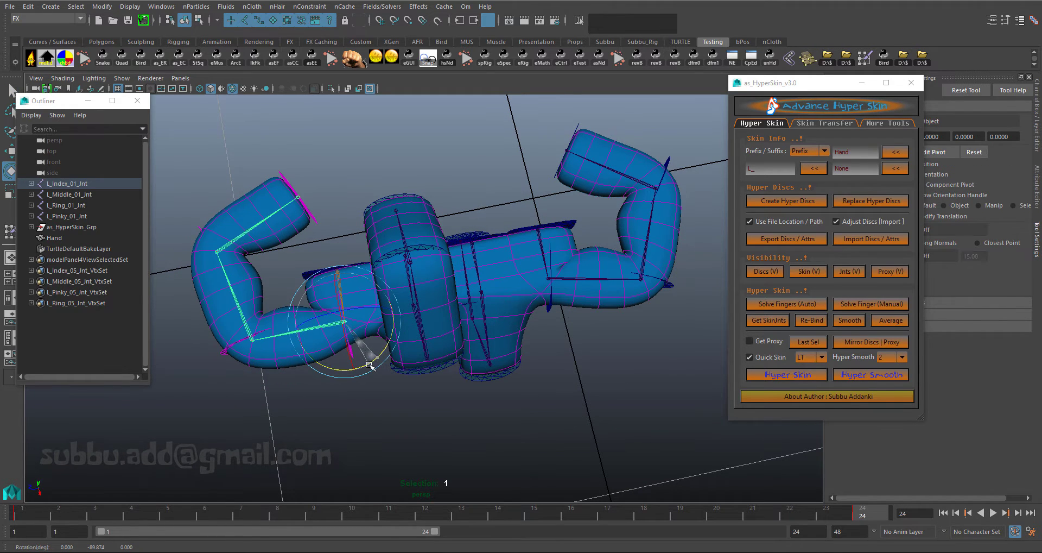
click(230, 384)
click(241, 312)
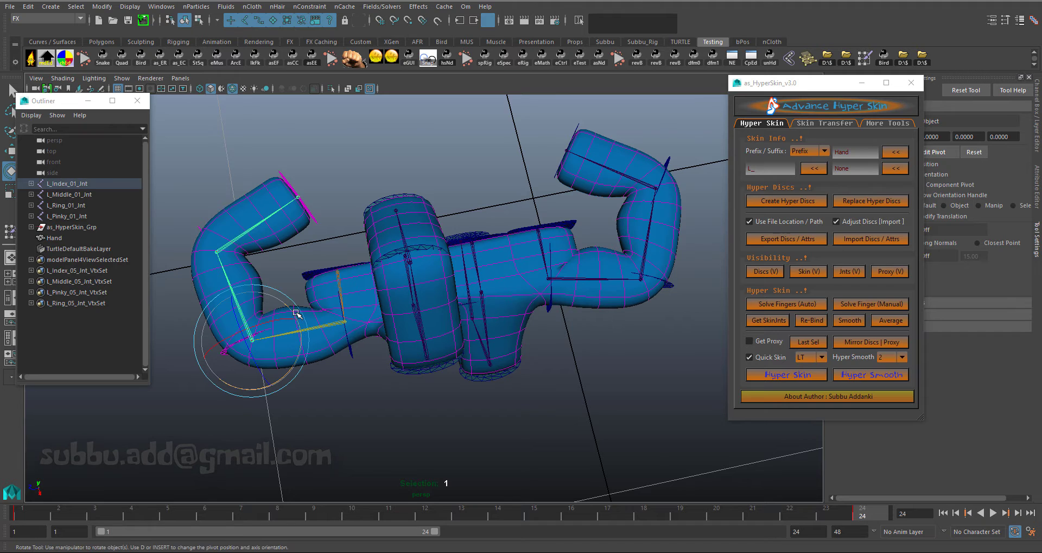
drag(293, 332, 297, 329)
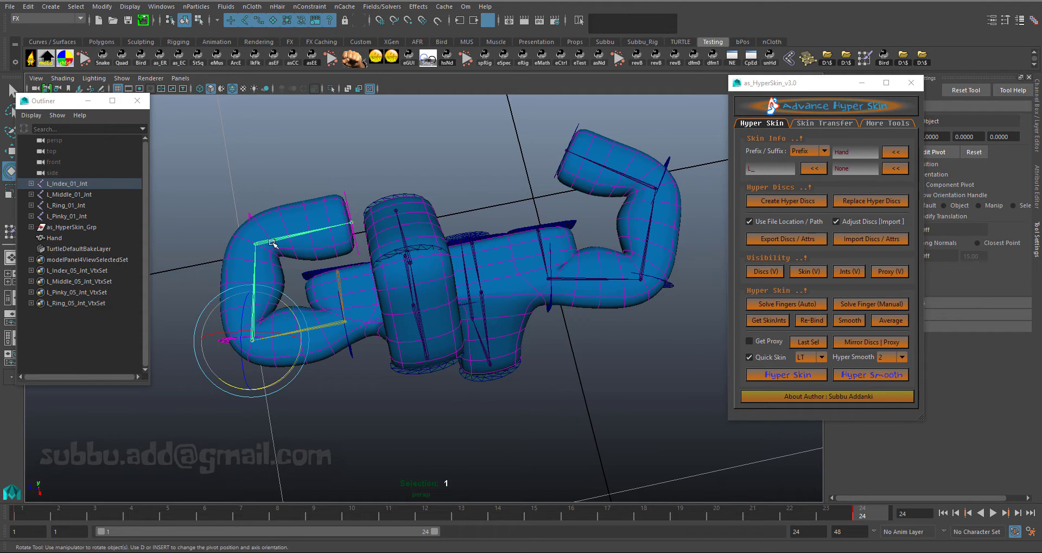
click(271, 240)
mouse_move(303, 251)
mouse_down()
mouse_move(298, 266)
mouse_move(304, 255)
mouse_up()
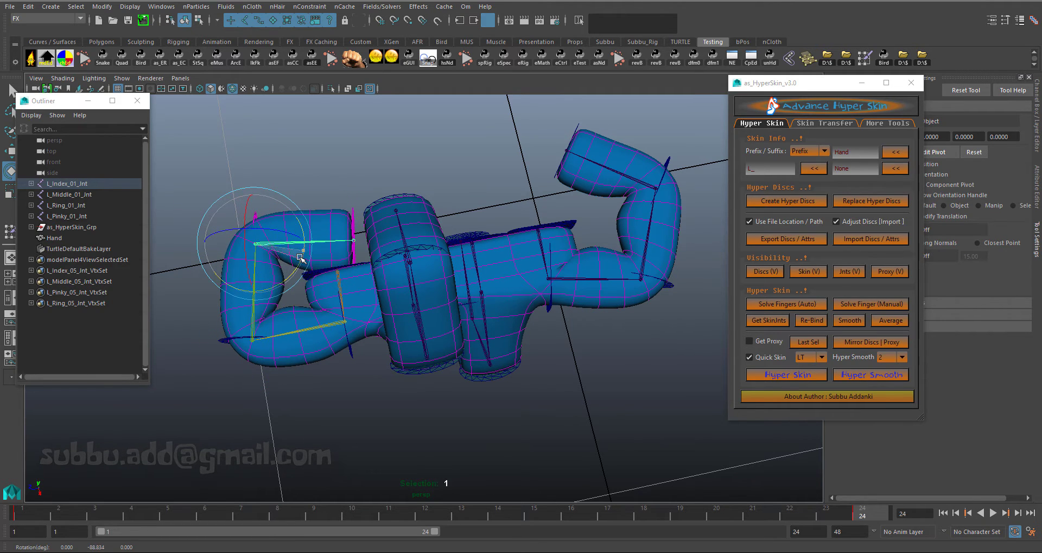
click(442, 153)
- Rotate the pinky's outer joints to curl the finger further inward and check its skin deformation
alt+drag(547, 203, 624, 231)
click(643, 200)
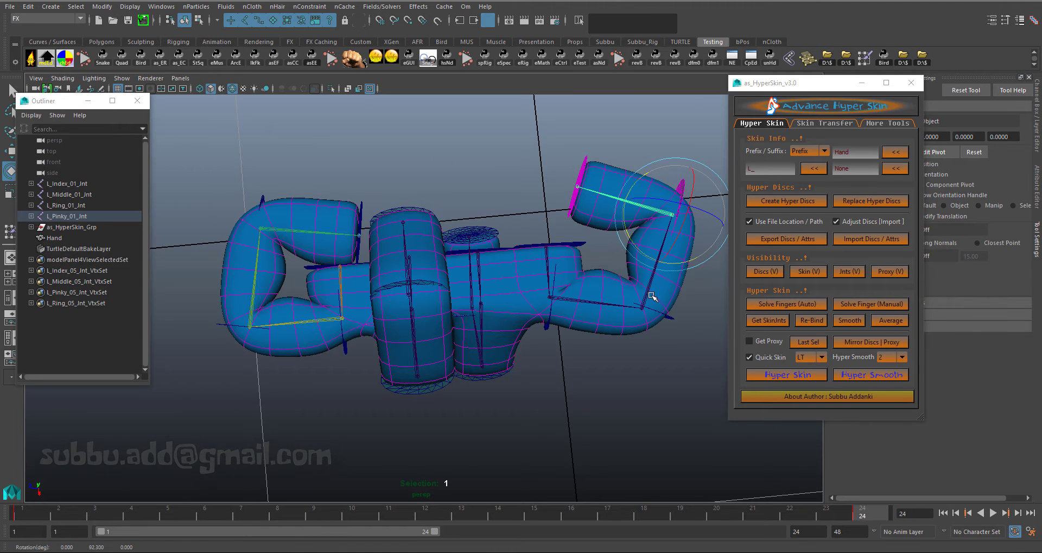
click(648, 292)
drag(610, 271, 601, 283)
click(567, 379)
alt+drag(567, 378, 543, 375)
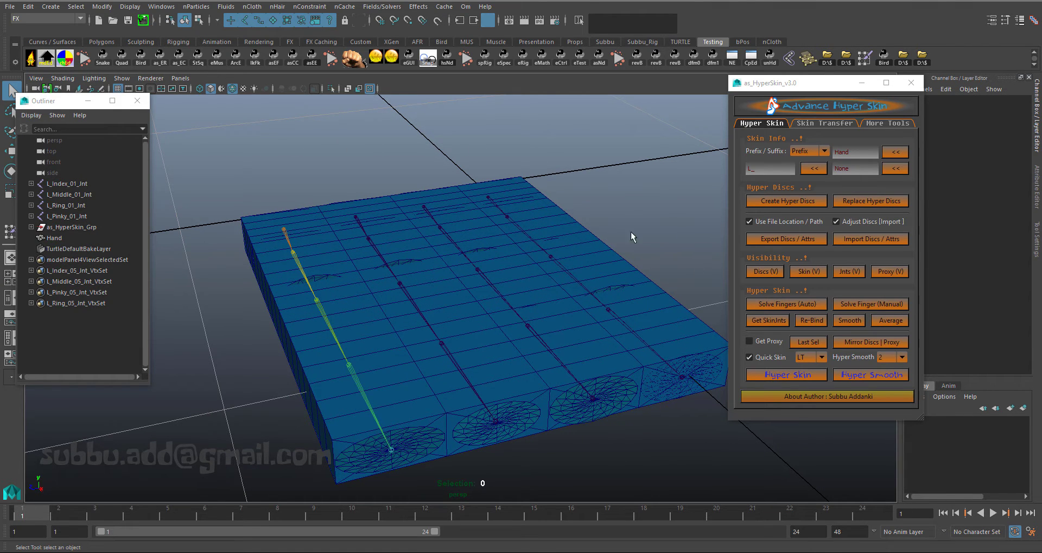
- On the flat box hand, delete the four finger vertex sets for index, middle, pinky and ring
alt+drag(612, 209, 581, 214)
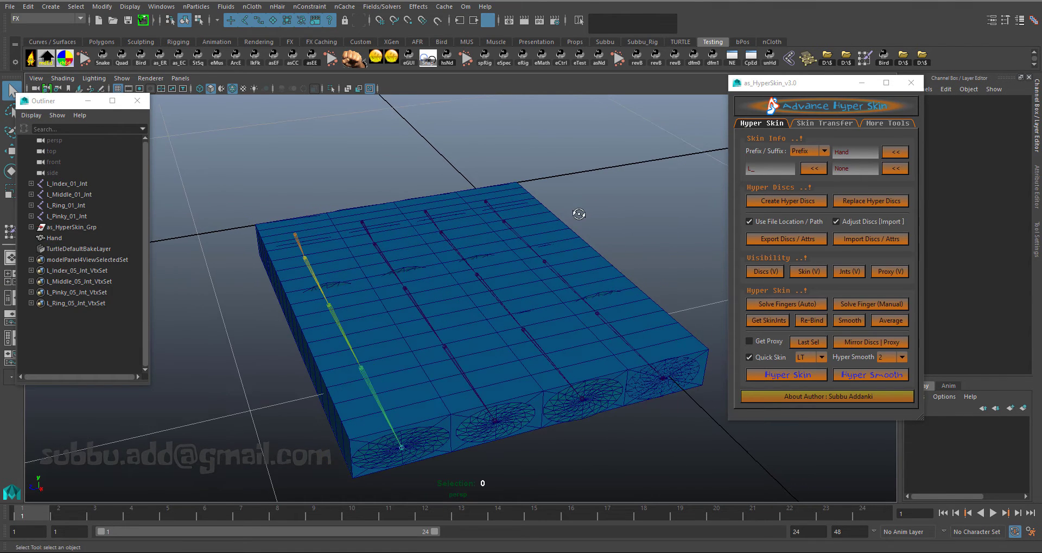
alt+middle_drag(581, 213, 568, 210)
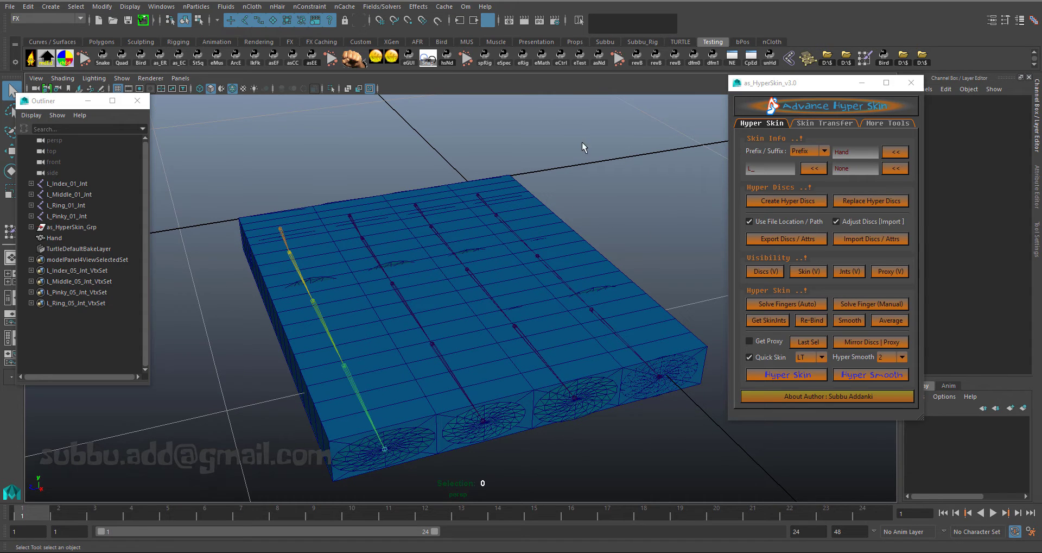
drag(74, 272, 81, 314)
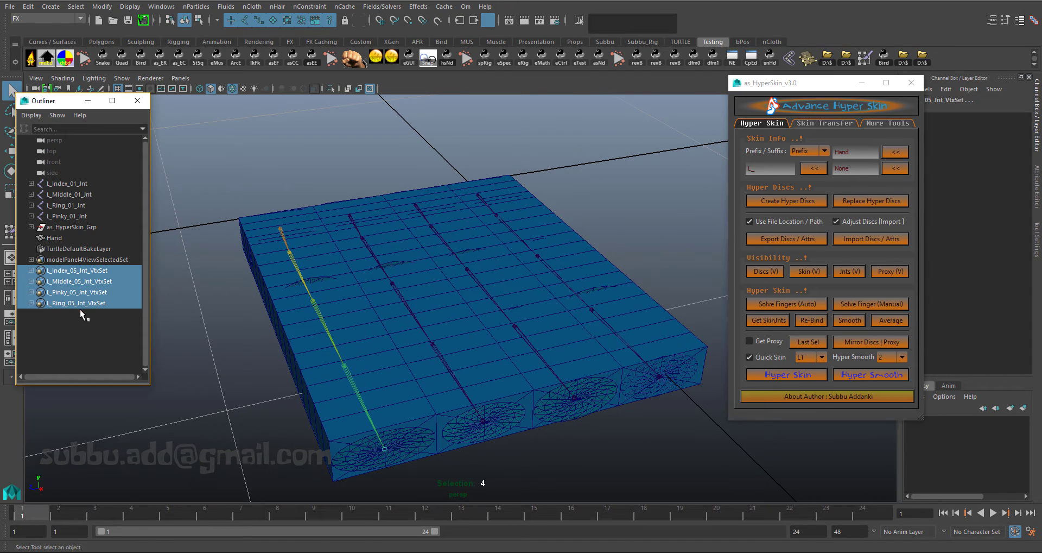
key(Delete)
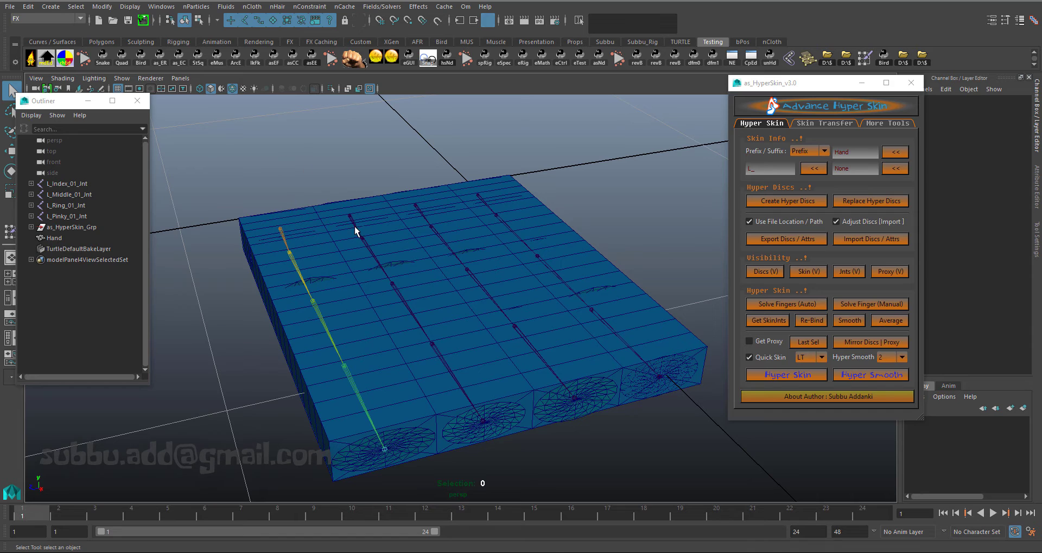
- Set the joints to non-selectable template display and select the vertex at the index finger's end in vertex mode
alt+drag(355, 230, 440, 231)
alt+drag(485, 273, 487, 300)
right_drag(464, 357, 409, 248)
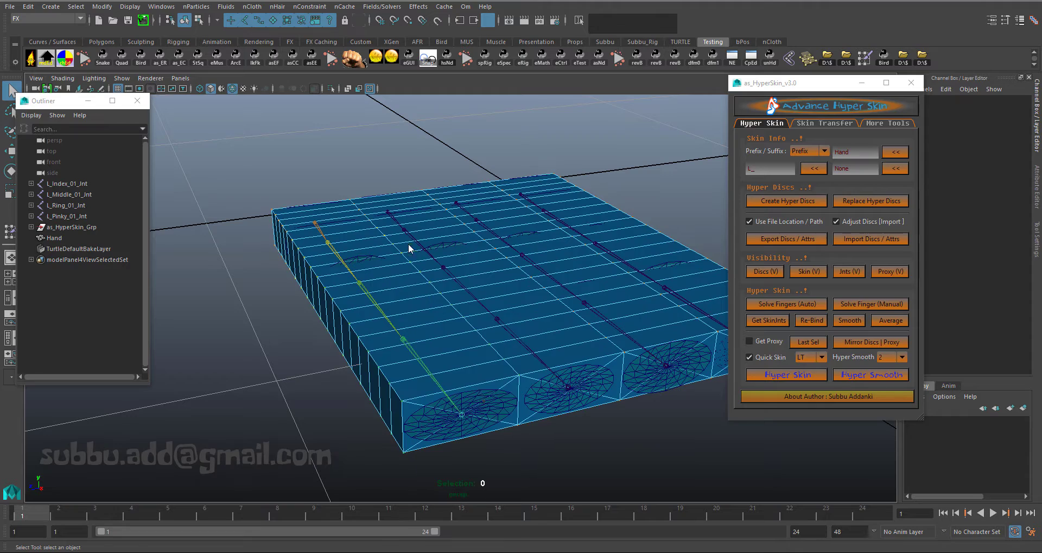
click(462, 414)
alt+drag(470, 417, 493, 413)
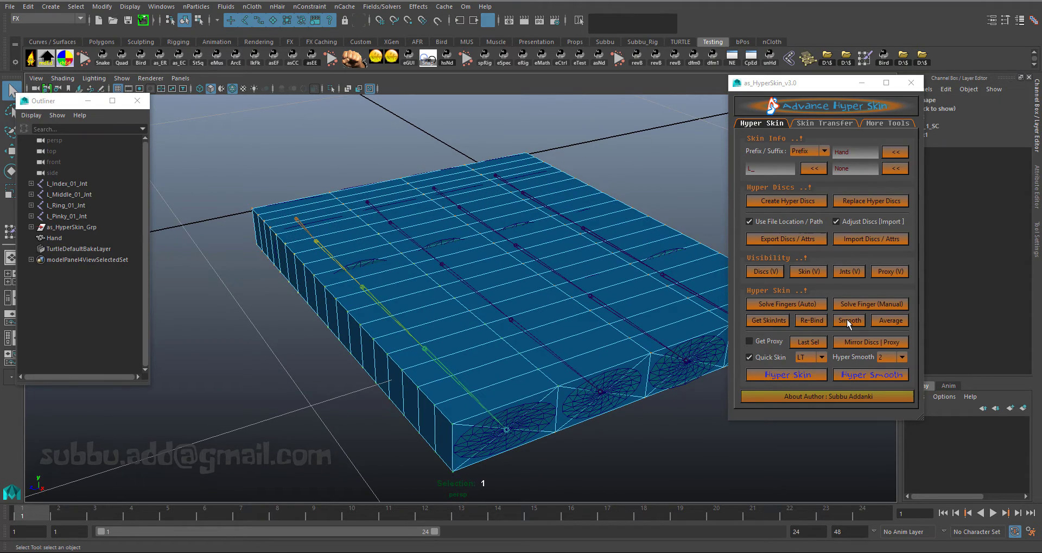
click(848, 271)
click(496, 393)
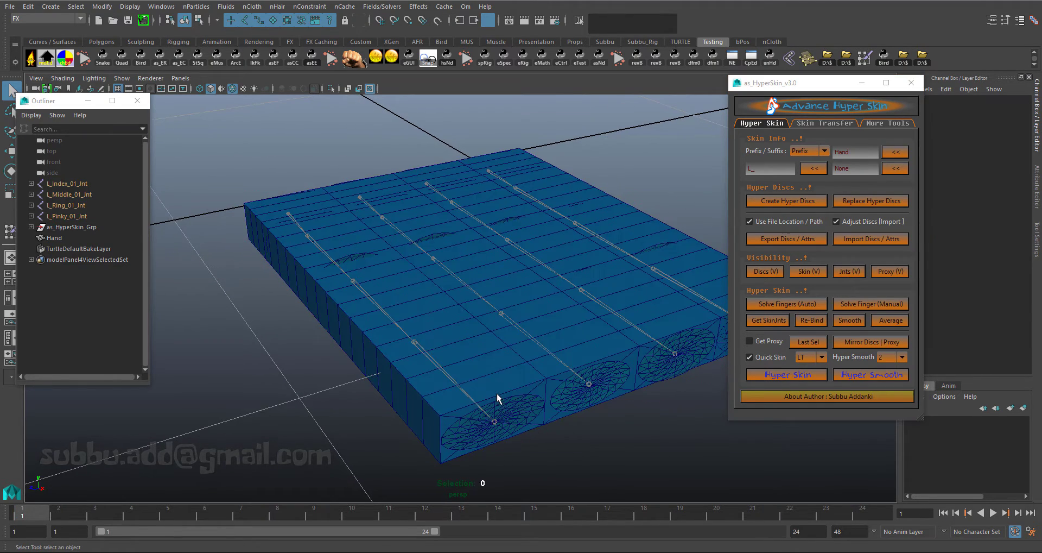
right_click(497, 393)
click(444, 240)
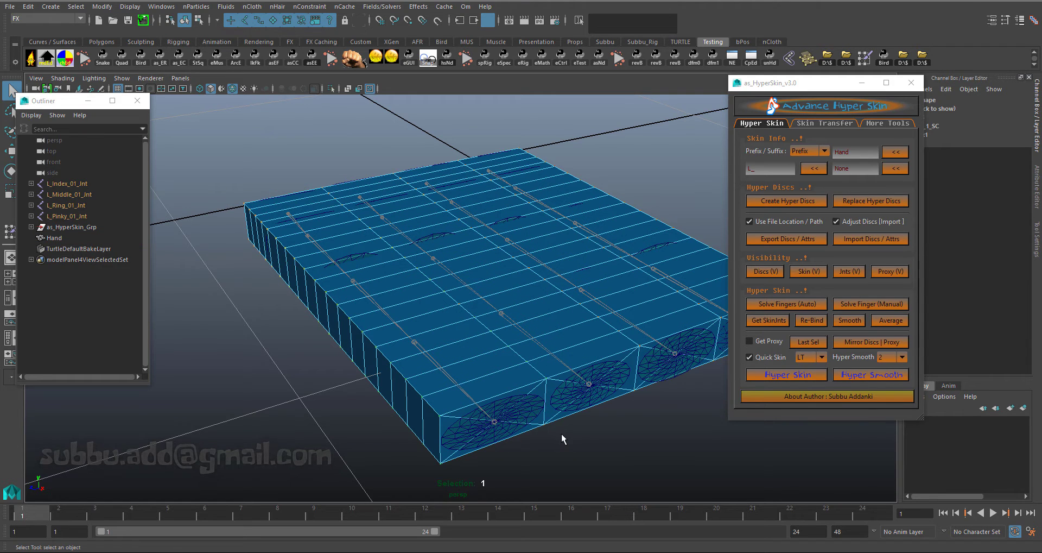
- Grow the vertex selection from the index fingertip back along the whole finger, shrinking it once when it spreads too far
key(shift+period)
key(shift+period)
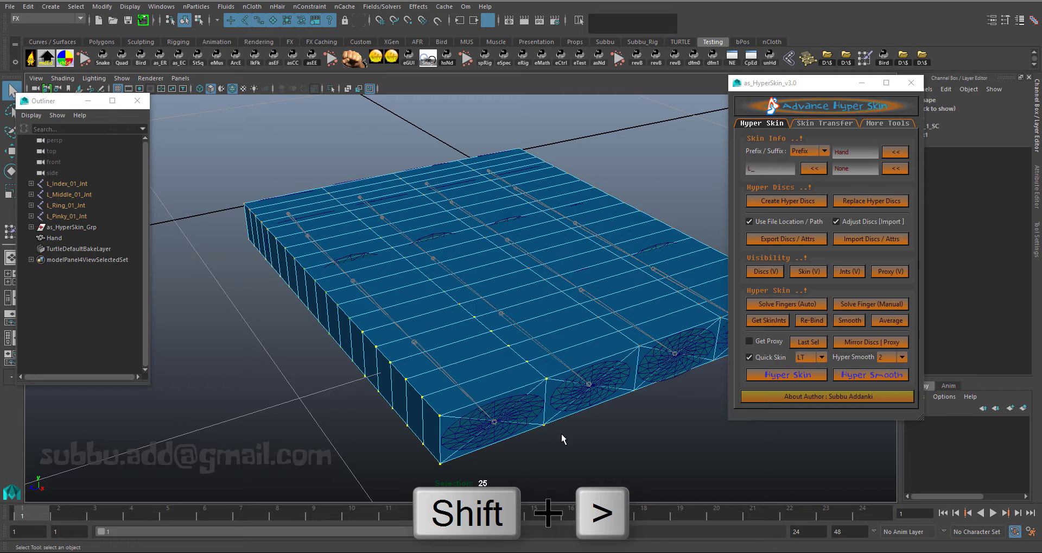
key(shift+period)
key(shift+period)
key(shift+period)
key(shift+period)
key(shift+period)
key(shift+comma)
- Lift the selected index finger vertices as a test, and undo both the move and the last selection growth
alt+drag(384, 157, 417, 315)
key(w)
key(ctrl+z)
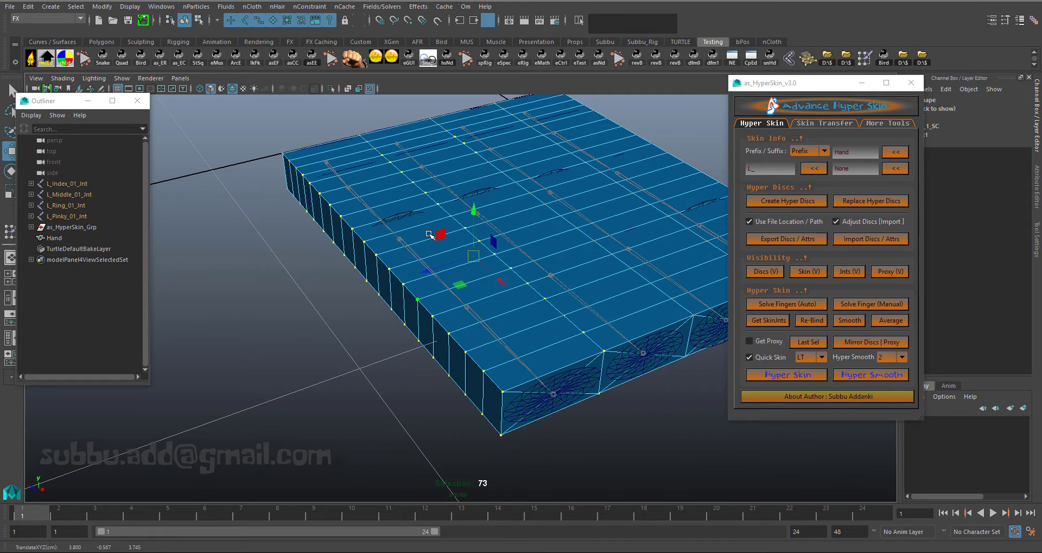
mouse_move(472, 209)
mouse_down()
mouse_move(472, 261)
mouse_move(470, 190)
mouse_up()
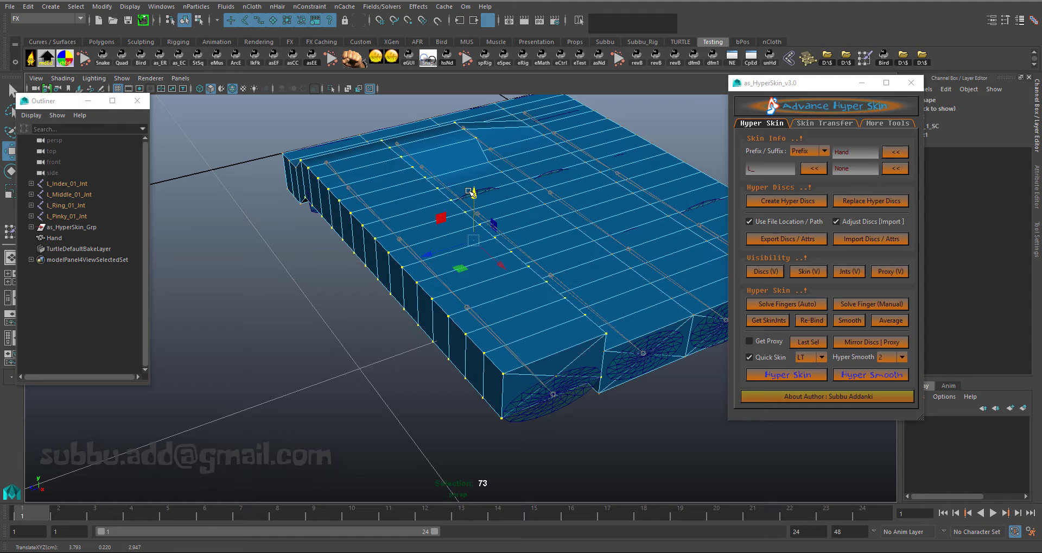
key(ctrl+z)
key(ctrl+z)
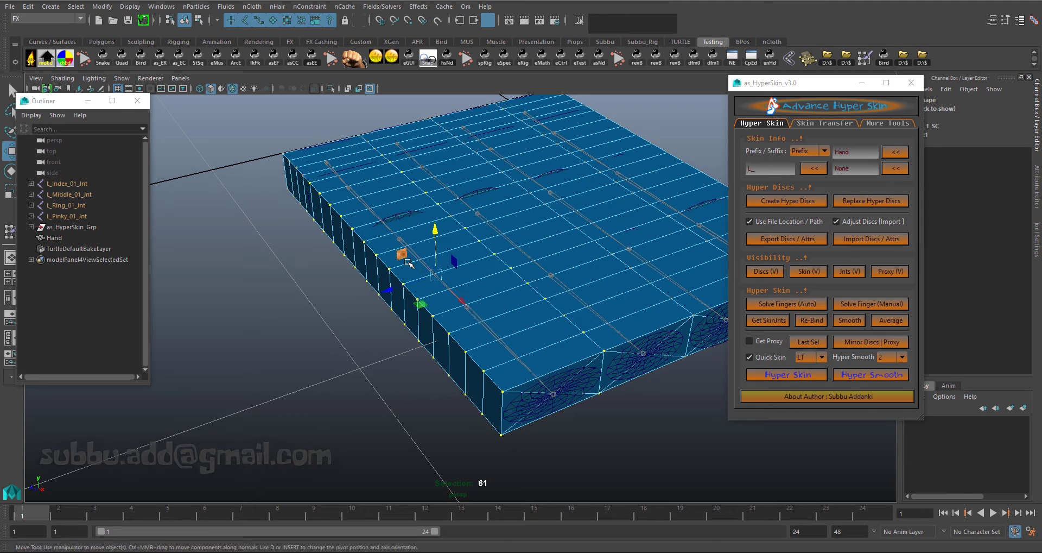
- Try moving the reduced index vertex selection to check its boundary with the middle finger, and undo the move
drag(436, 231, 409, 268)
key(ctrl+z)
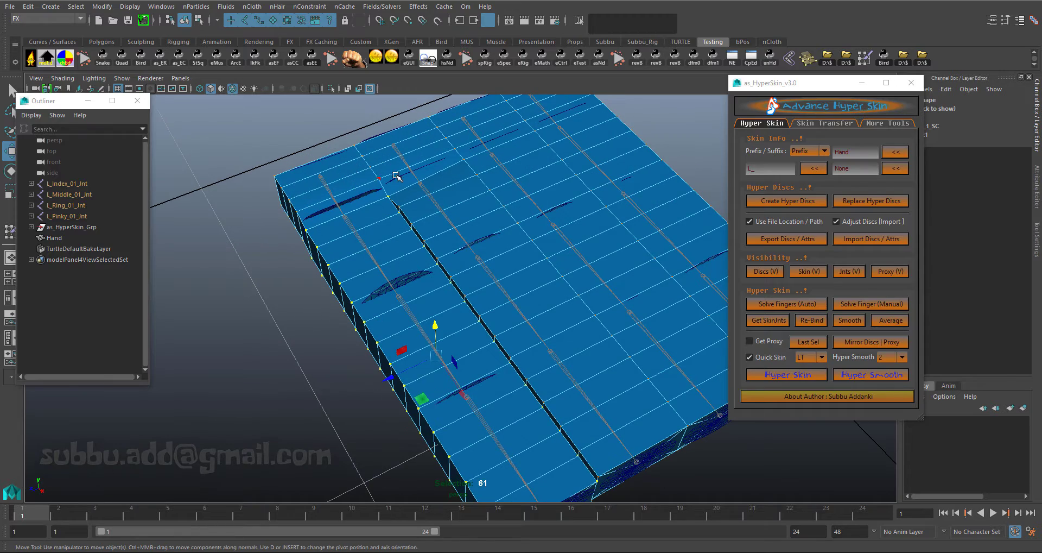
key(ctrl+z)
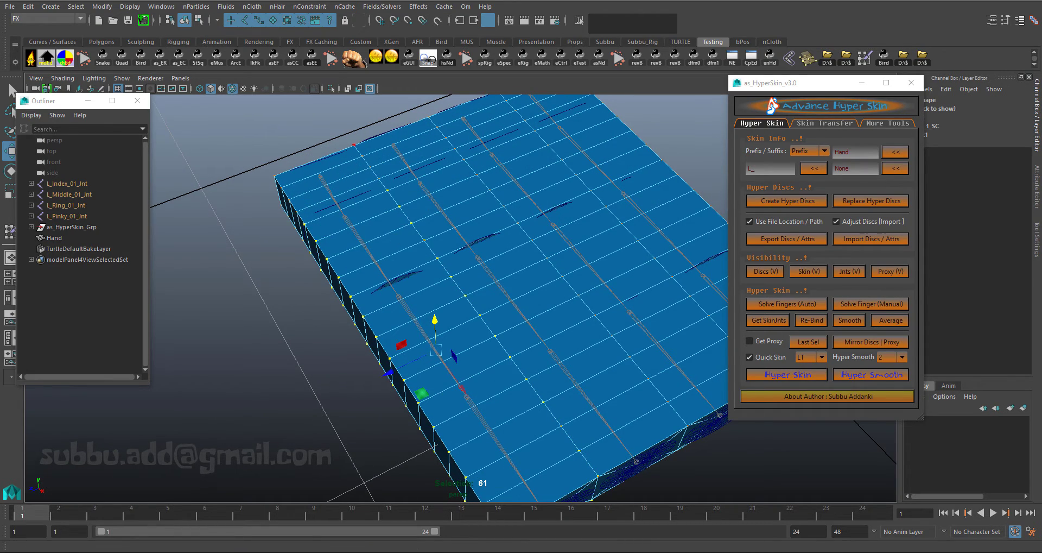
alt+drag(400, 339, 408, 283)
alt+middle_drag(419, 332, 416, 315)
alt+drag(416, 316, 420, 325)
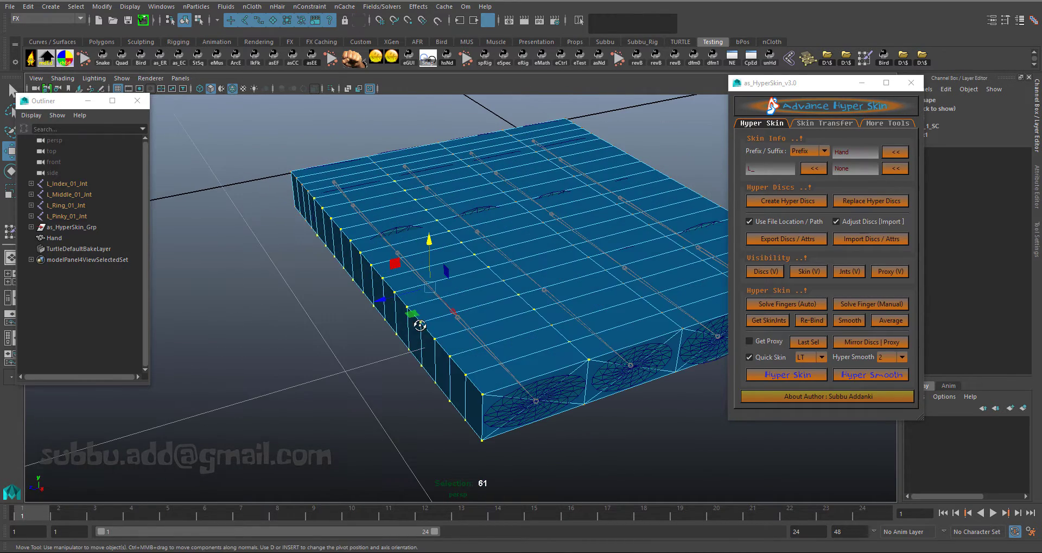
- Return the joints to their normal selectable display and clear the vertex selection
click(849, 271)
scroll(314, 332, up, 2)
click(310, 330)
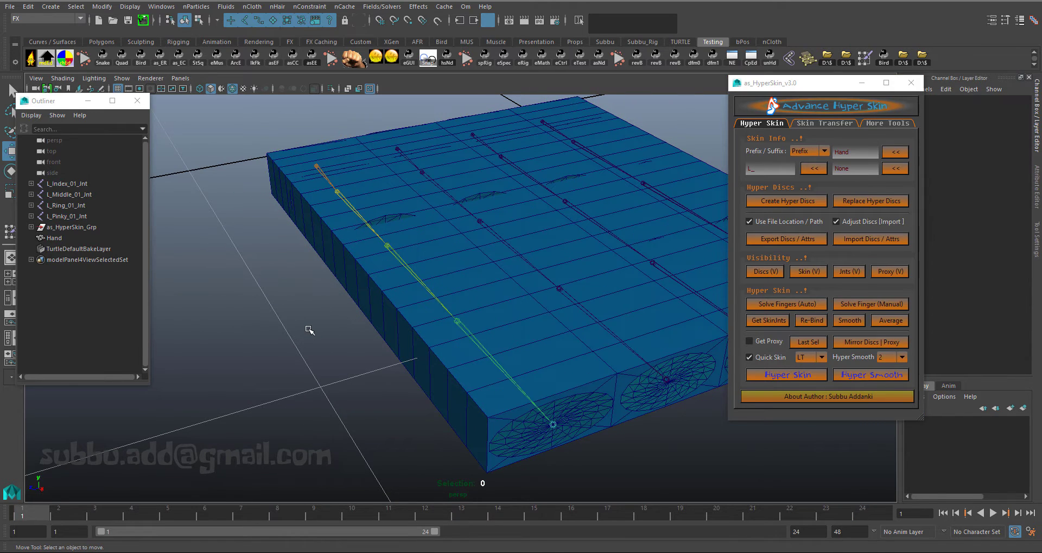
- Undo back to the full index finger vertex selection and store those vertices in a new set
key(ctrl+z)
key(ctrl+z)
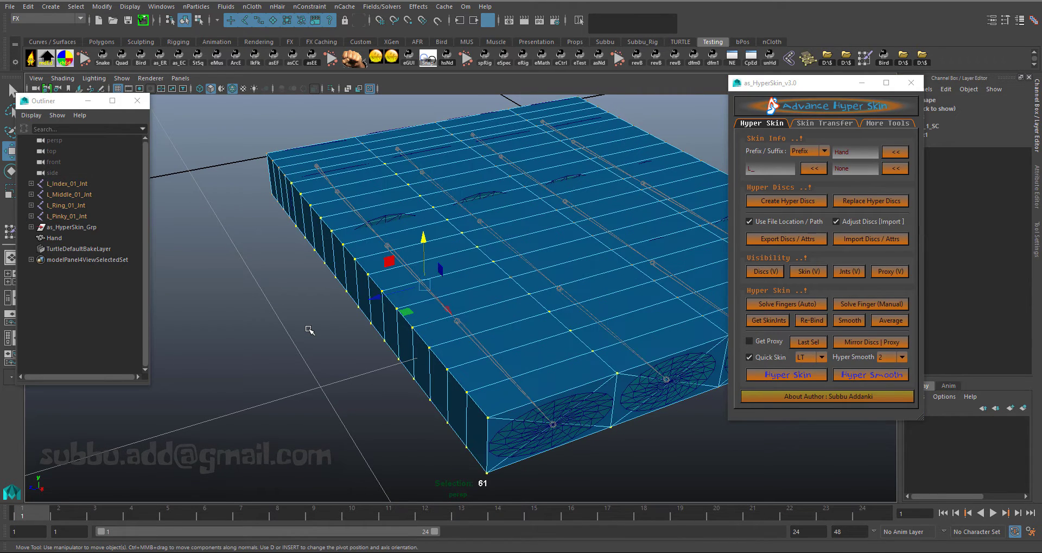
click(49, 7)
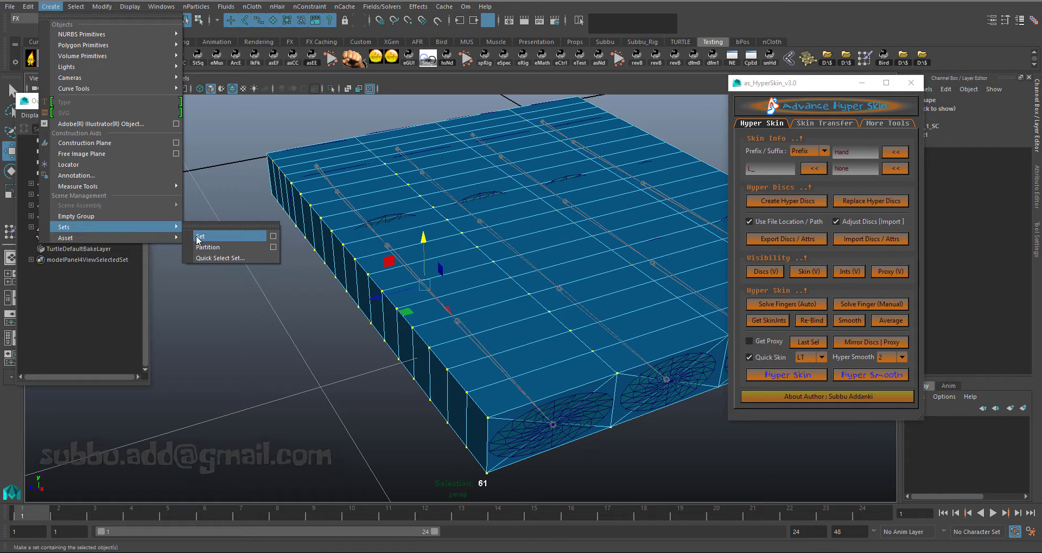
click(209, 247)
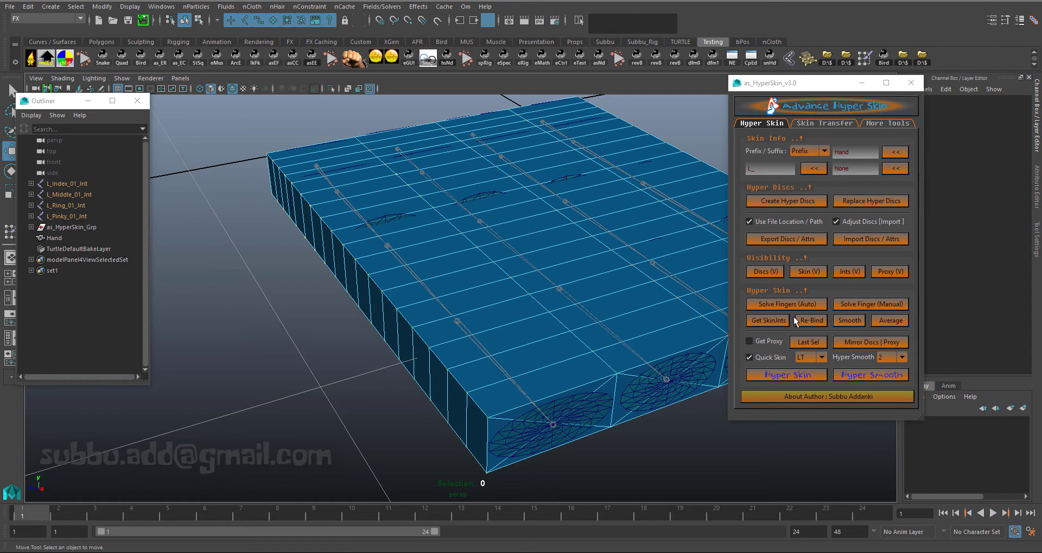
- Return the joints to their normal selectable display and select the members of set1
click(838, 272)
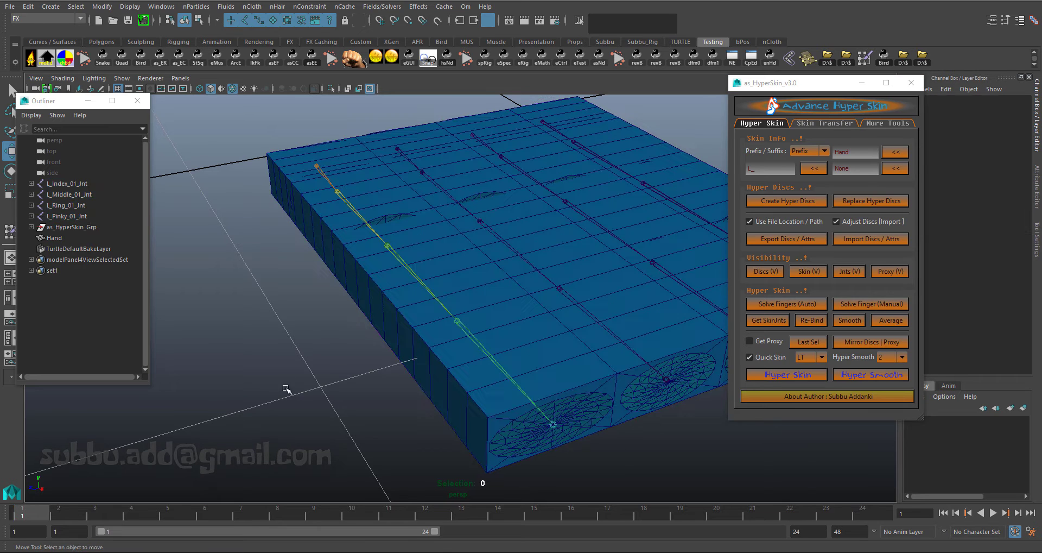
click(61, 270)
right_click(64, 269)
click(97, 273)
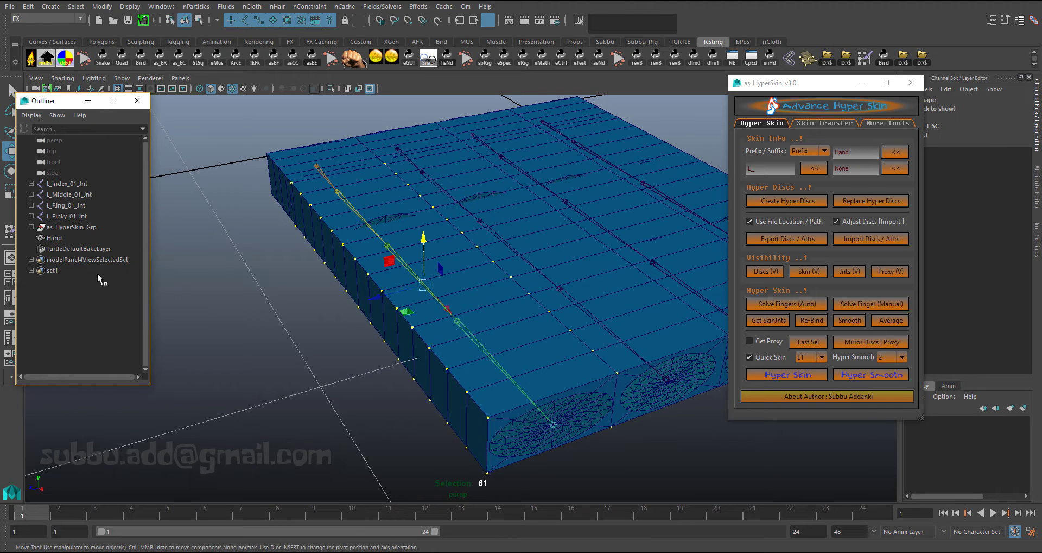
- Add the L_Index_02_Jnt joint to the selected index finger vertices, run Solve Finger (Manual), and clear the selection
alt+drag(287, 296, 286, 298)
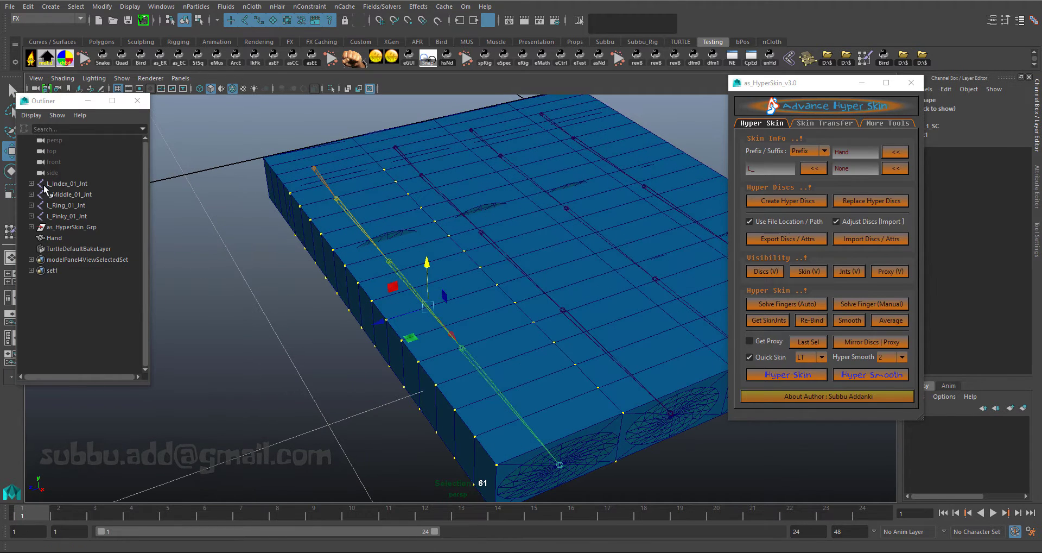
click(32, 184)
click(79, 197)
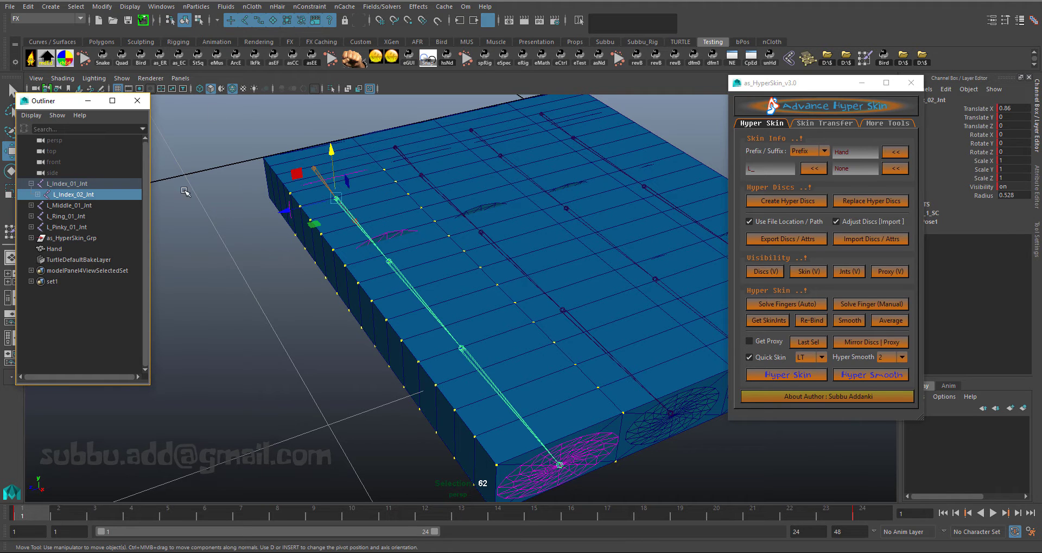
alt+drag(320, 273, 306, 265)
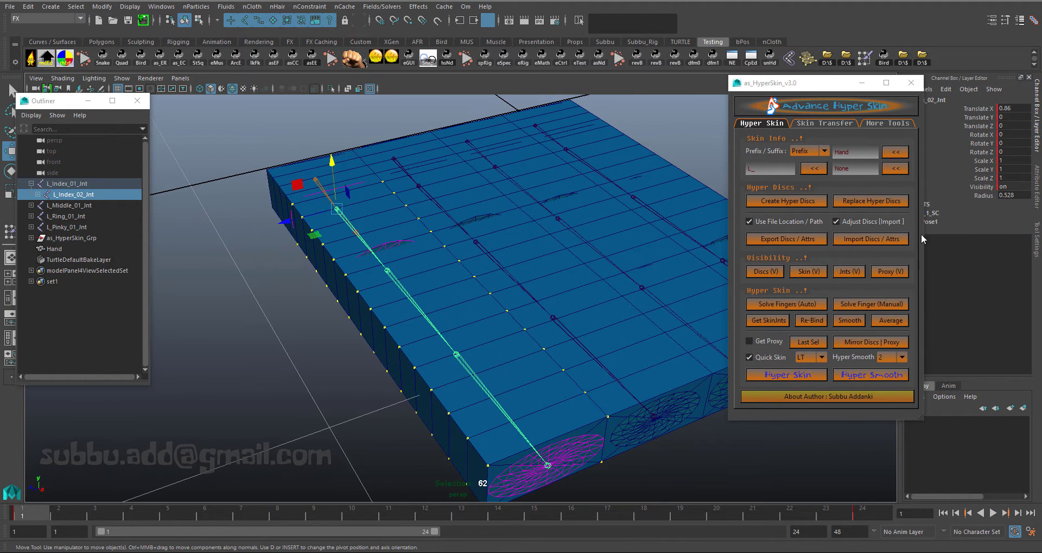
click(864, 306)
click(174, 348)
alt+middle_drag(296, 357, 247, 318)
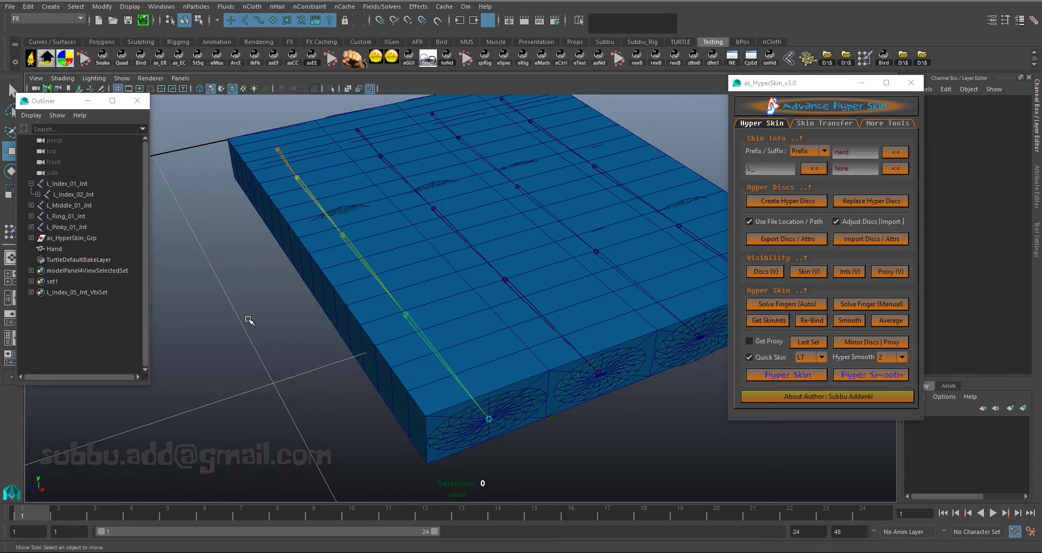
alt+right_drag(247, 318, 247, 320)
- Delete set1 and check the name of the remaining index finger vertex set, leaving it unedited
click(51, 281)
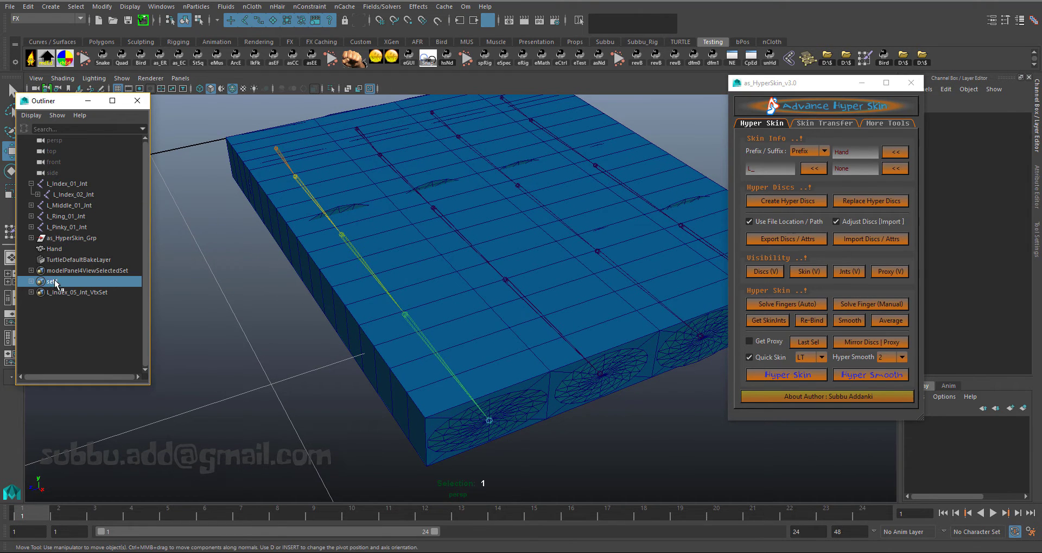
key(Delete)
double_click(73, 281)
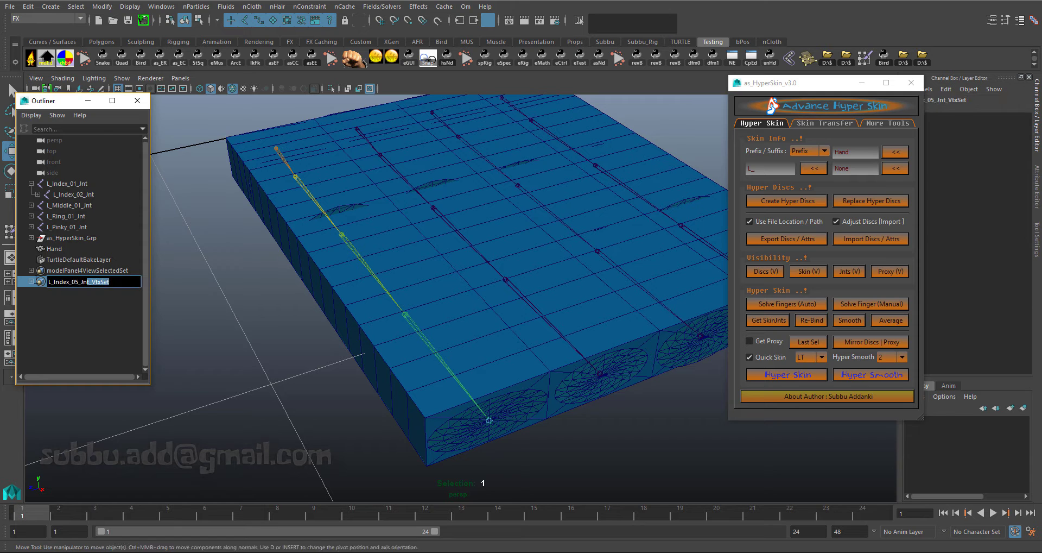
click(240, 304)
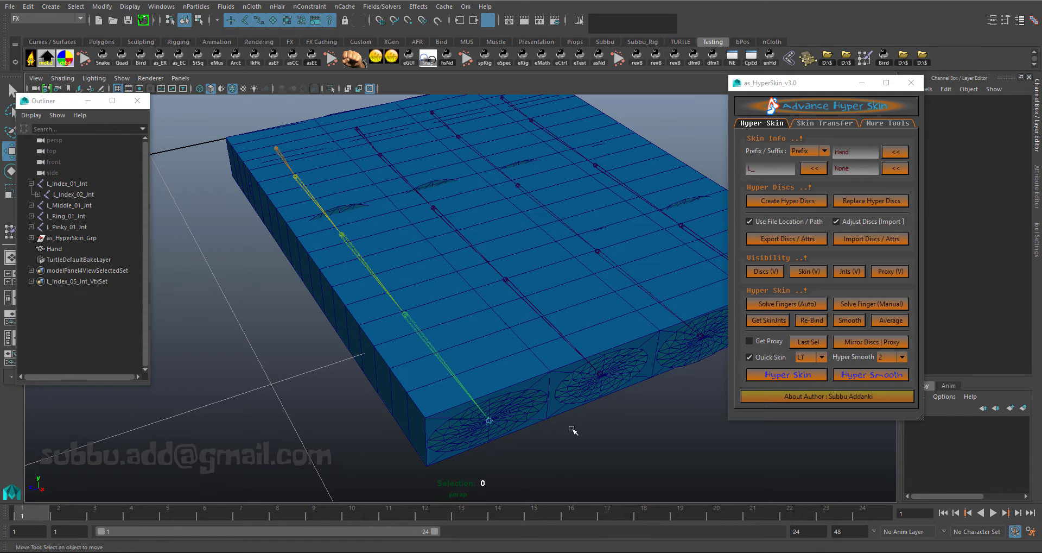
- Examine the Solve locator under the index fingertip joint L_Index_05_Jnt, and collapse the index joint hierarchy
key(q)
alt+drag(545, 435, 450, 419)
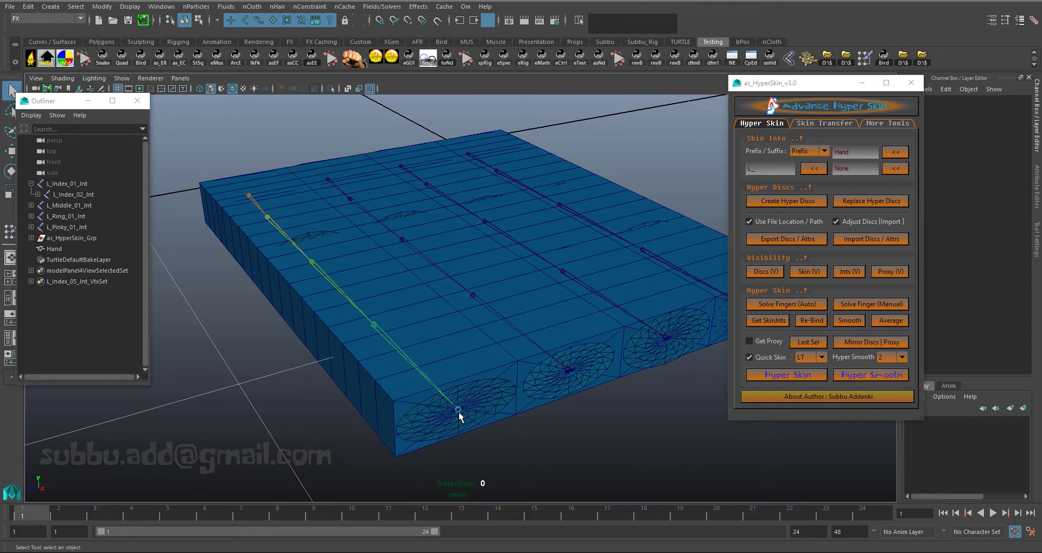
click(458, 410)
key(f)
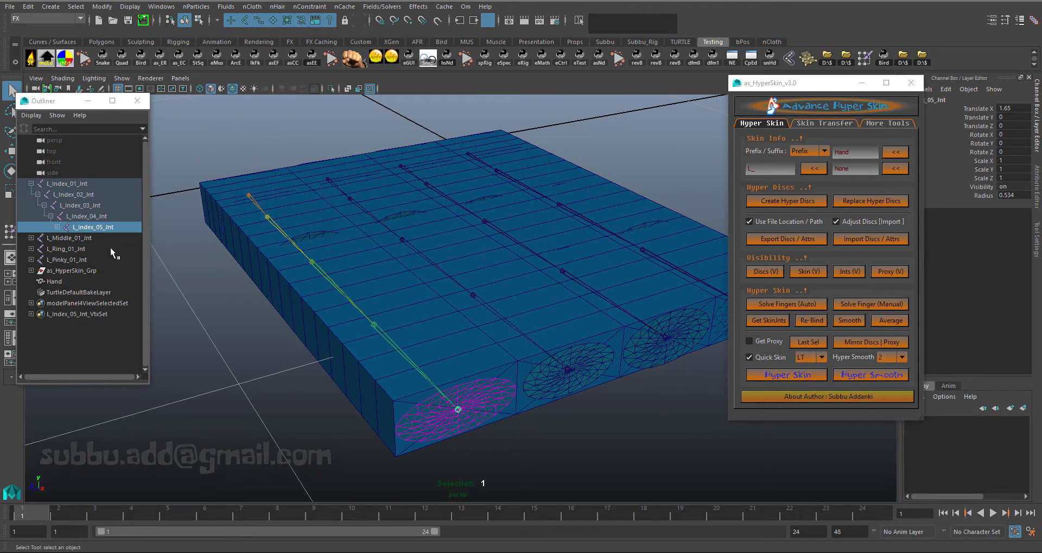
click(58, 227)
click(105, 237)
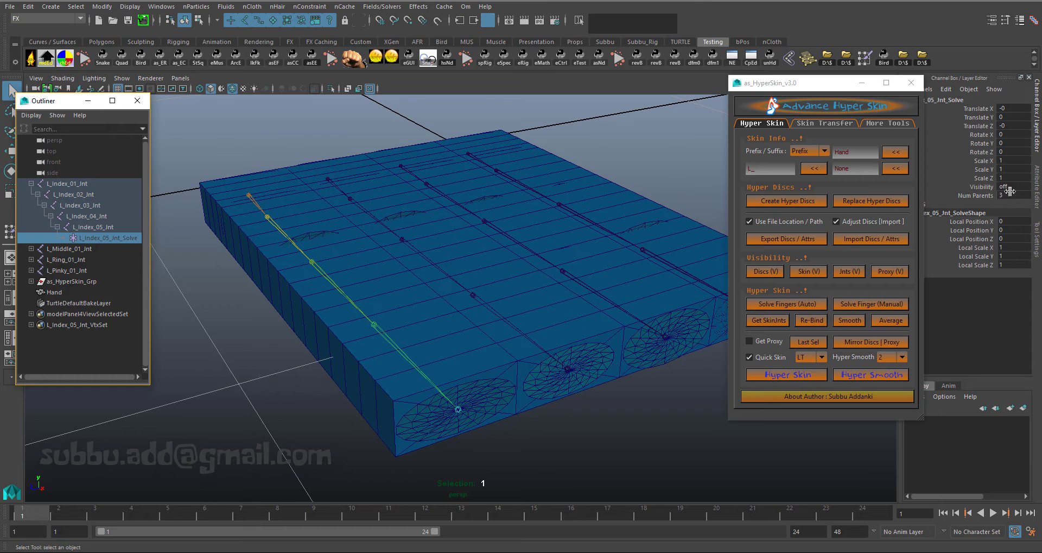
click(252, 182)
click(30, 183)
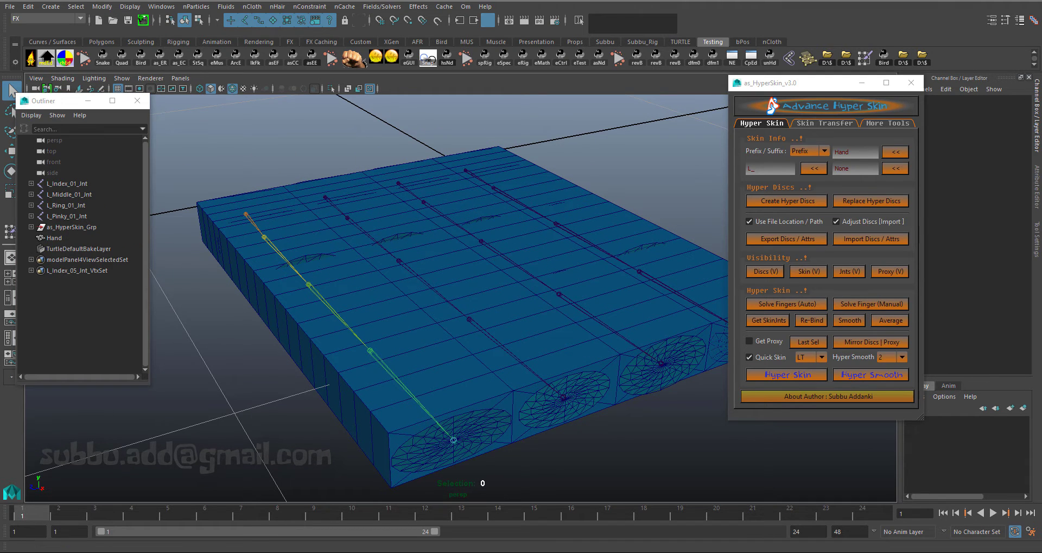
- Make the joints unselectable with the joint visibility toggle and switch the Hand mesh to vertex mode
click(528, 307)
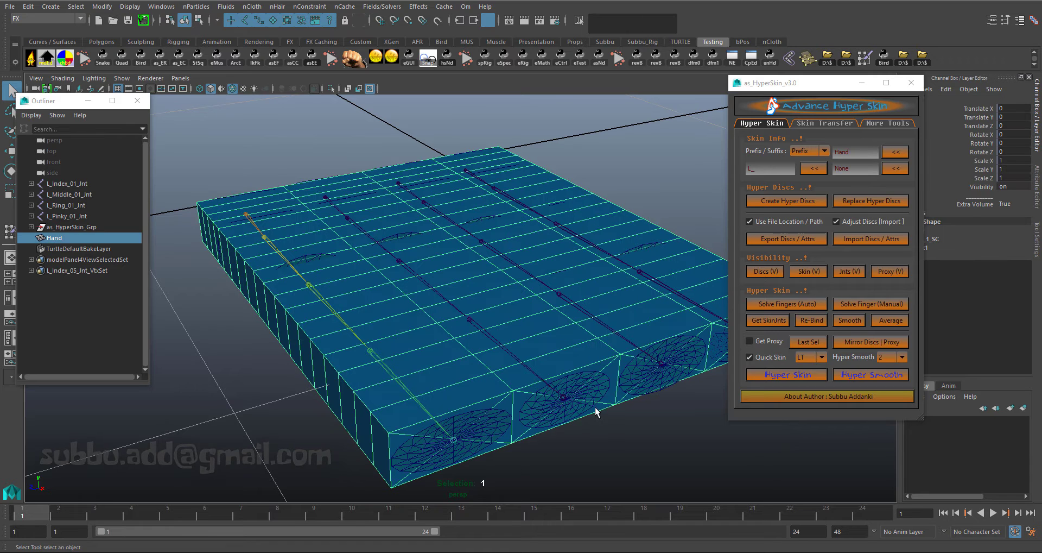
click(850, 271)
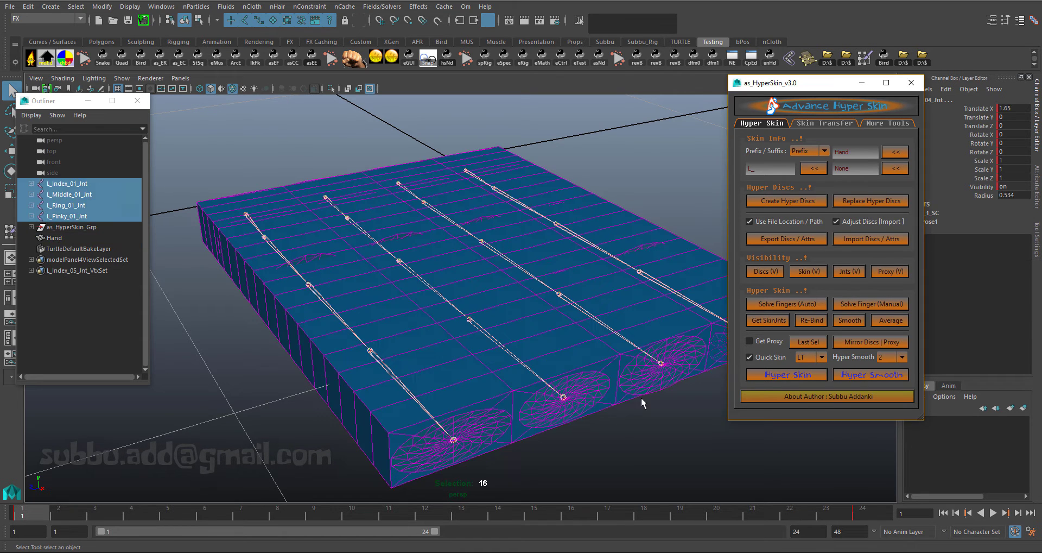
click(582, 392)
right_click(584, 389)
mouse_move(568, 391)
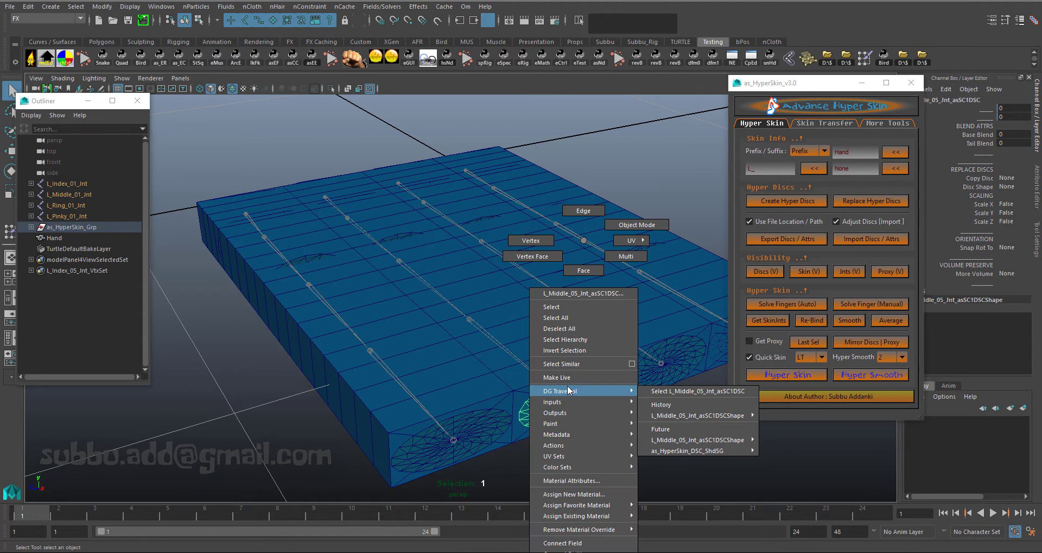
click(666, 460)
click(662, 468)
click(547, 342)
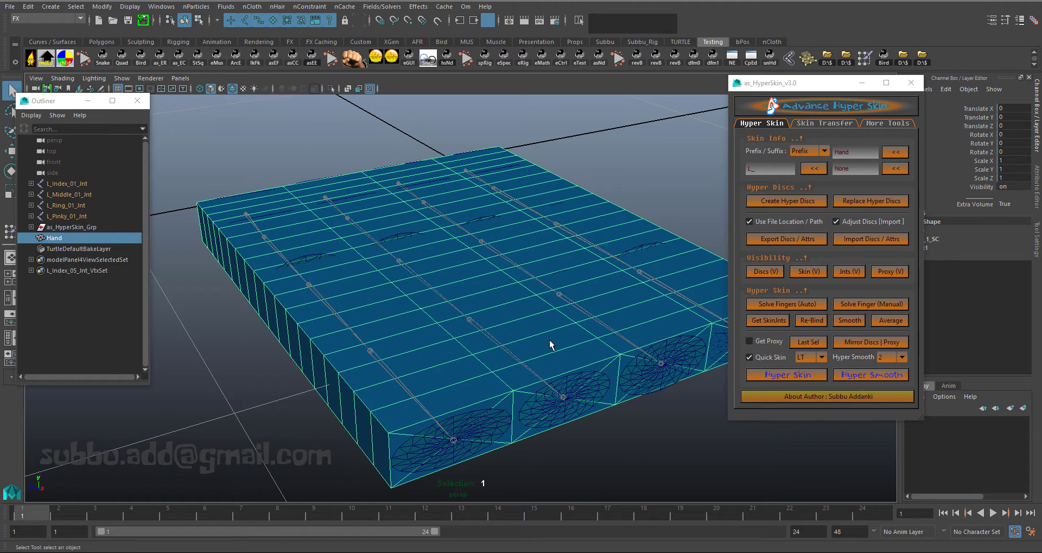
right_drag(550, 340, 492, 237)
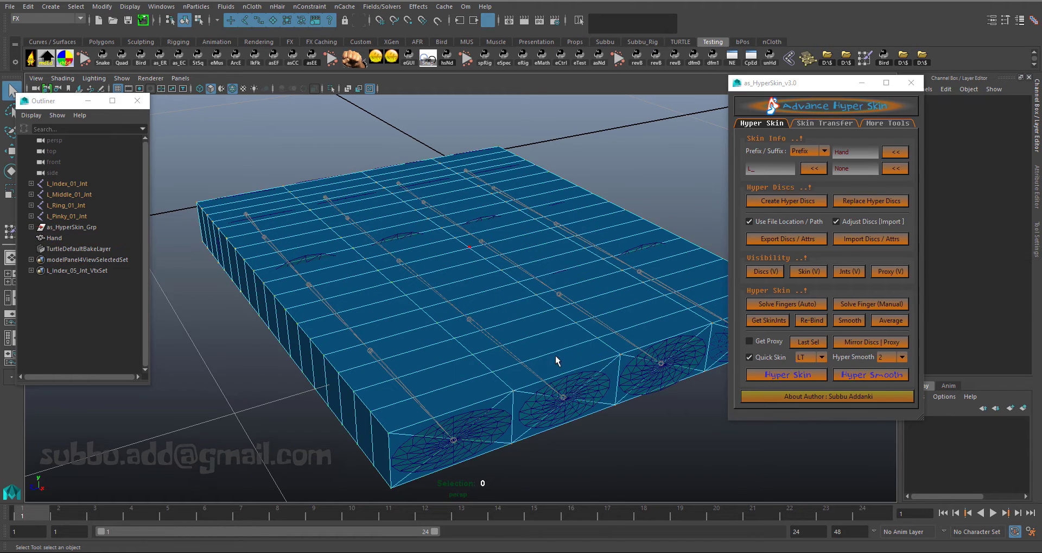
- Grow a vertex selection from the middle fingertip along the middle finger as a demonstration, clear it, and restore the normal joint display
click(578, 398)
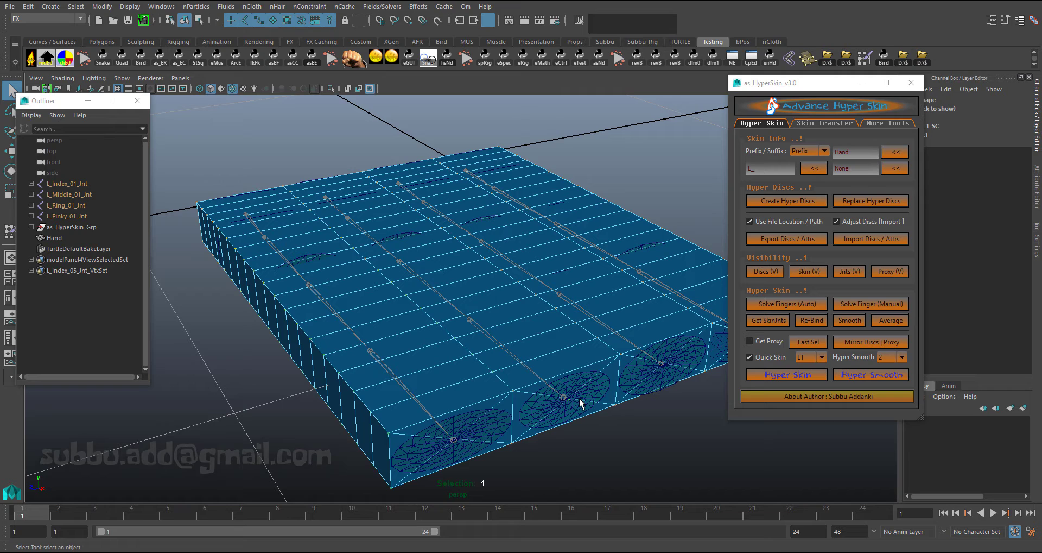
key(shift+period)
key(shift+period)
key(shift+period)
key(w)
drag(449, 251, 479, 315)
alt+drag(434, 233, 424, 284)
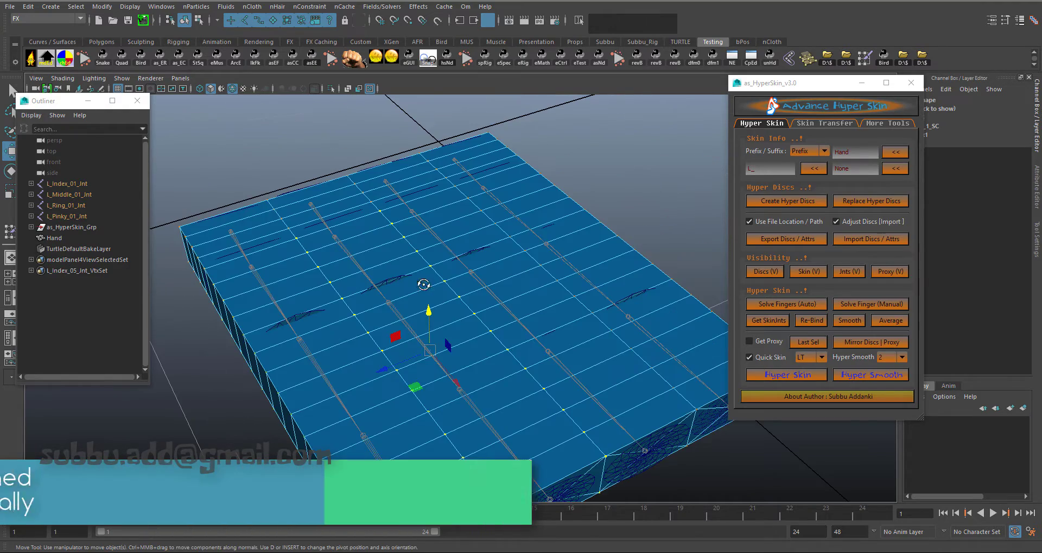
alt+middle_drag(395, 263, 417, 241)
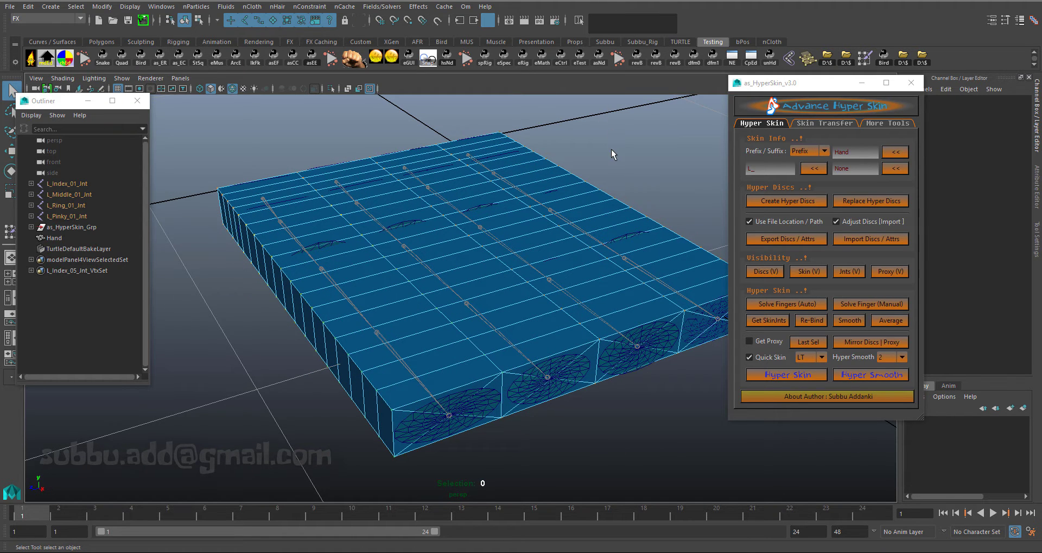
click(850, 272)
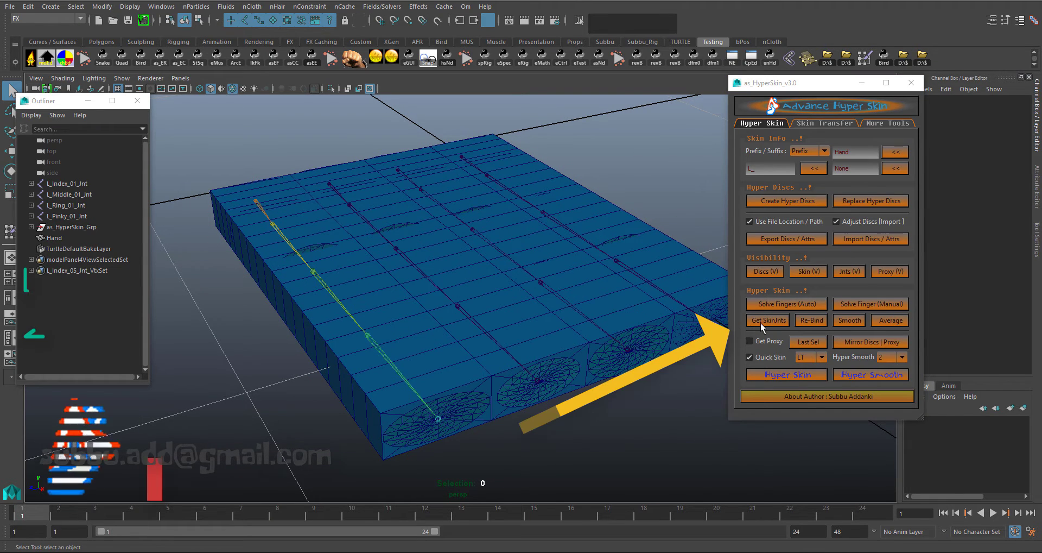
- Collect the Hand mesh's skinned joints into a set with Get SkinJnts, select the set's members, and clear the selection
click(764, 321)
click(82, 301)
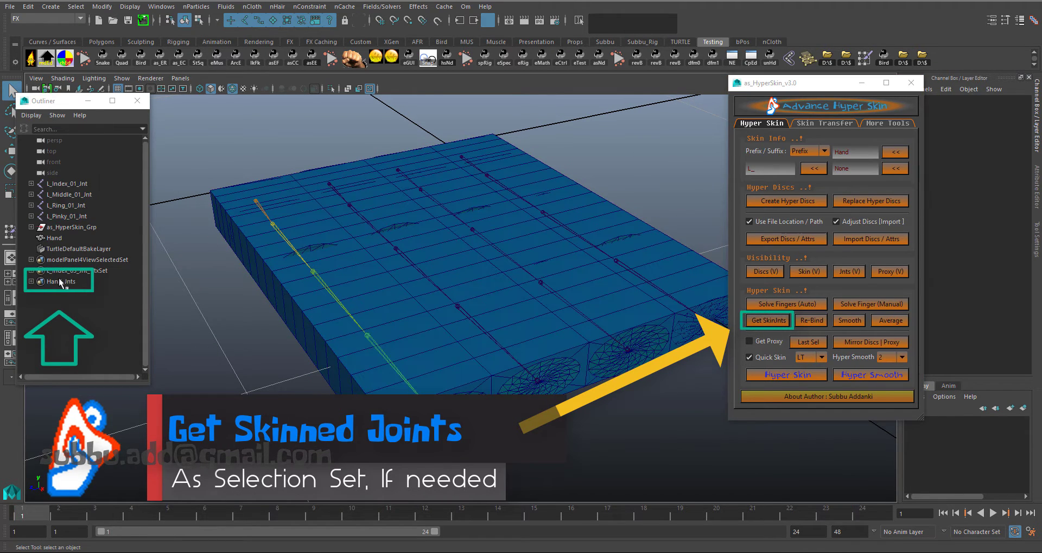
click(57, 281)
right_click(61, 282)
click(90, 286)
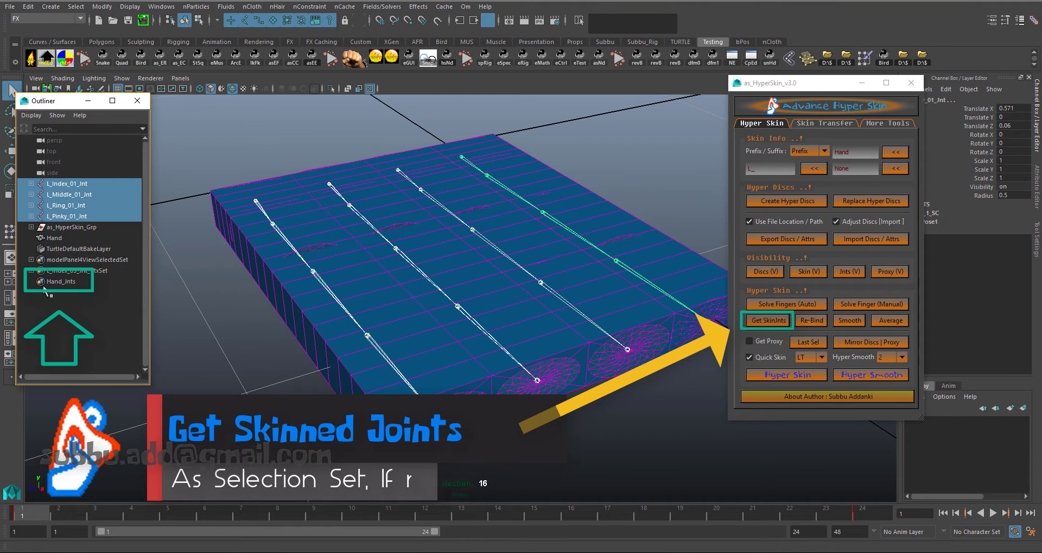
click(197, 306)
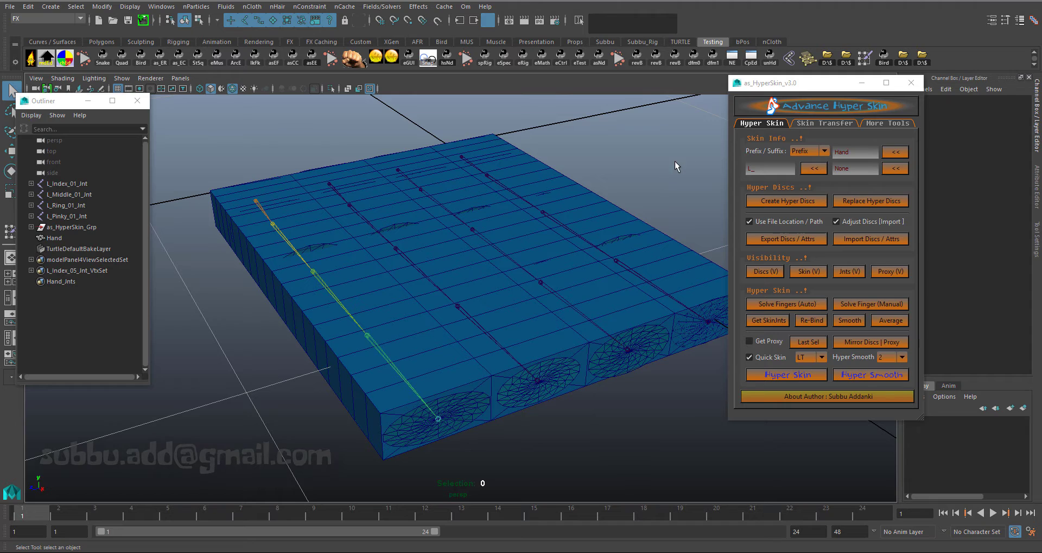
alt+middle_drag(675, 161, 665, 168)
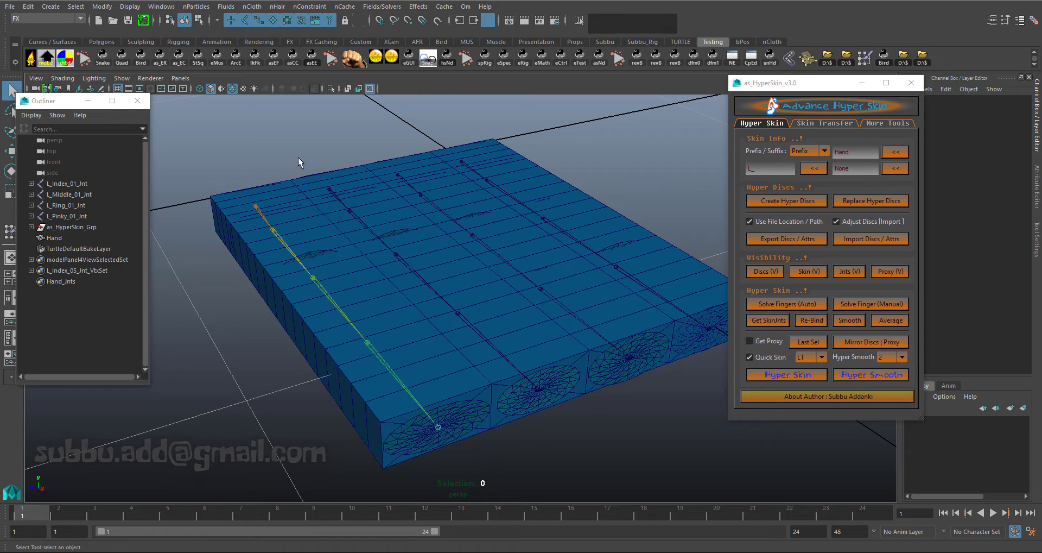
- Open the SmoothNearest shelf button's Python command for editing, enlarge and review the script, and close the editor
right_click(376, 59)
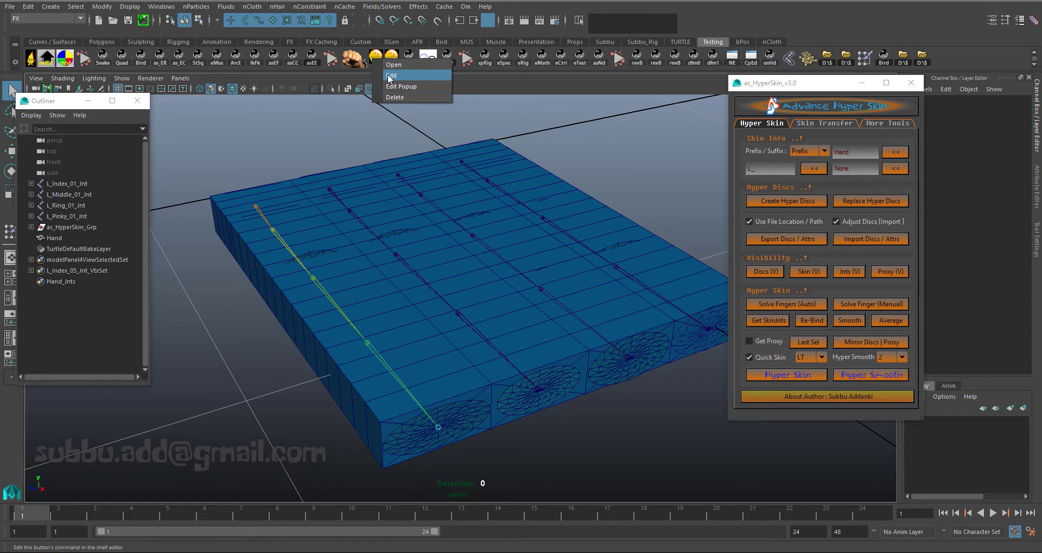
click(389, 76)
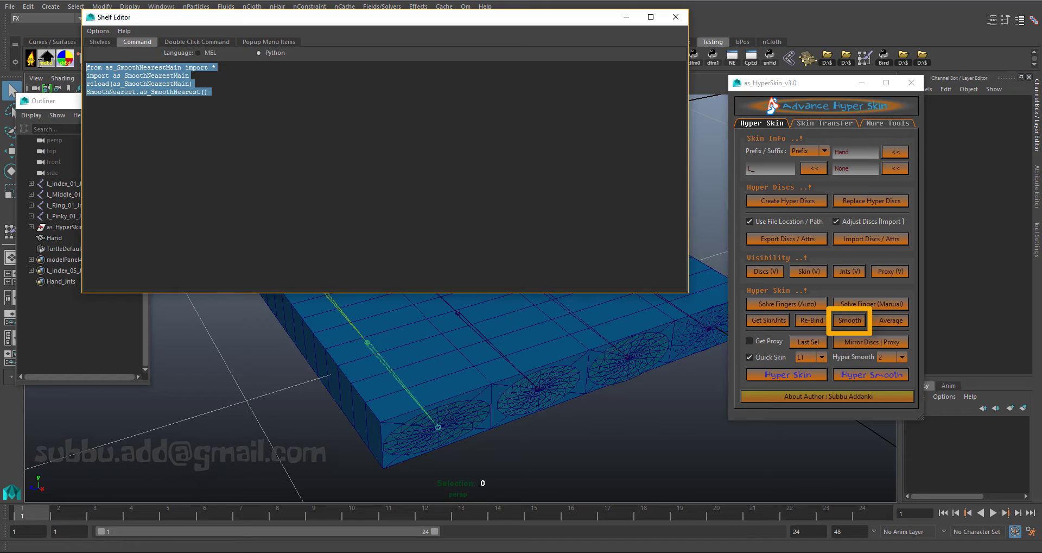
click(288, 116)
ctrl+scroll(288, 121, up, 8)
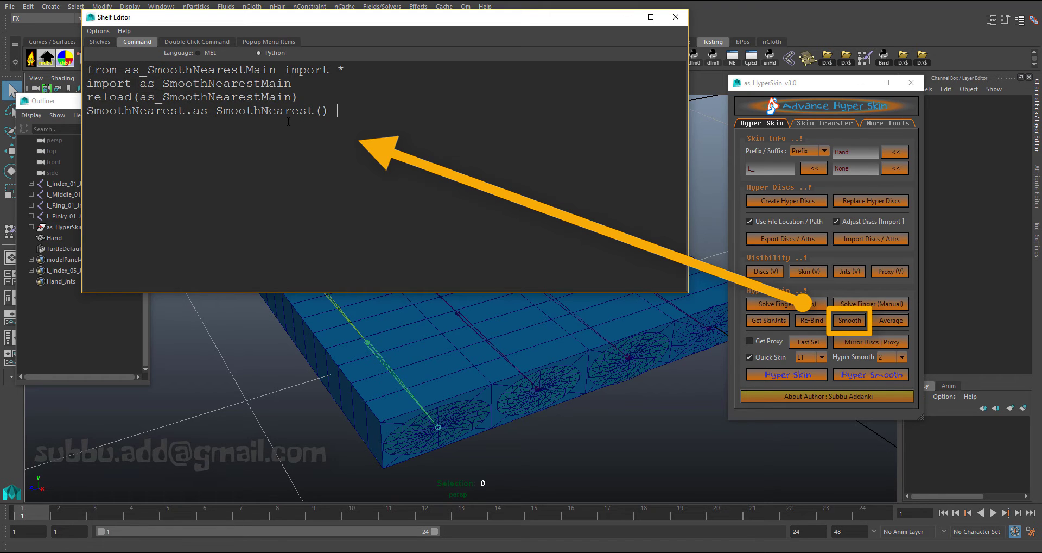
ctrl+scroll(288, 121, up, 1)
drag(349, 116, 87, 69)
click(353, 127)
click(678, 19)
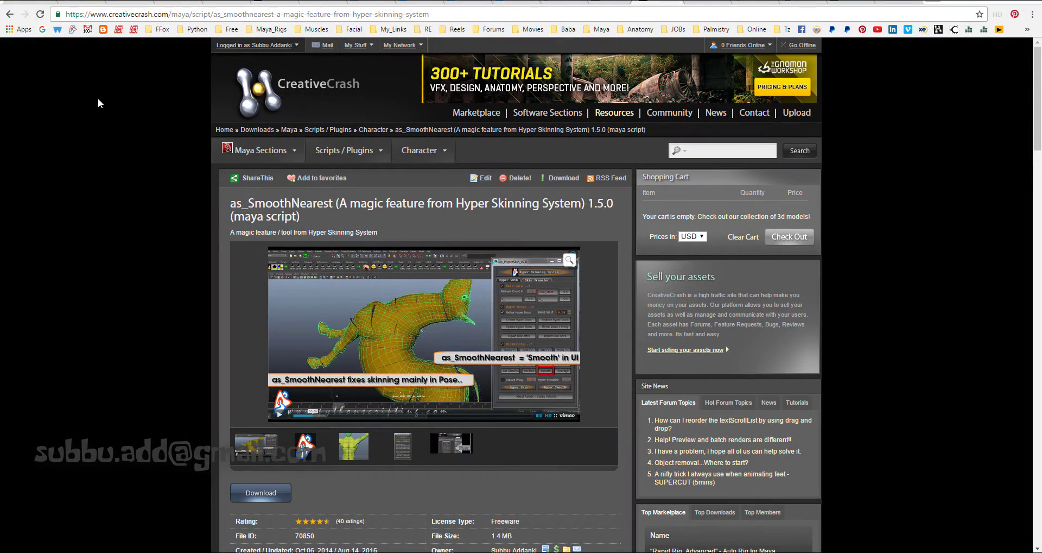
- Point out the address of the as_SmoothNearest download page on CreativeCrash in the browser, and return to Maya
drag(437, 16, 60, 16)
click(120, 166)
click(980, 4)
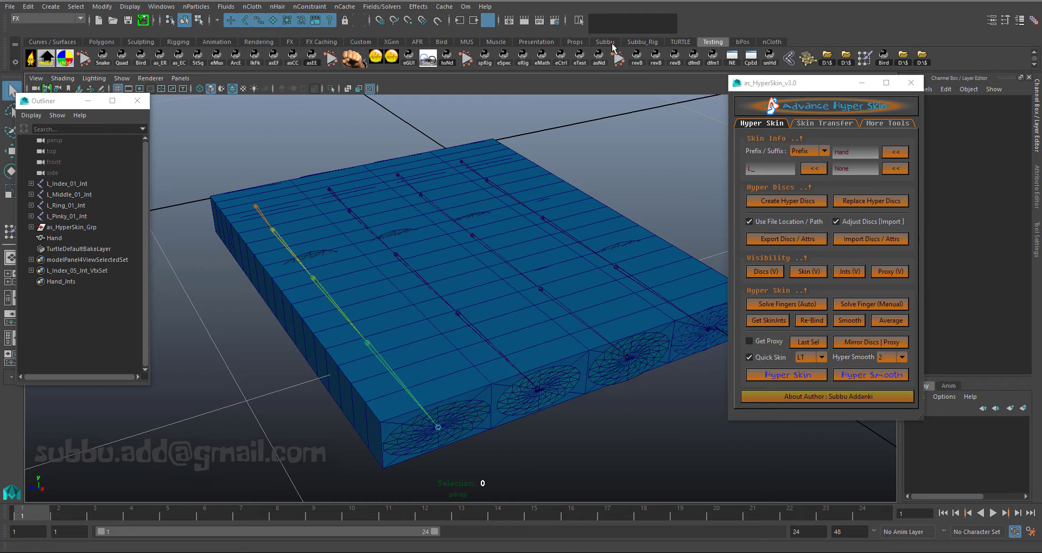
- Select the Hand mesh's vertices with the Last Sel function
click(808, 345)
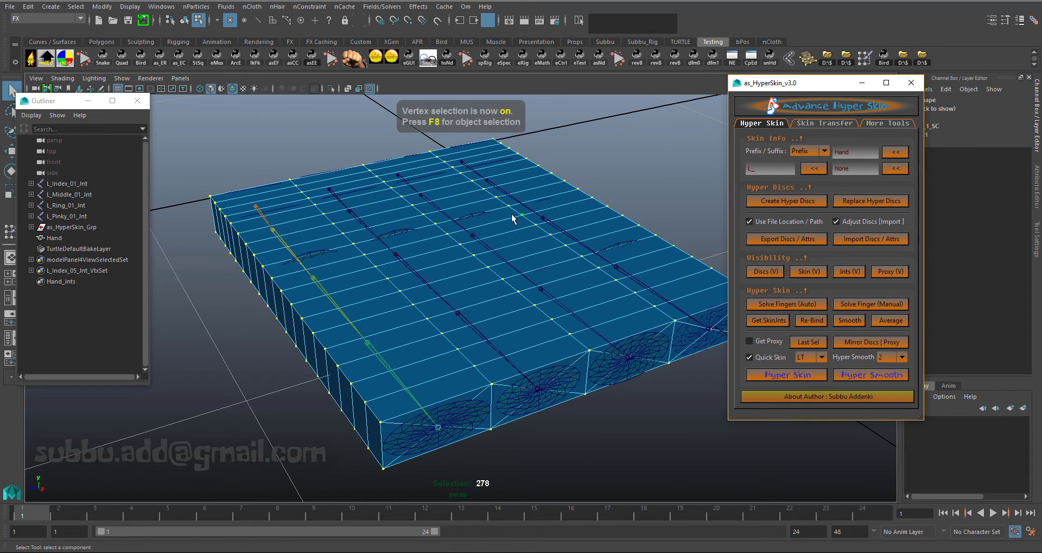
- Inspect the Hand mesh's selected vertices from several angles and clear the vertex selection
alt+drag(513, 219, 491, 239)
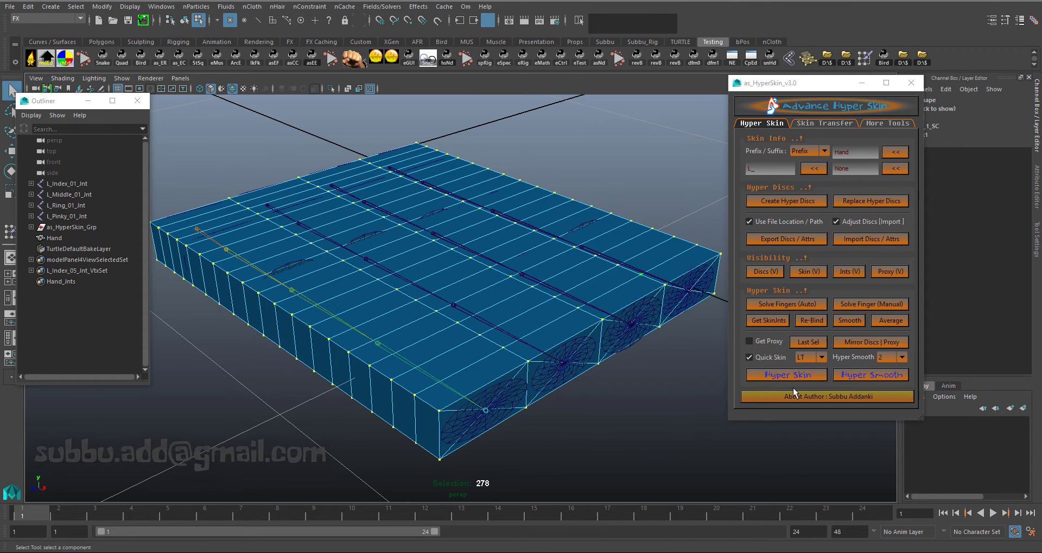
alt+drag(508, 186, 476, 189)
alt+middle_drag(361, 247, 439, 248)
alt+middle_drag(511, 226, 474, 225)
alt+middle_drag(590, 185, 563, 181)
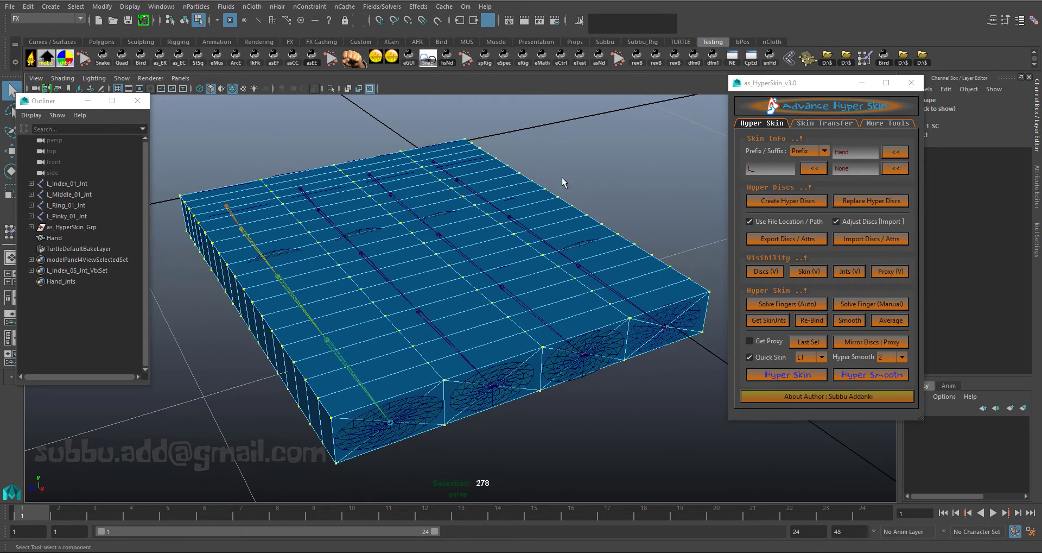
click(588, 165)
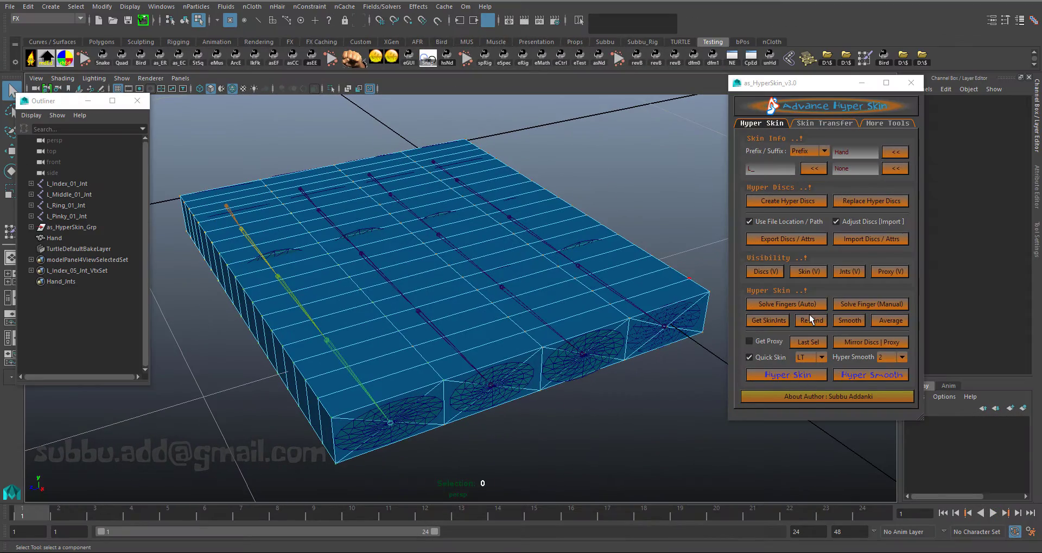
- Switch the skin and joints to template display, return to object selection, and select all the hyper discs
click(808, 271)
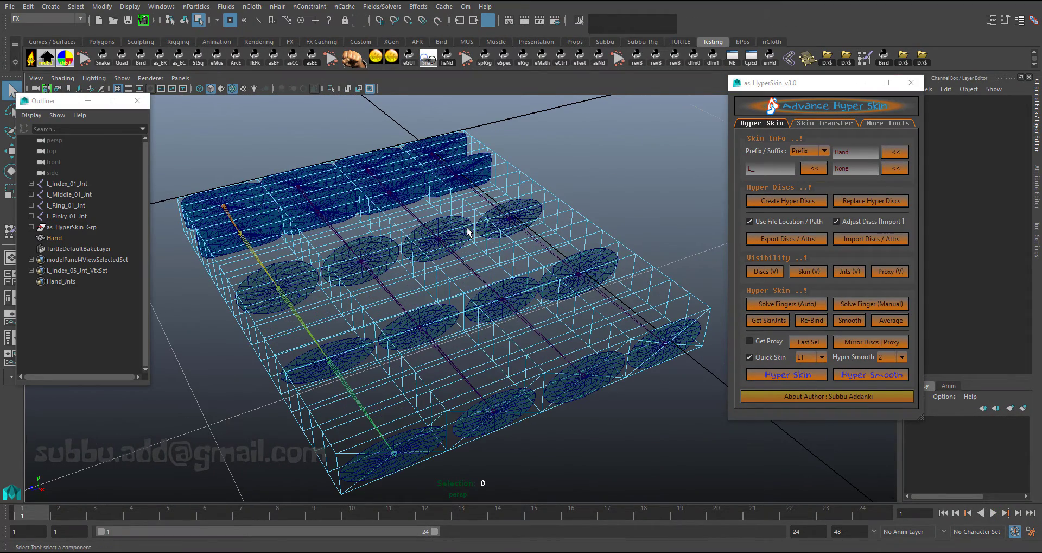
right_drag(467, 228, 514, 205)
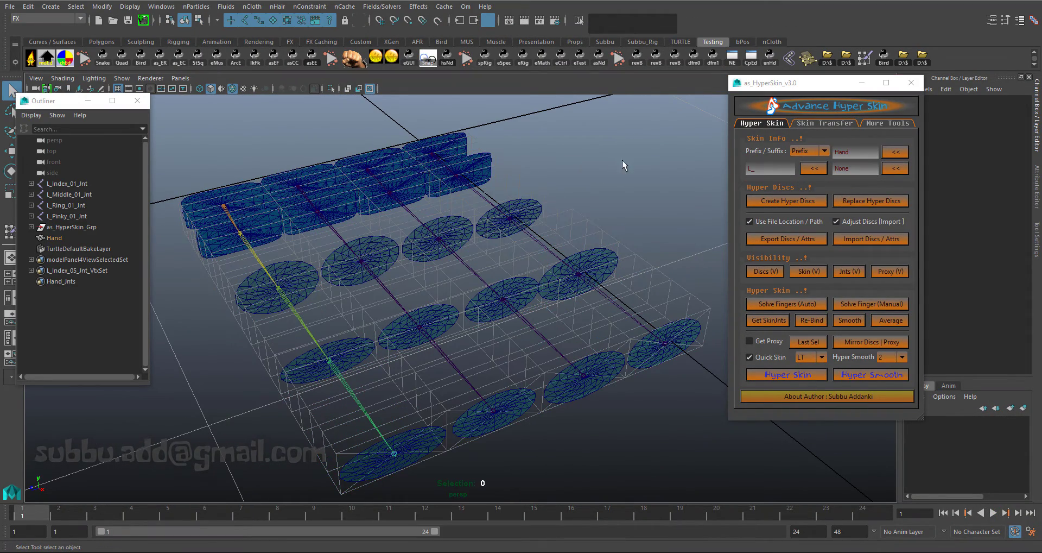
scroll(622, 159, down, 2)
click(852, 274)
click(596, 145)
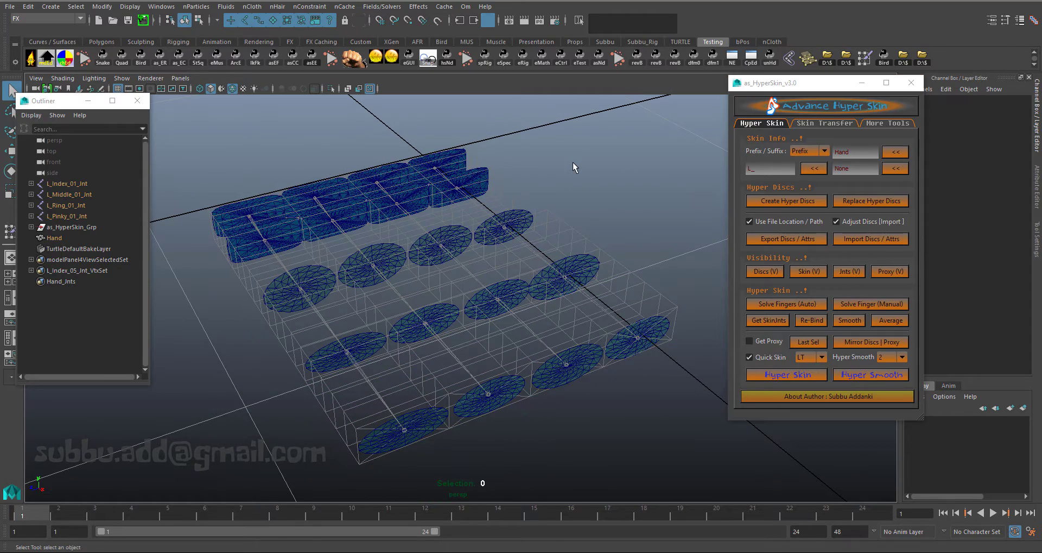
alt+middle_drag(572, 161, 589, 163)
drag(188, 167, 537, 466)
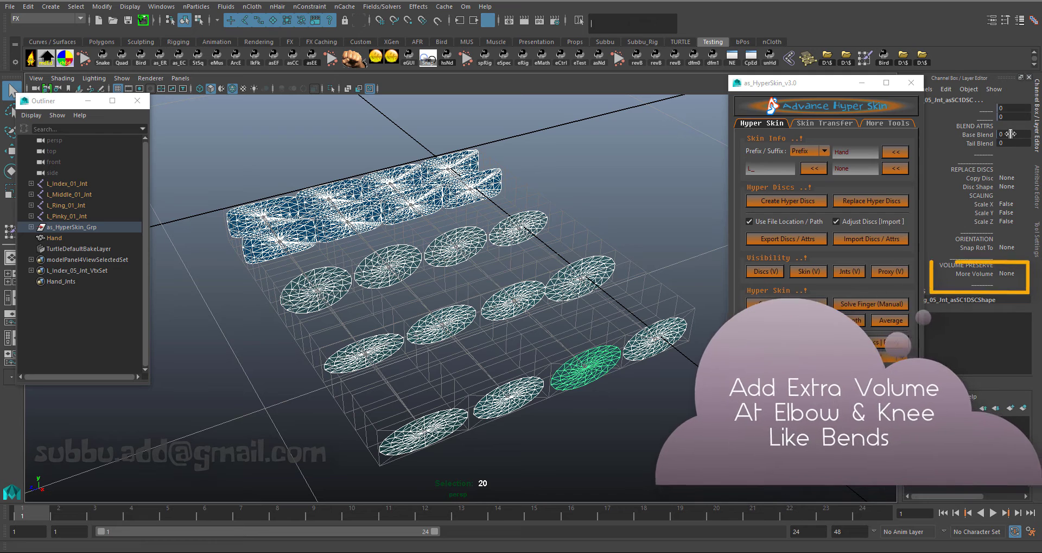
click(1007, 178)
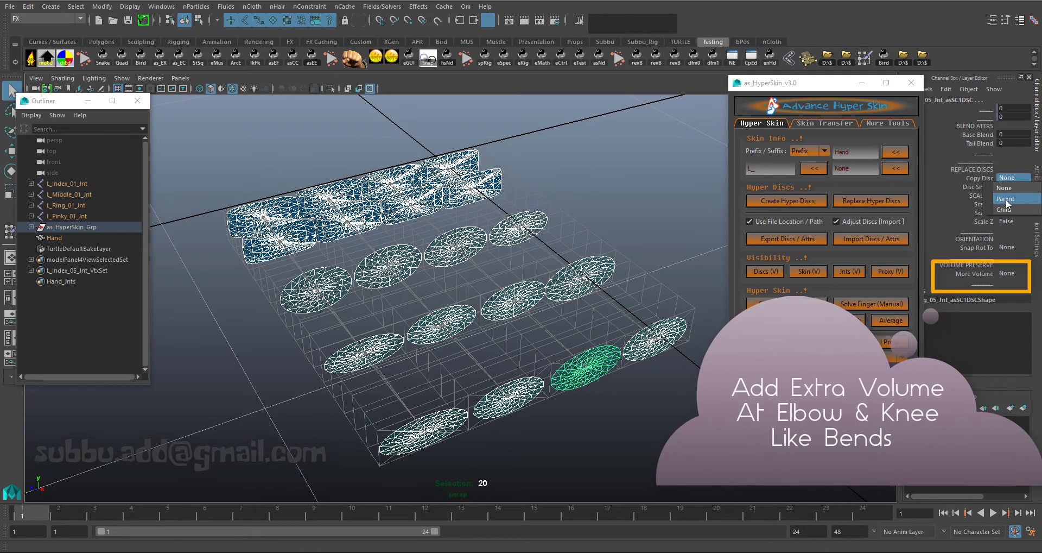
click(220, 145)
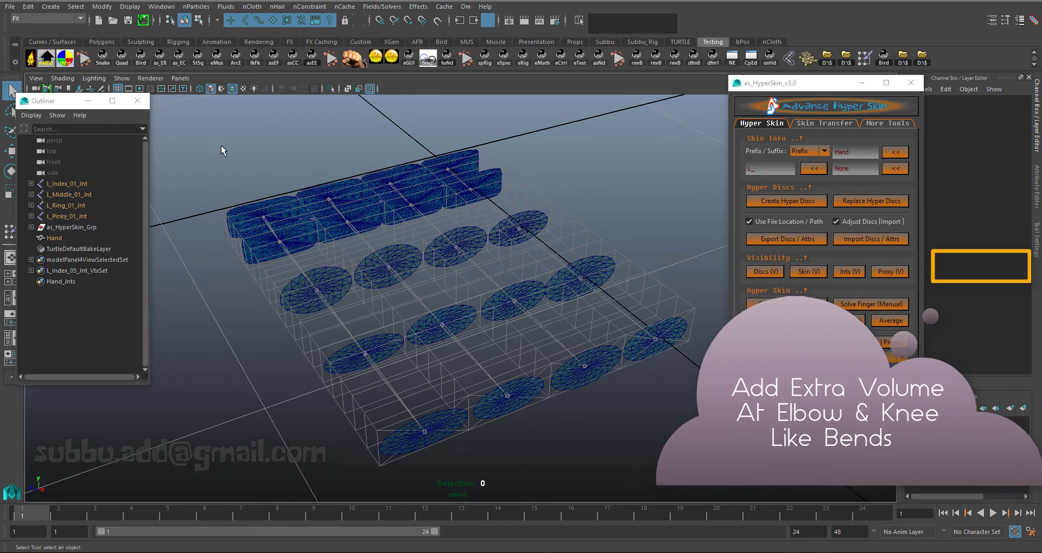
key(ctrl+z)
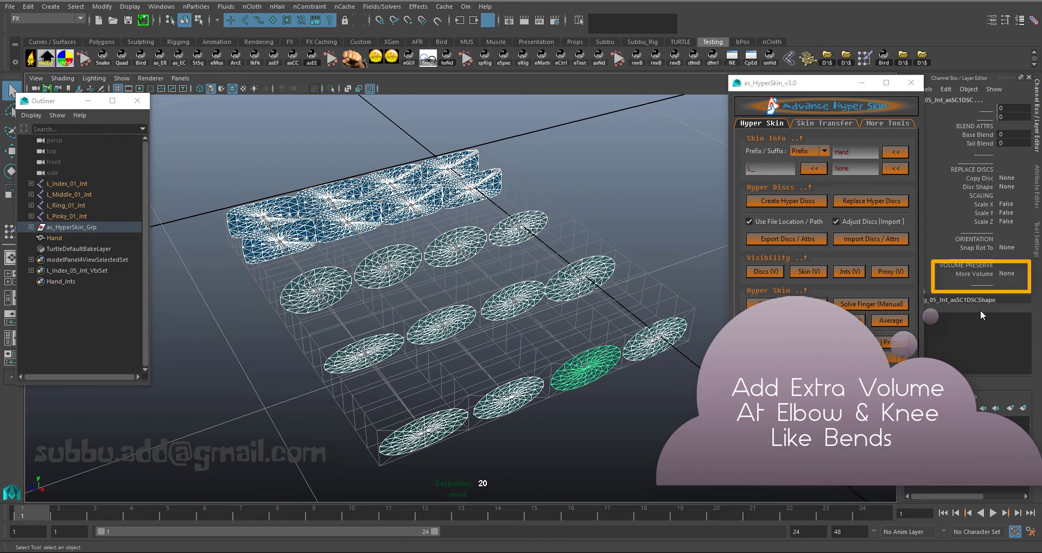
- Set More Volume to BothEnds on all the selected hyper discs and clear the selection
click(1011, 273)
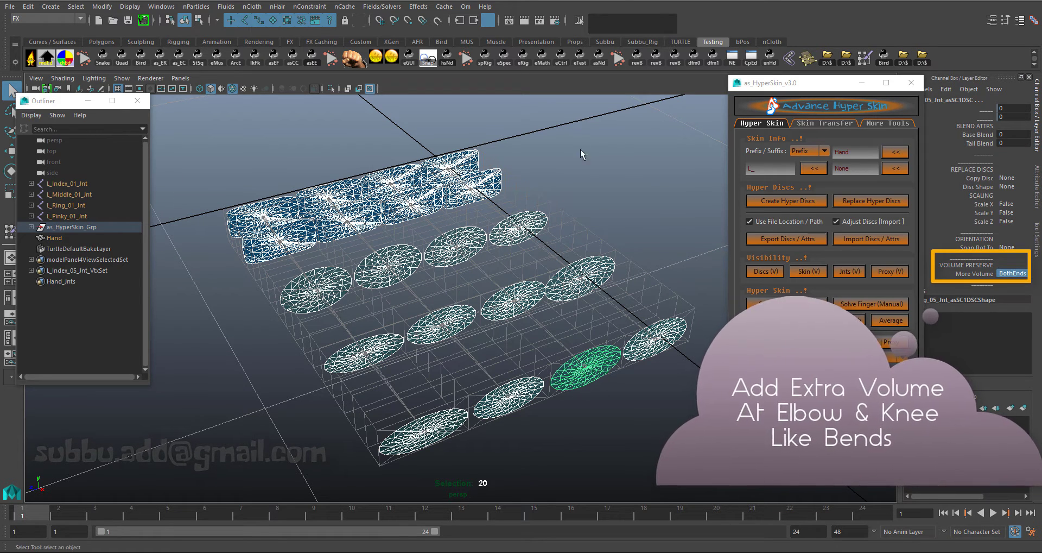
click(562, 119)
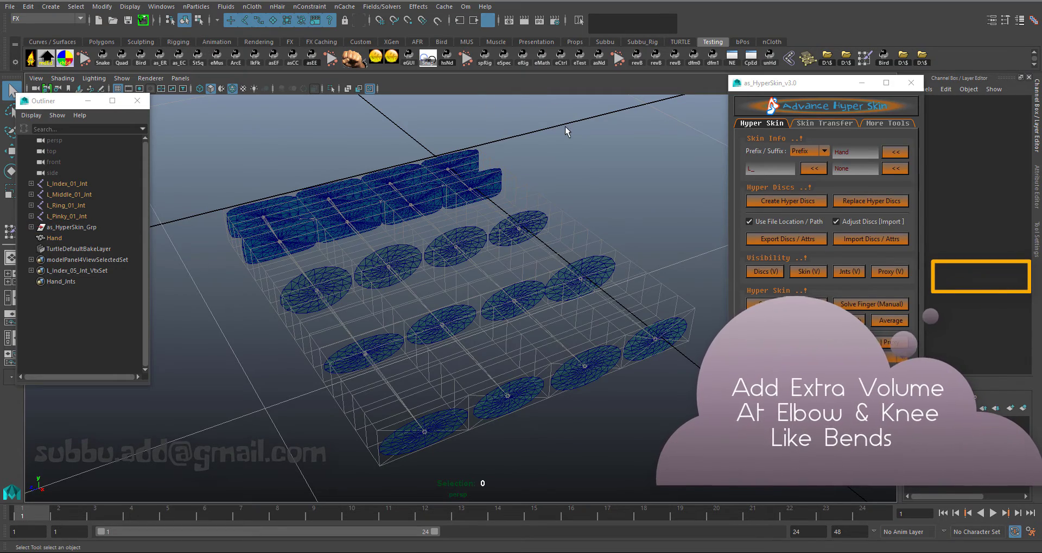
alt+drag(565, 126, 575, 147)
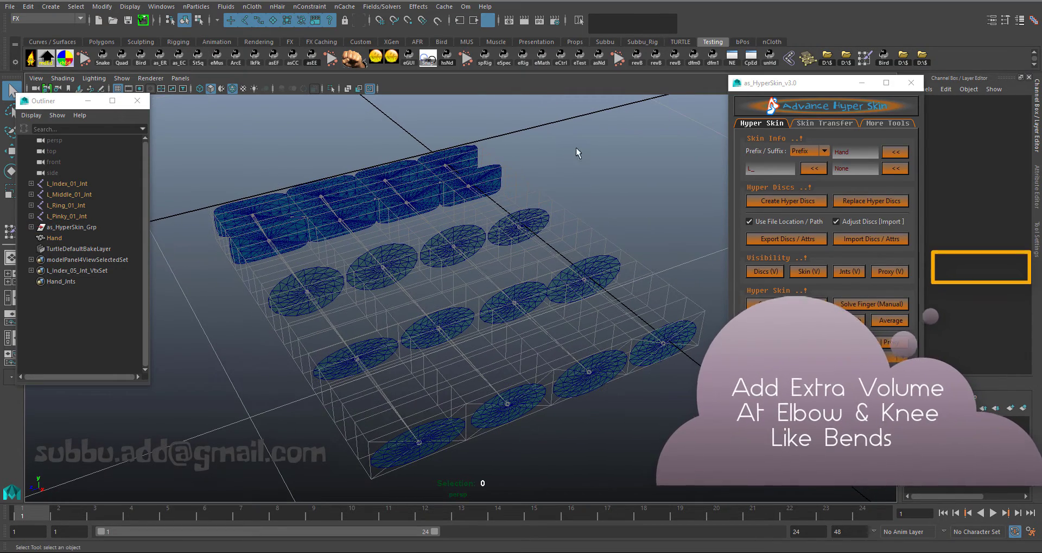
- Restore the skin and joints to normal display and toggle the display state of the hyper discs
click(809, 271)
click(852, 271)
click(582, 182)
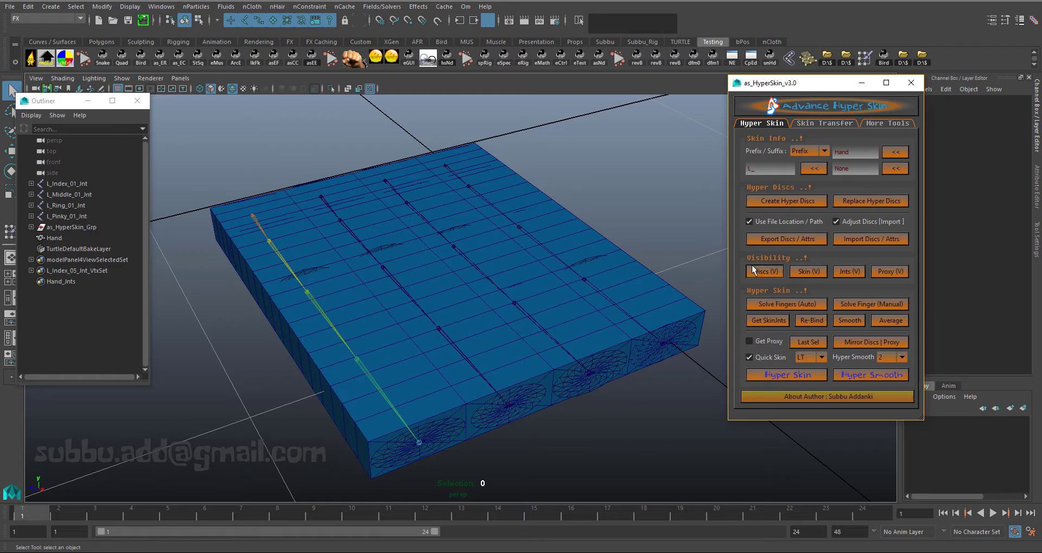
click(761, 270)
click(595, 157)
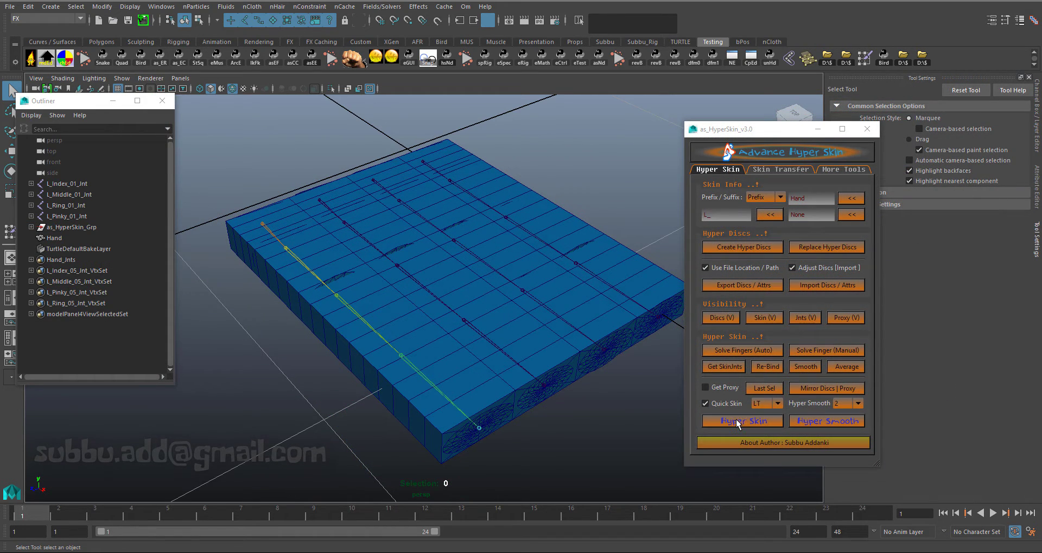
- Set Hyper Smooth to 0 and run Hyper Skin on the Hand mesh, agreeing to proceed
click(844, 402)
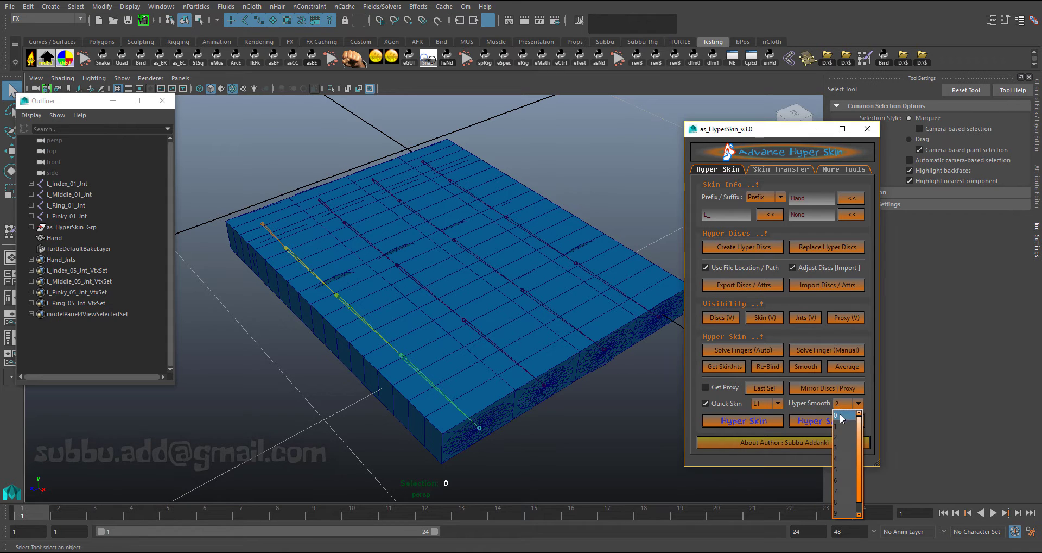
click(839, 412)
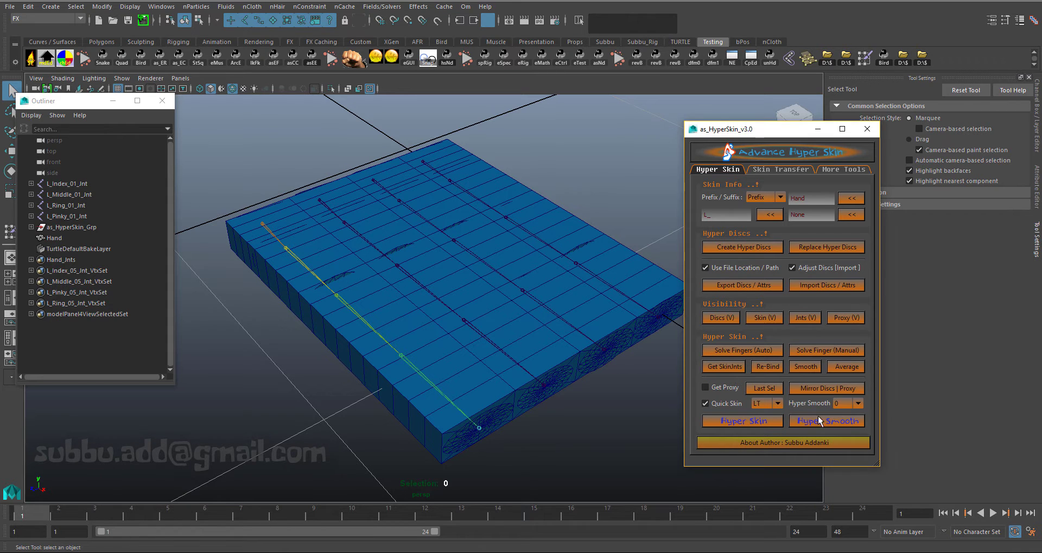
click(737, 422)
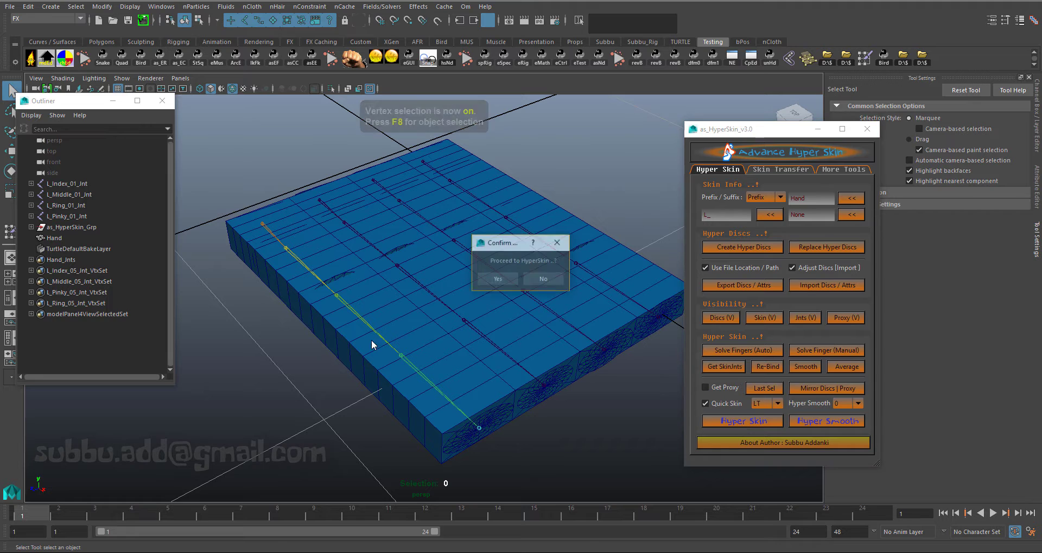
click(498, 279)
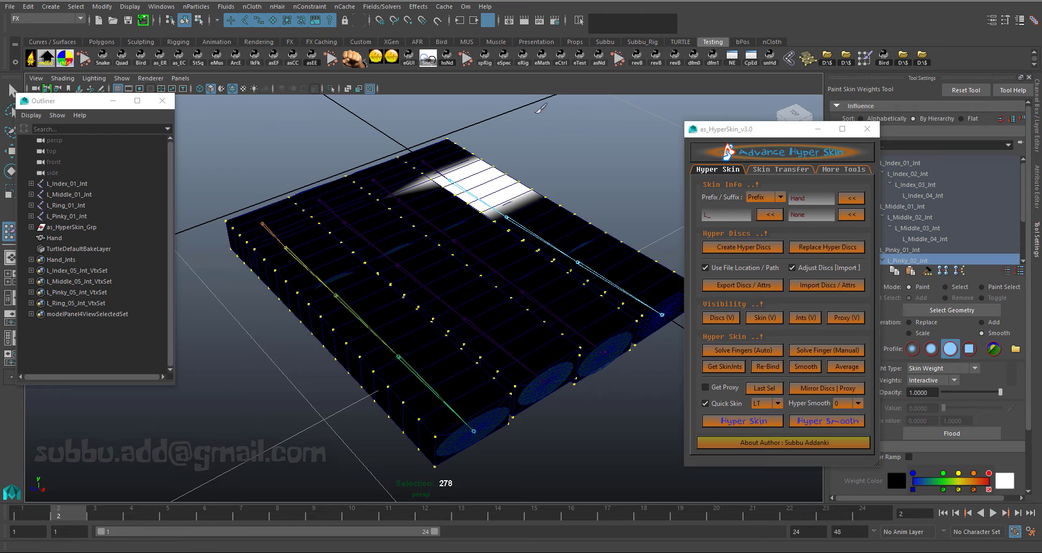
- Leave the Paint Skin Weights tool and scrub through the animation to check how the separated fingers deform
key(q)
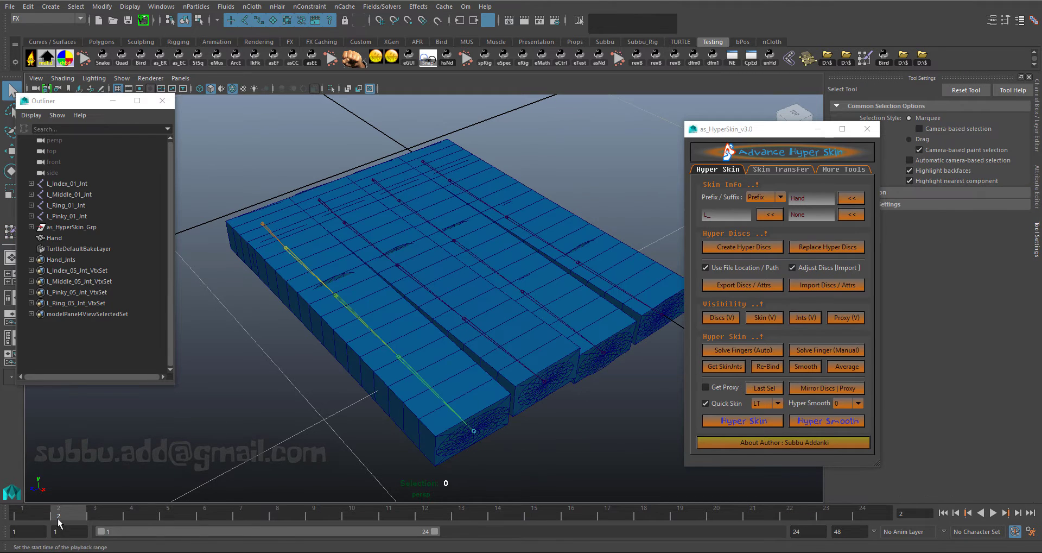
drag(31, 509, 817, 492)
alt+drag(443, 337, 507, 319)
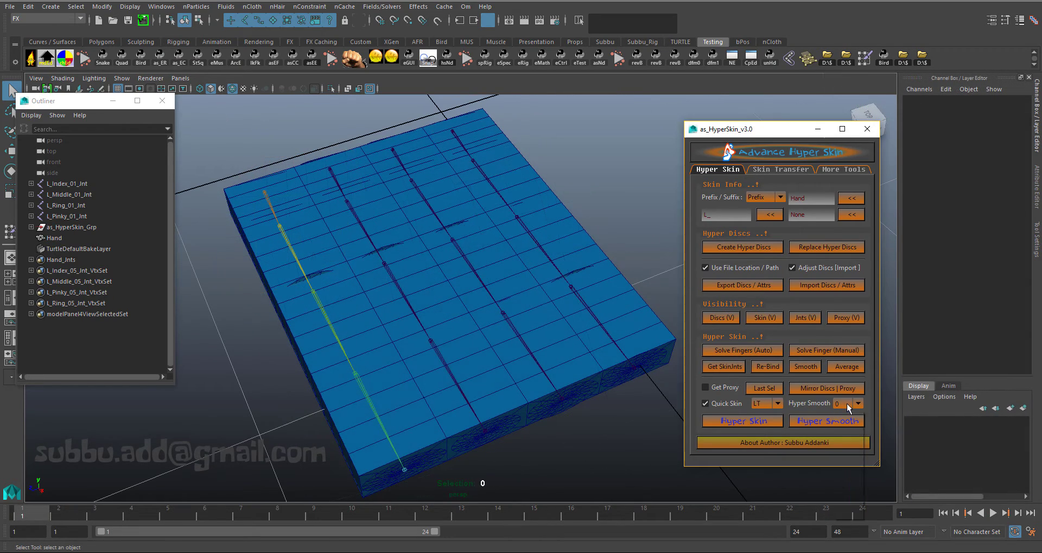
- Set the Hyper Smooth value to 2 and run Hyper Smooth on the Hand mesh, answering the vertex-selection confirmation
click(846, 403)
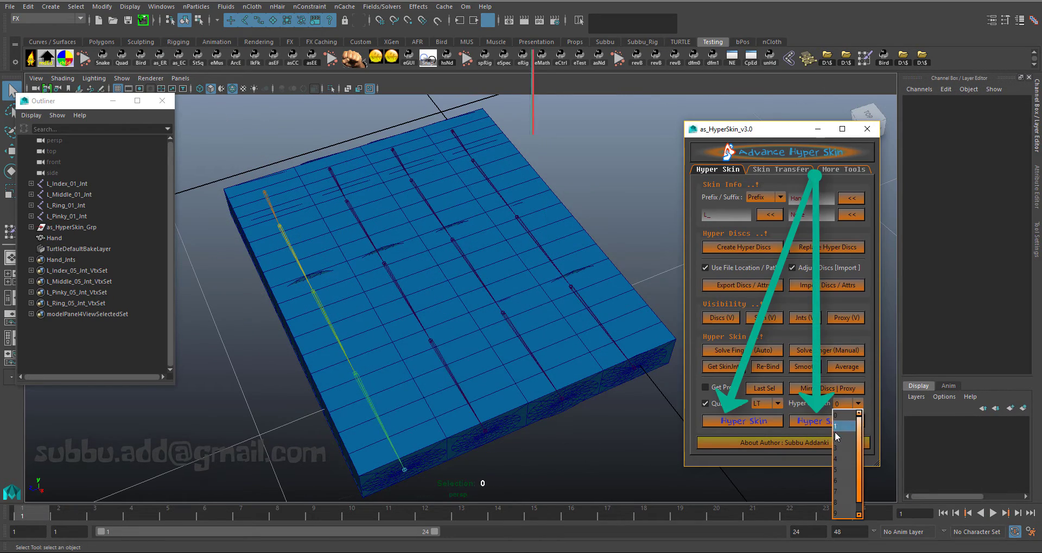
click(835, 433)
click(815, 421)
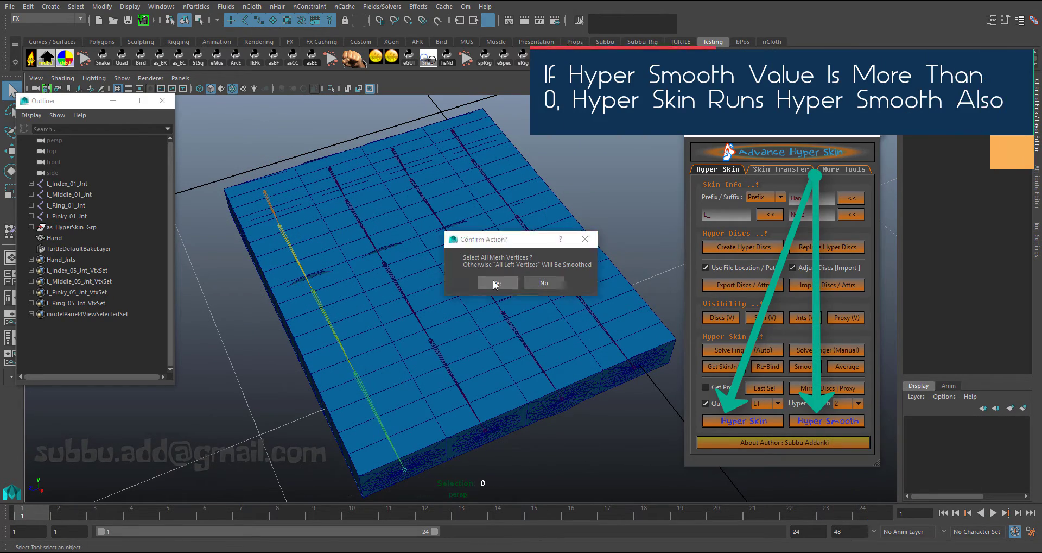
click(527, 280)
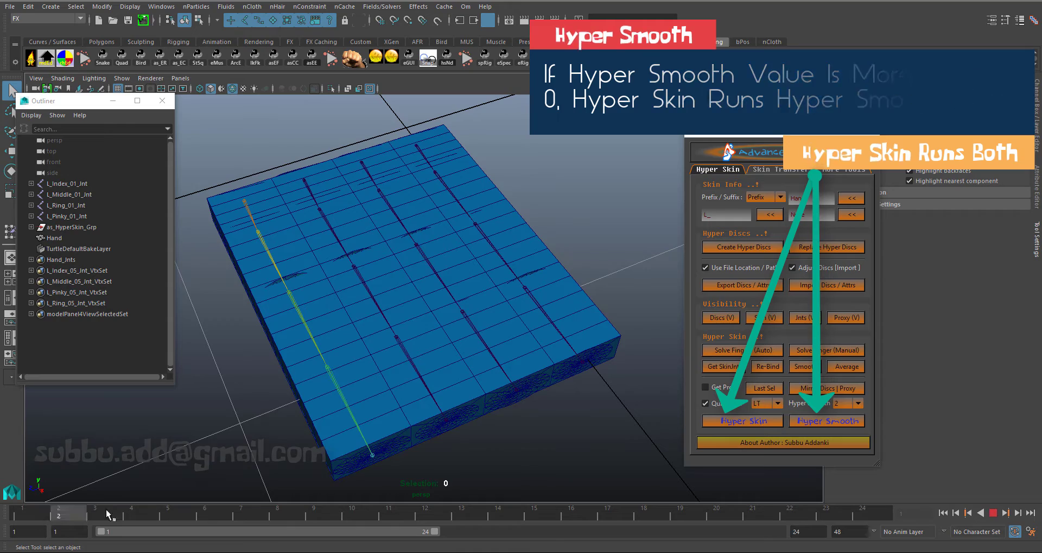
- Play the animation, stop it, and scrub to frame 24 to inspect the smoothed finger bends from several angles
key(alt+v)
key(alt+v)
alt+drag(613, 201, 472, 240)
alt+right_drag(472, 240, 476, 238)
alt+middle_drag(477, 238, 445, 266)
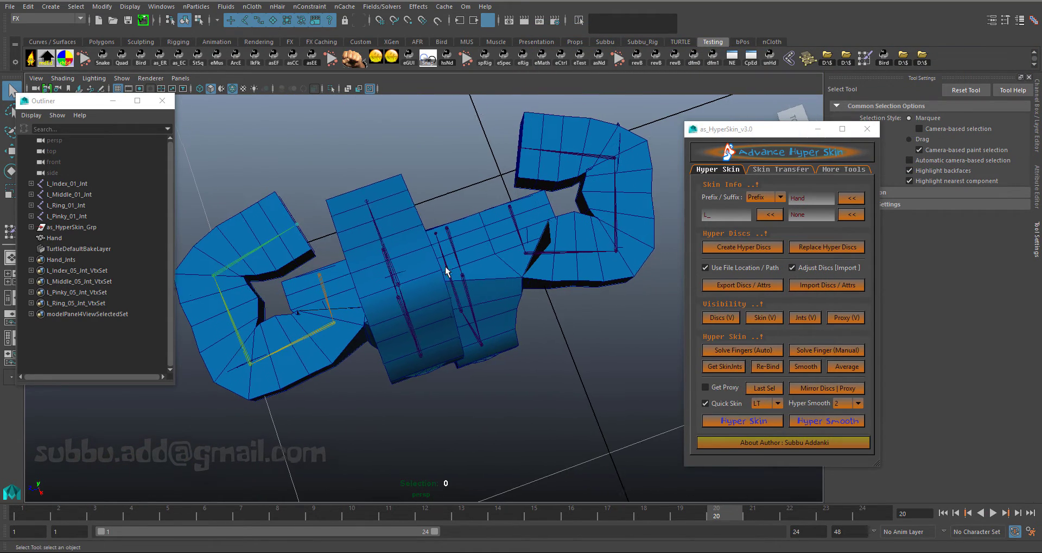
drag(728, 513, 879, 510)
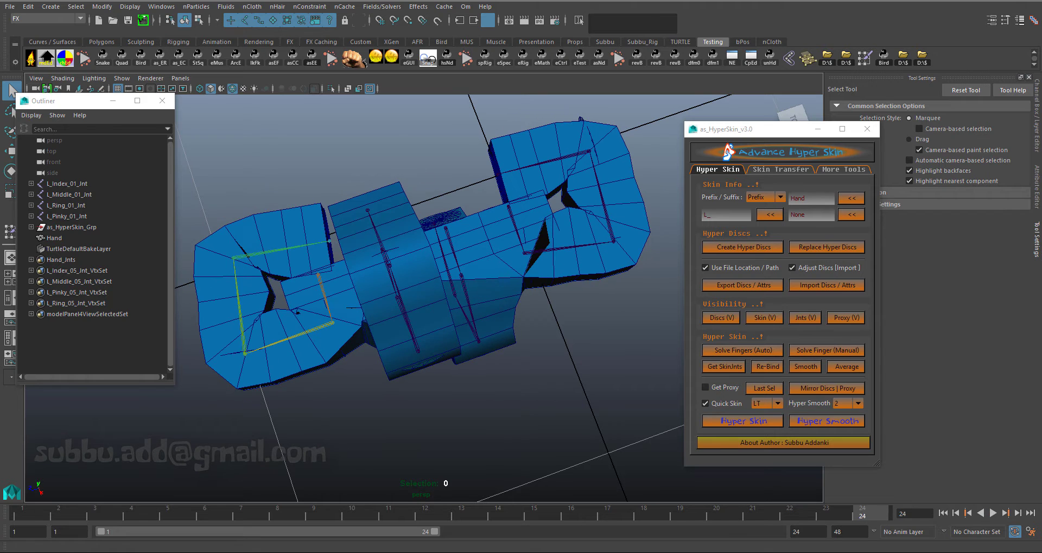
alt+middle_drag(403, 197, 450, 175)
alt+drag(451, 174, 447, 155)
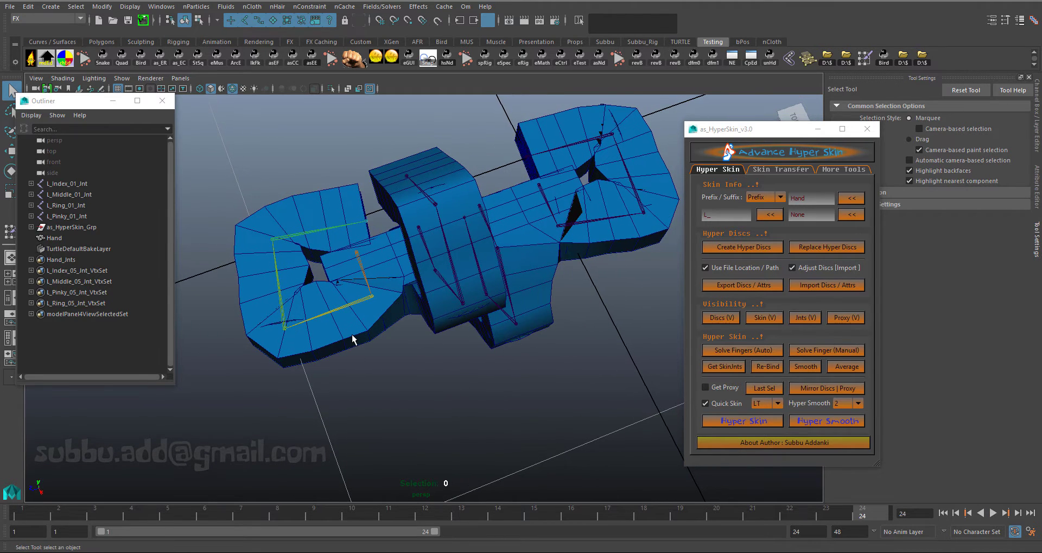
- Turn on the smooth mesh preview for the Hand mesh, deselect it, and examine the curled fingers
click(351, 334)
key(3)
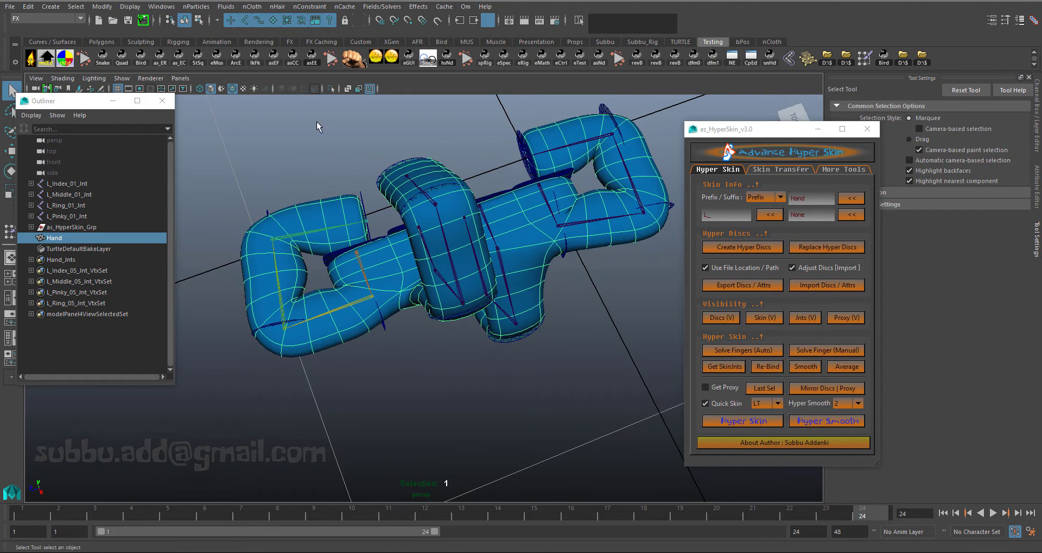
click(372, 161)
alt+drag(371, 161, 412, 188)
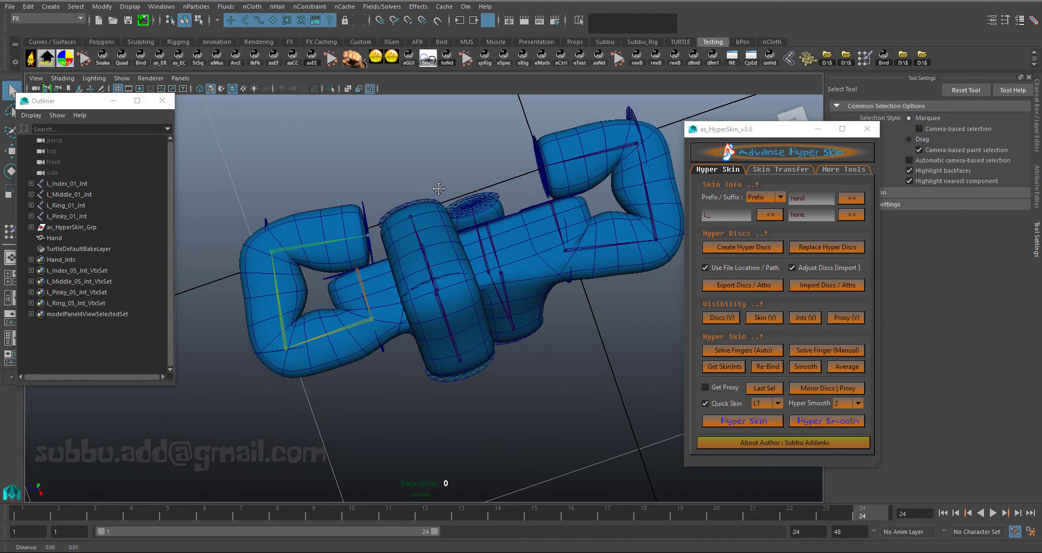
alt+middle_drag(446, 188, 427, 184)
- Select the disc at the pinky's tip, check its More Volume attribute in the Channel Box, and deselect it
click(612, 101)
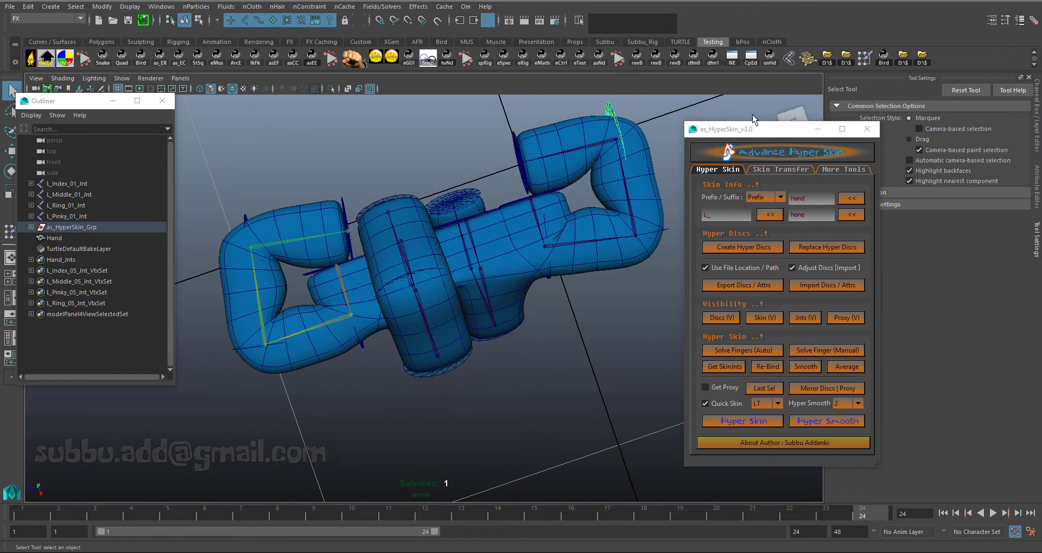
click(1037, 121)
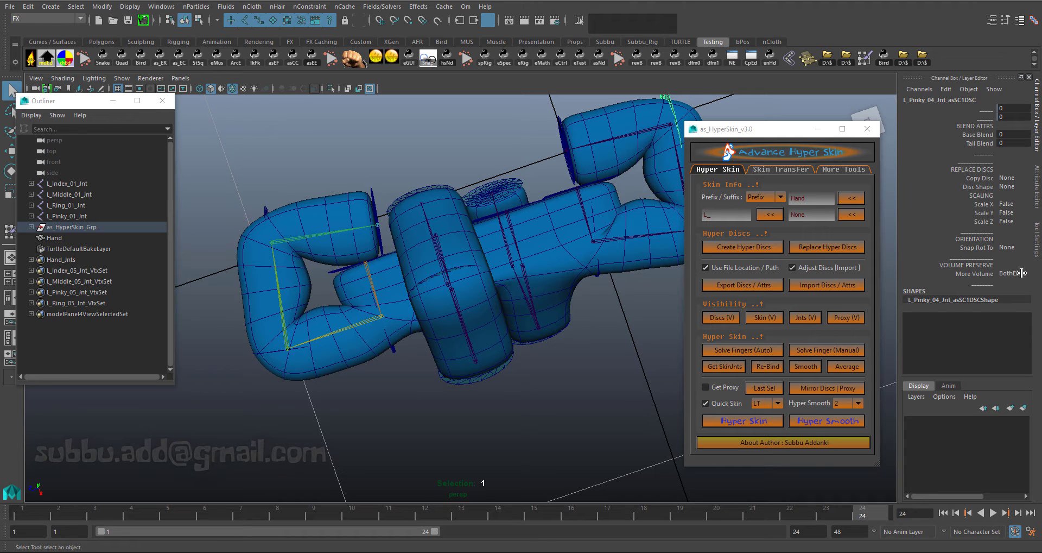
click(618, 308)
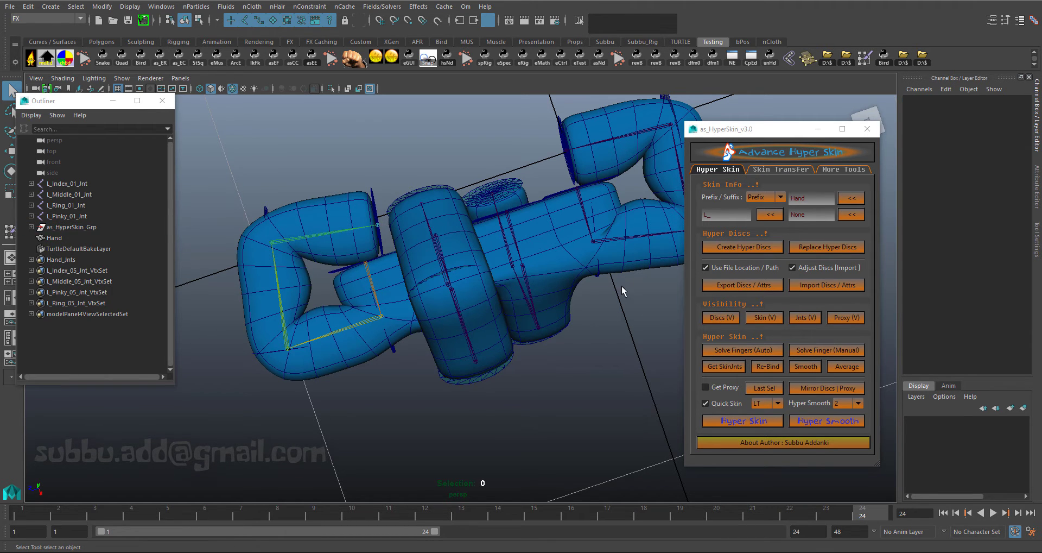
- Compare the Hand mesh's finger bends with Extra Volume off and on, leave the attribute at False, and deselect the mesh
alt+drag(621, 285, 610, 268)
click(610, 265)
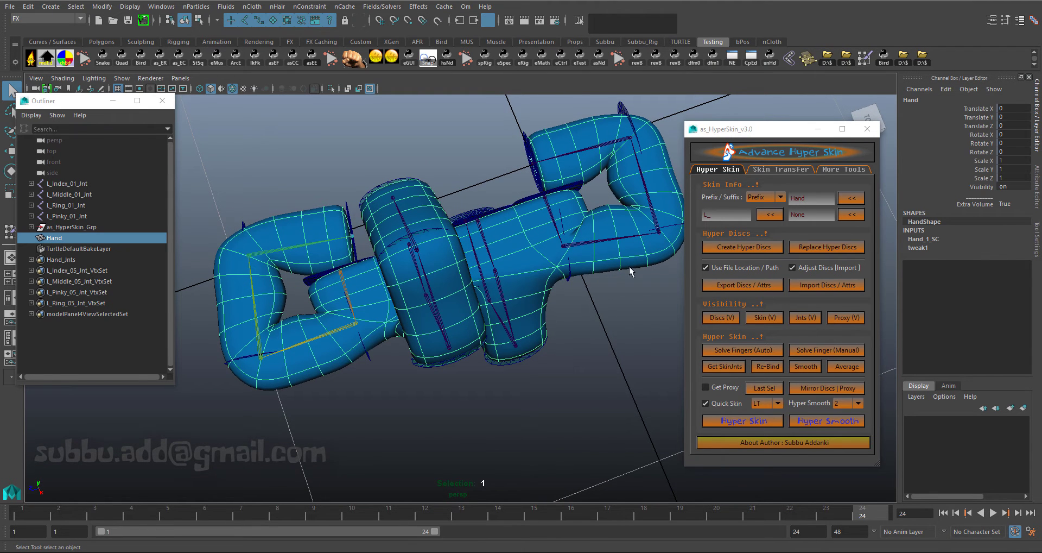
click(1005, 203)
click(1010, 215)
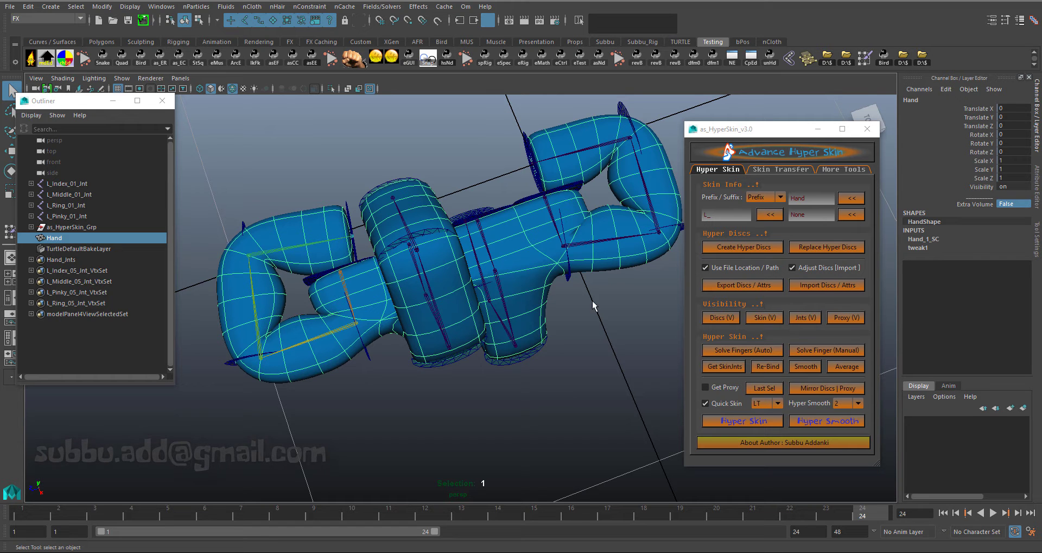
click(1006, 203)
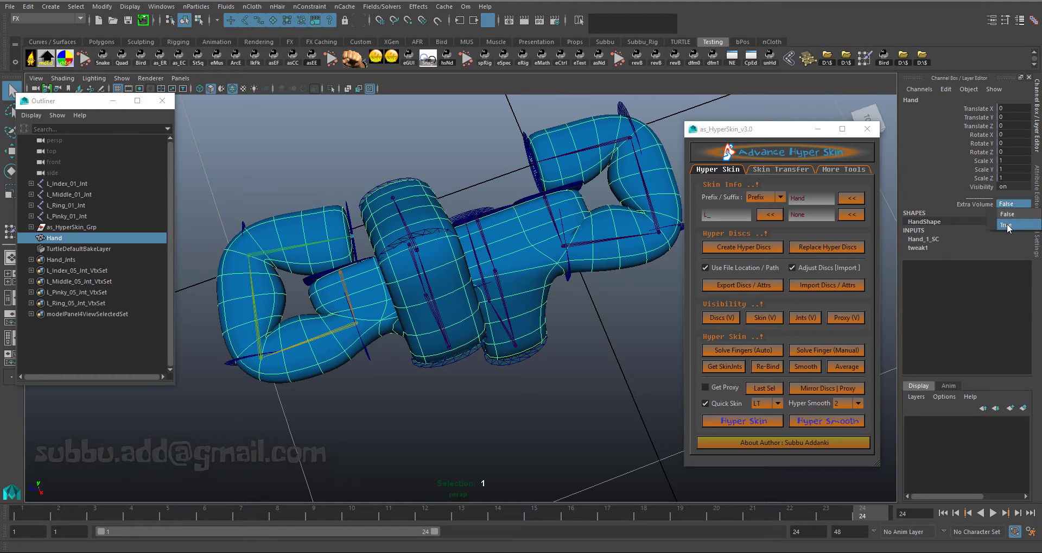
click(1007, 223)
alt+drag(406, 373, 678, 249)
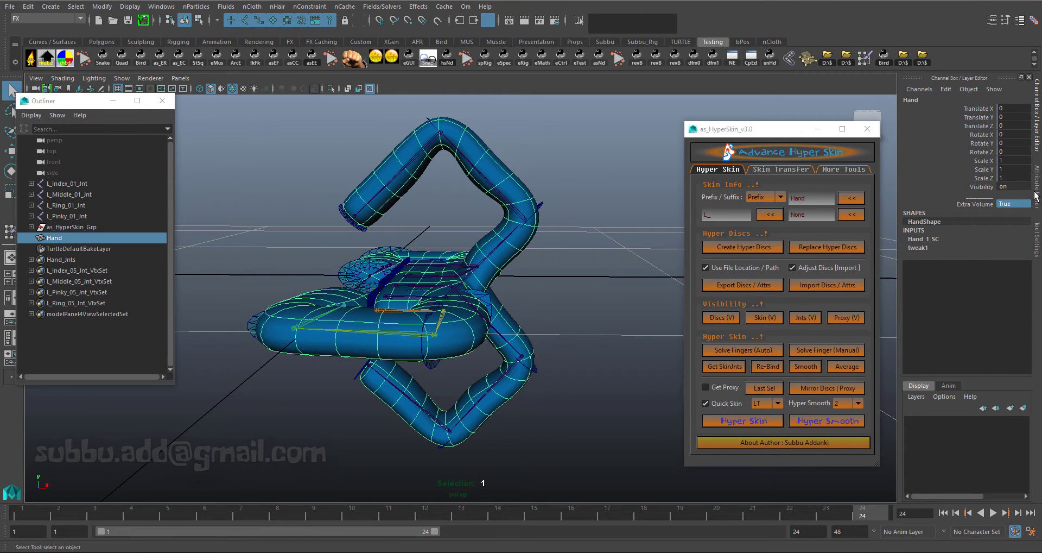
click(1012, 203)
click(1013, 215)
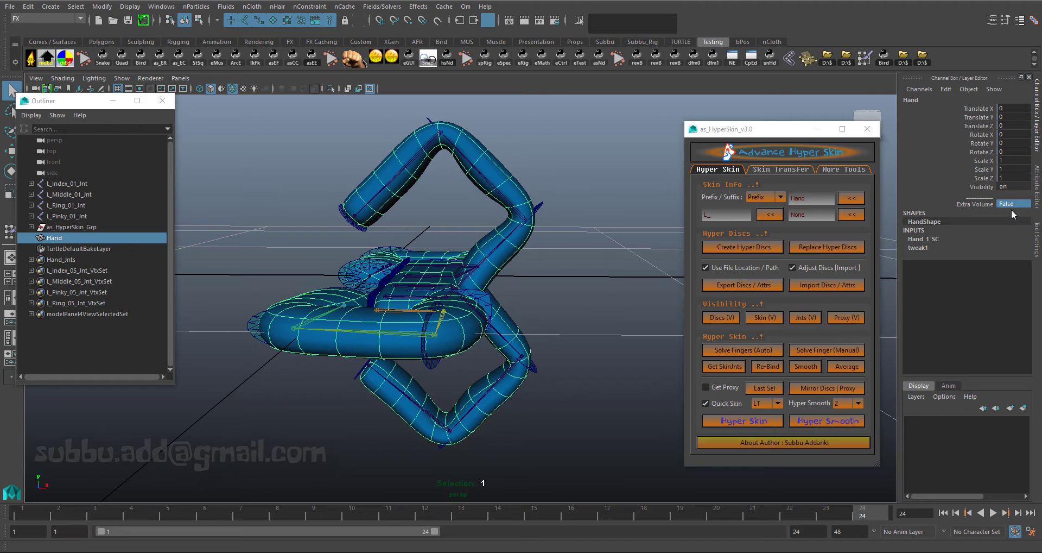
click(622, 317)
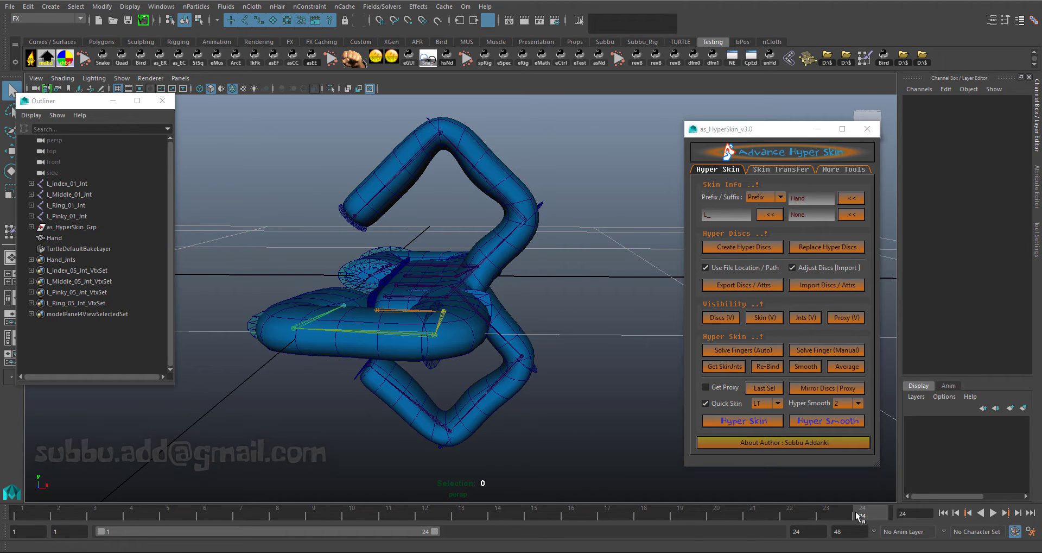
- Scrub the animation to frame 22 and set the Hand mesh's Extra Volume attribute to True
mouse_move(863, 515)
mouse_down()
mouse_move(353, 517)
mouse_move(851, 523)
mouse_up()
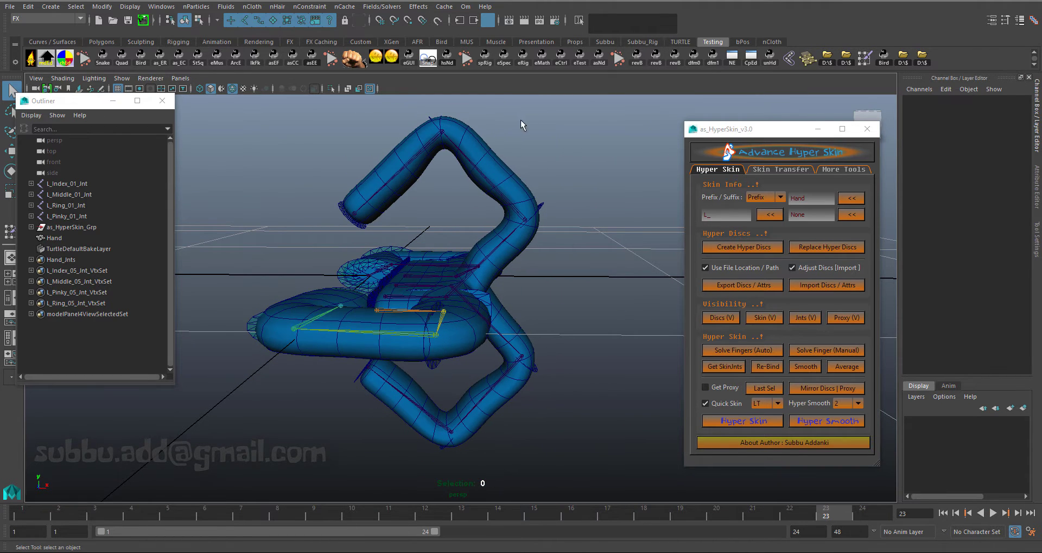
click(491, 176)
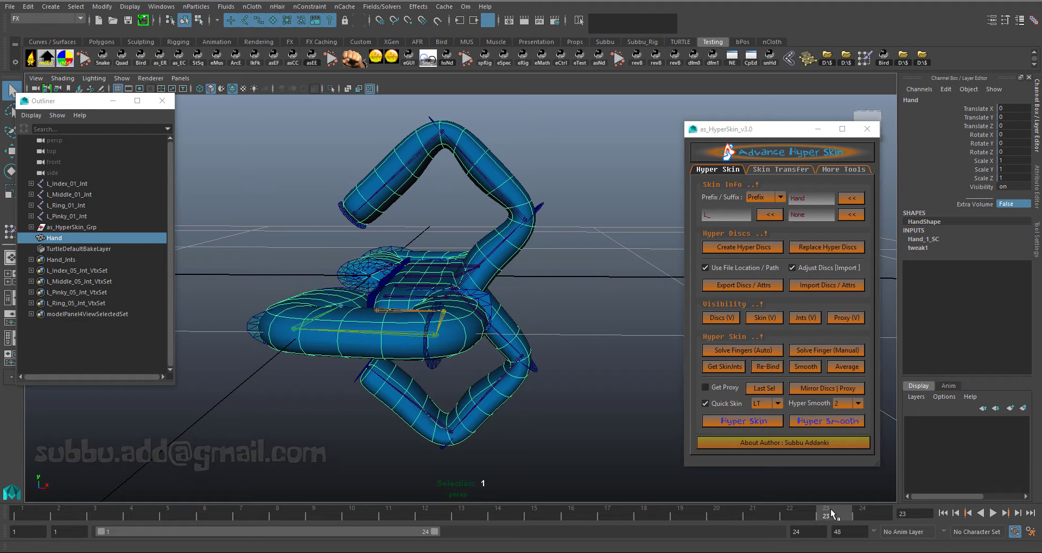
drag(833, 513, 790, 513)
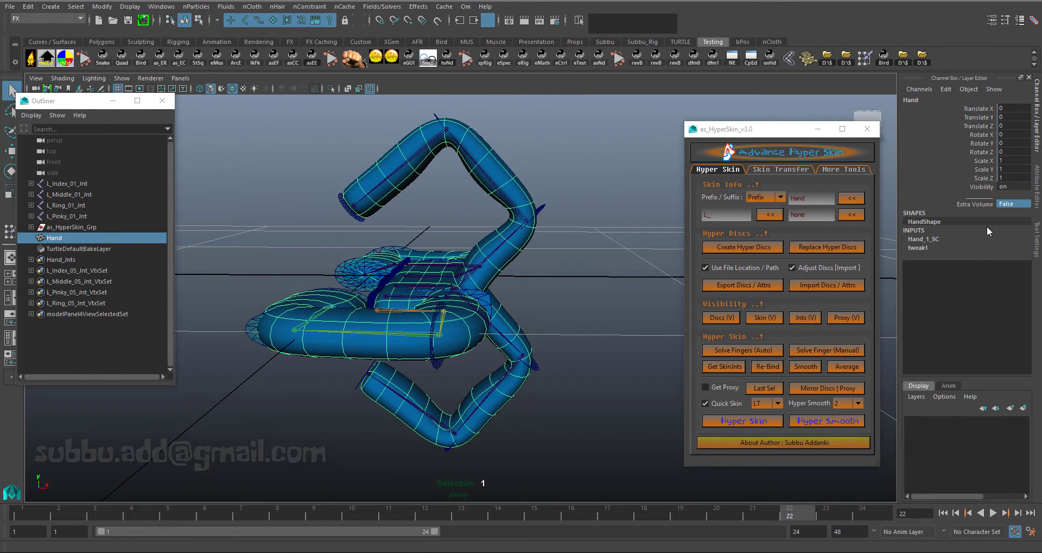
click(1007, 204)
click(999, 224)
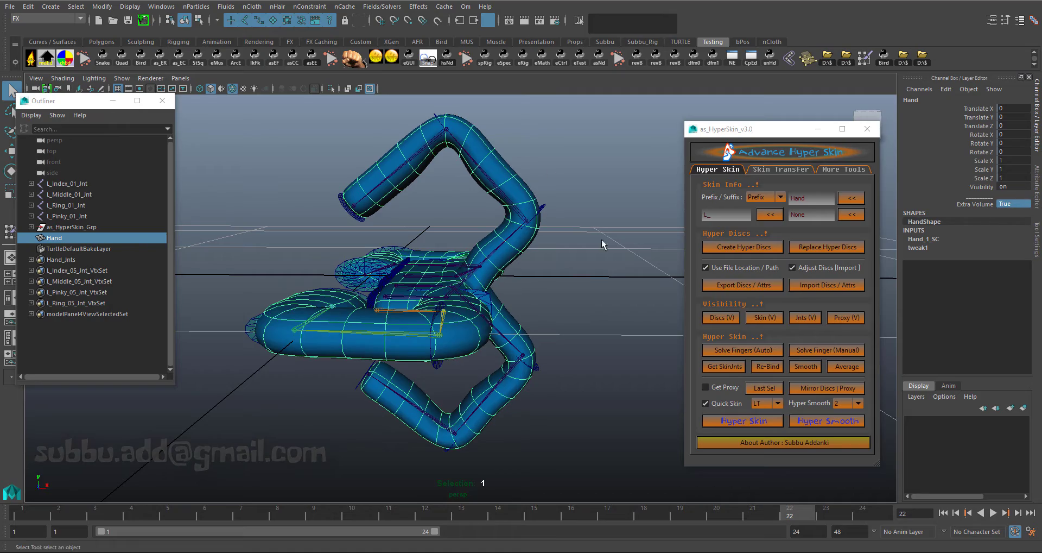
- Focus closely on one curled finger and compare its bends with Extra Volume at False and back at True
alt+drag(600, 239, 523, 304)
alt+right_drag(523, 305, 805, 259)
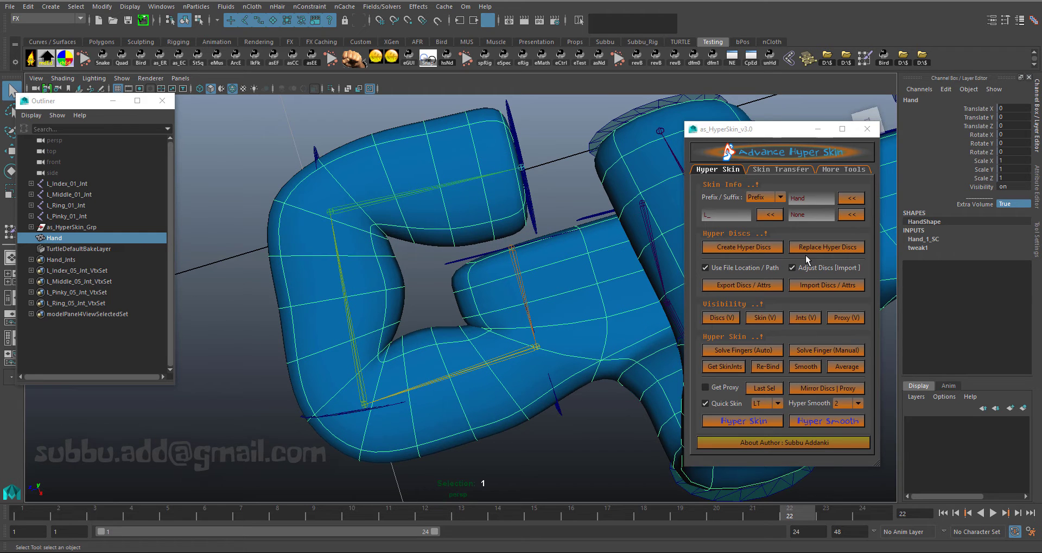
click(1004, 207)
click(1008, 213)
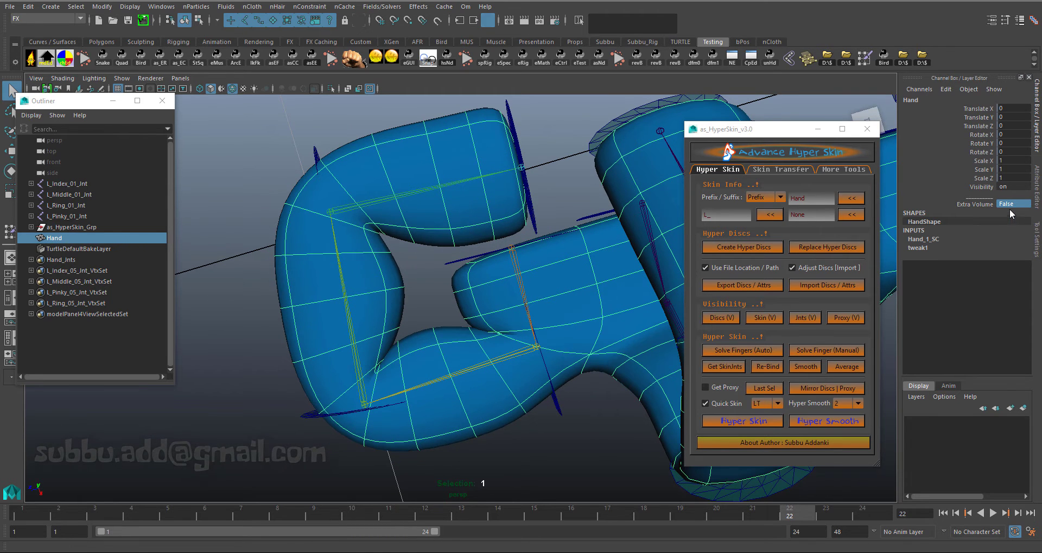
click(1009, 204)
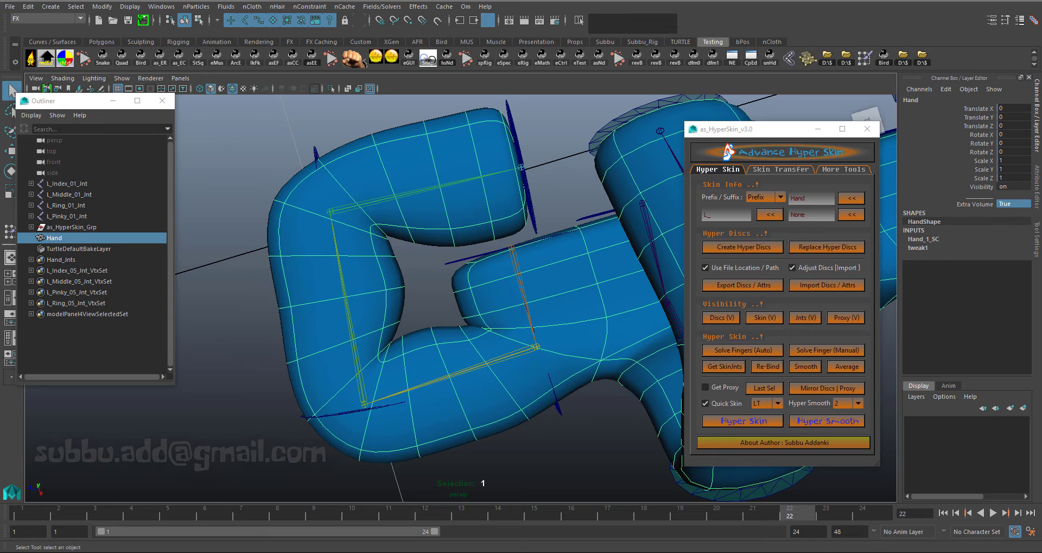
- Scrub to frame 18 and compare the finger bends with Extra Volume at False, returning the attribute to True
drag(824, 516, 664, 461)
alt+middle_drag(479, 335, 559, 315)
alt+drag(574, 421, 528, 388)
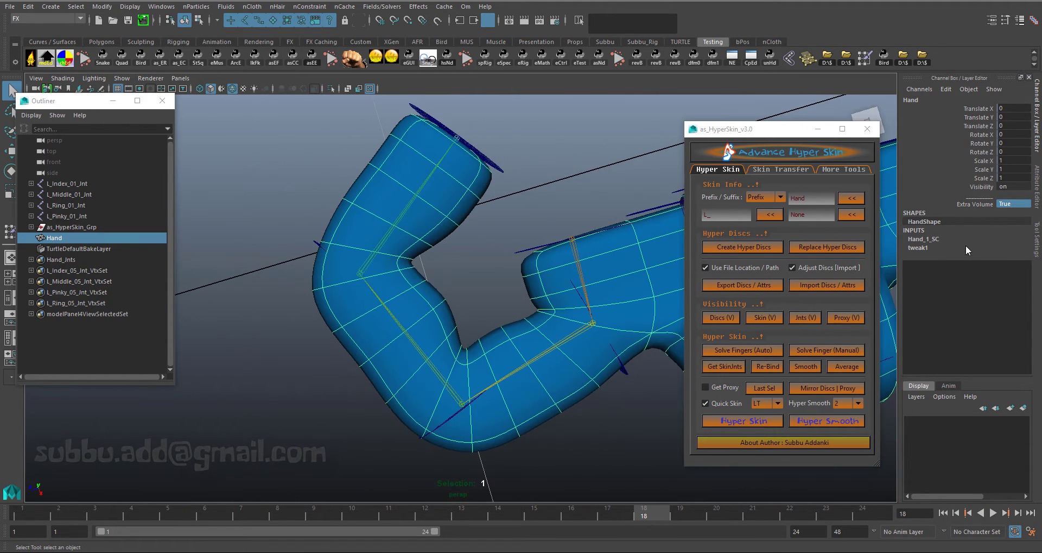
click(1013, 203)
click(1007, 220)
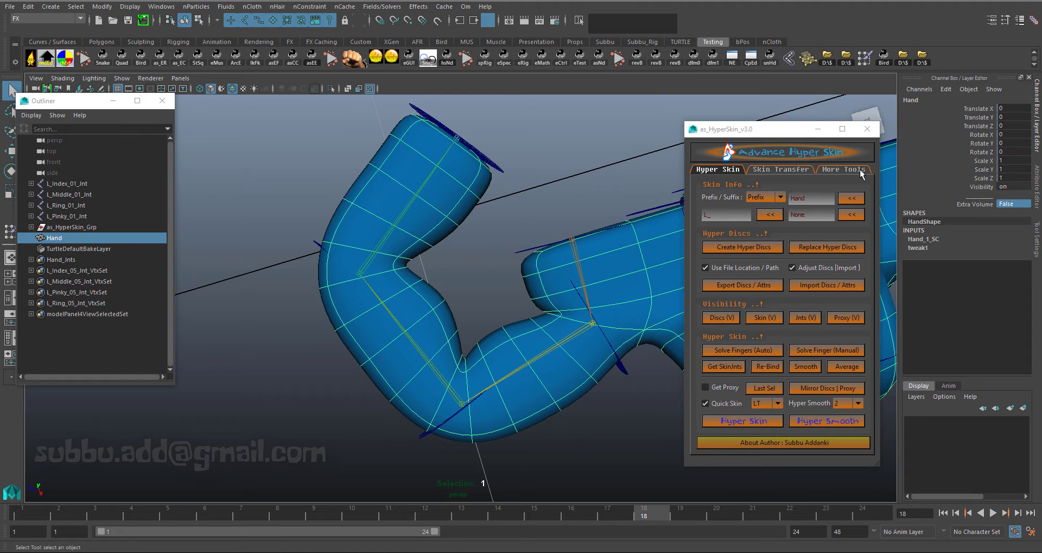
click(1006, 203)
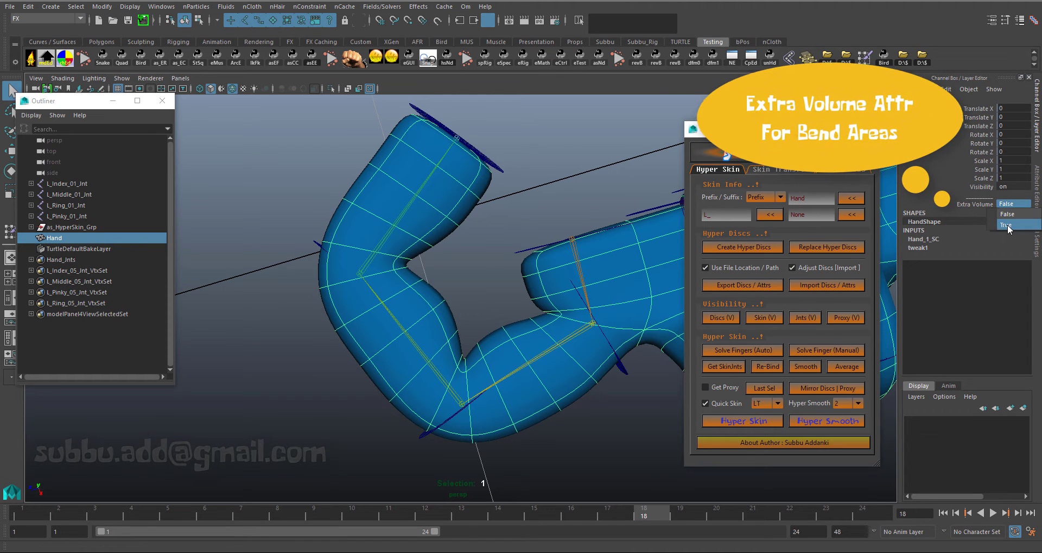
click(1008, 223)
alt+drag(554, 209, 365, 235)
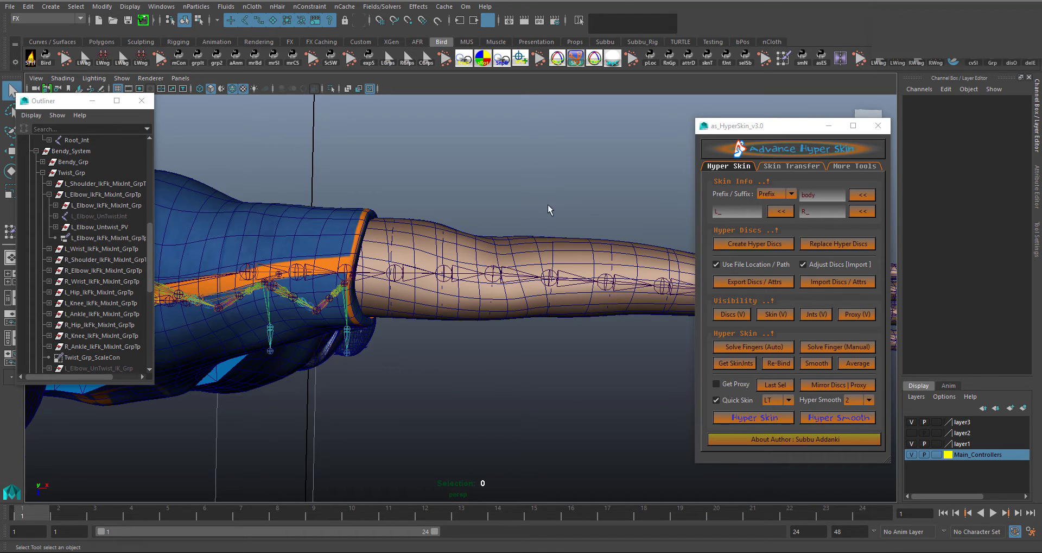
- Make NURBS curves visible in the character scene's viewport and toggle the skin visibility to reveal the arm's hyper discs
click(434, 233)
click(574, 187)
click(122, 78)
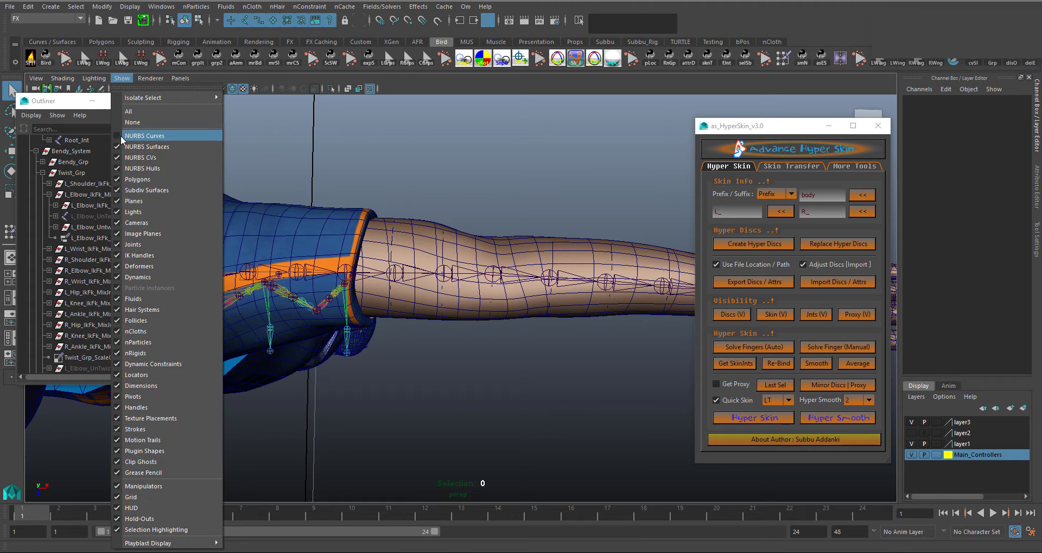
click(136, 137)
click(776, 315)
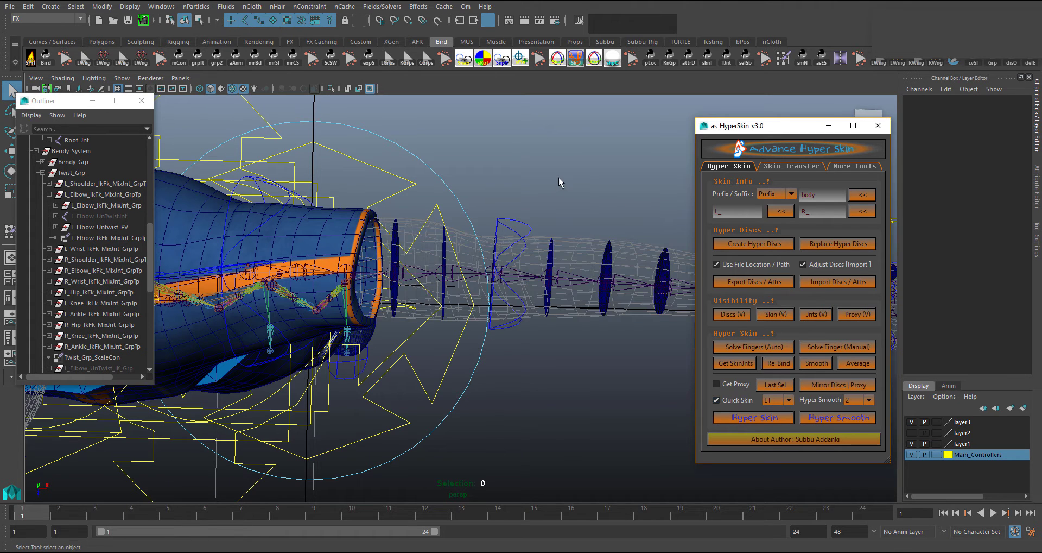
- Examine the Base Blend and Tail Blend attributes of the left elbow disc and the neighbouring L_Shoulder_Bendy04 disc
alt+drag(488, 260, 510, 257)
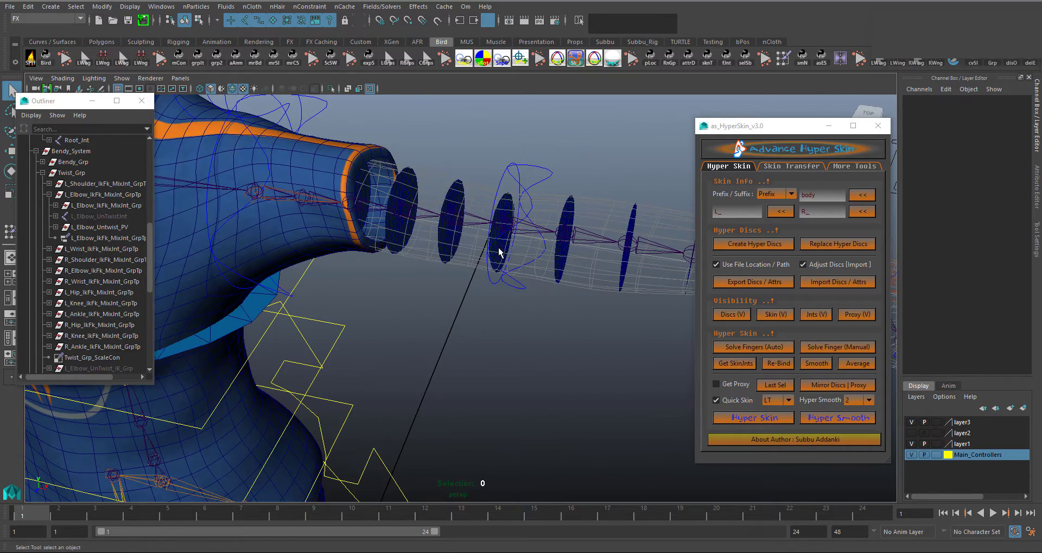
click(505, 256)
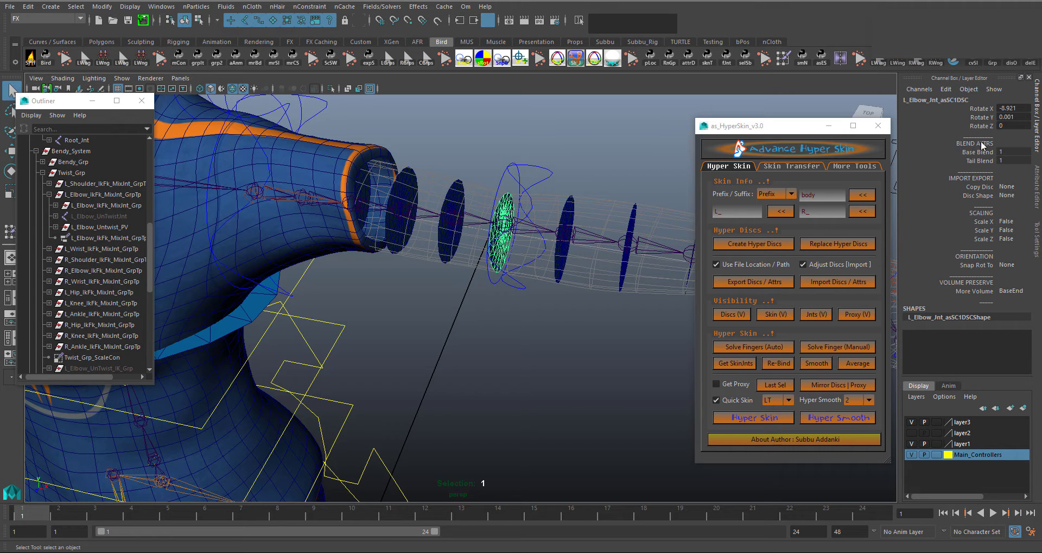
alt+drag(584, 161, 590, 210)
alt+right_drag(560, 209, 553, 225)
alt+middle_drag(553, 225, 547, 263)
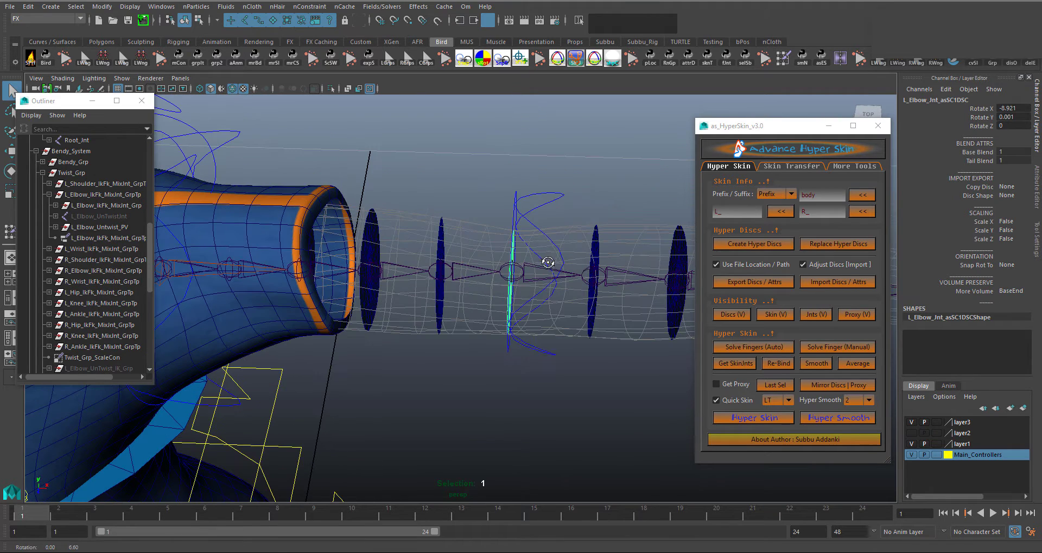
click(555, 178)
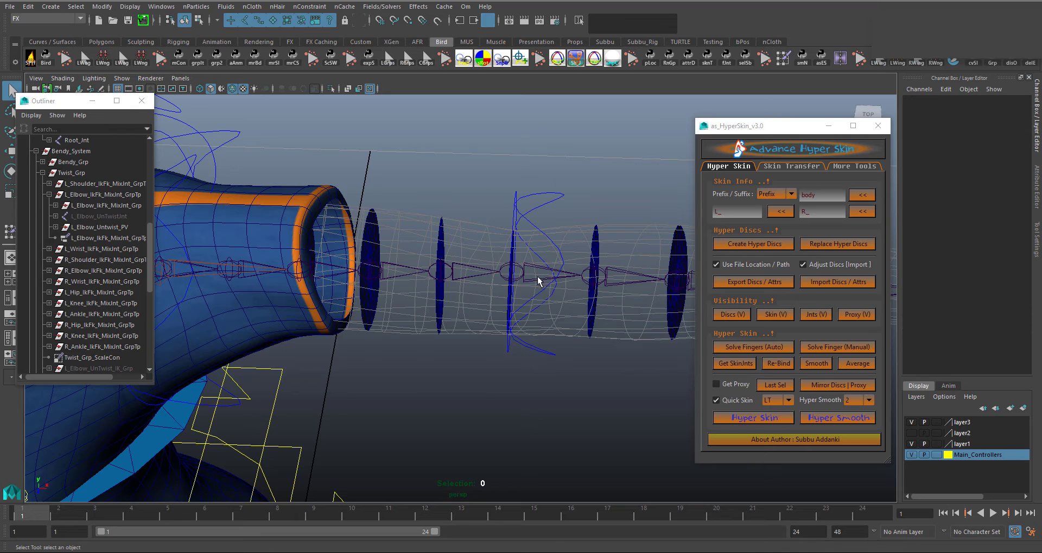
click(514, 251)
mouse_move(514, 252)
alt+mouse_down()
mouse_move(556, 257)
mouse_move(496, 250)
alt+mouse_up()
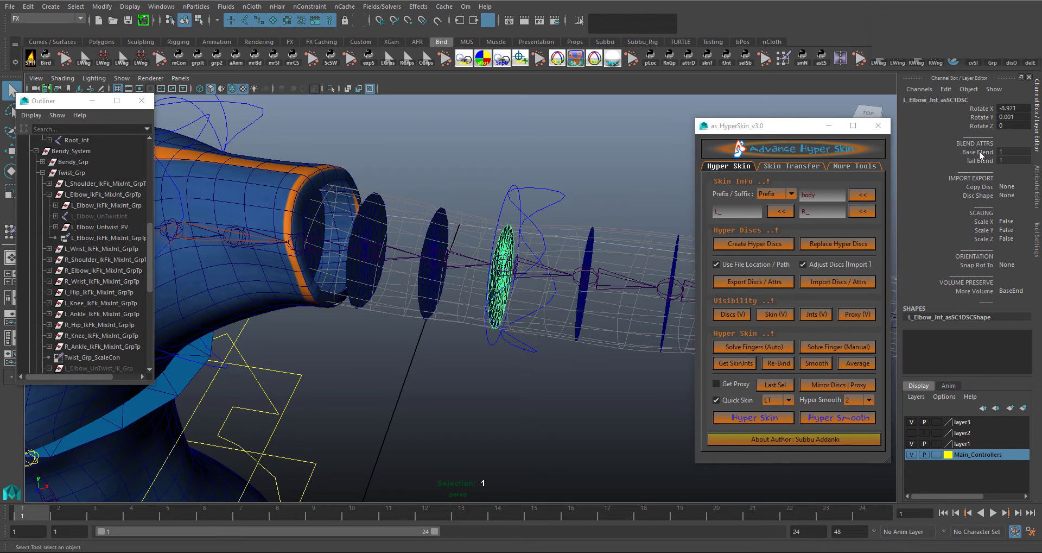
alt+drag(551, 291, 539, 293)
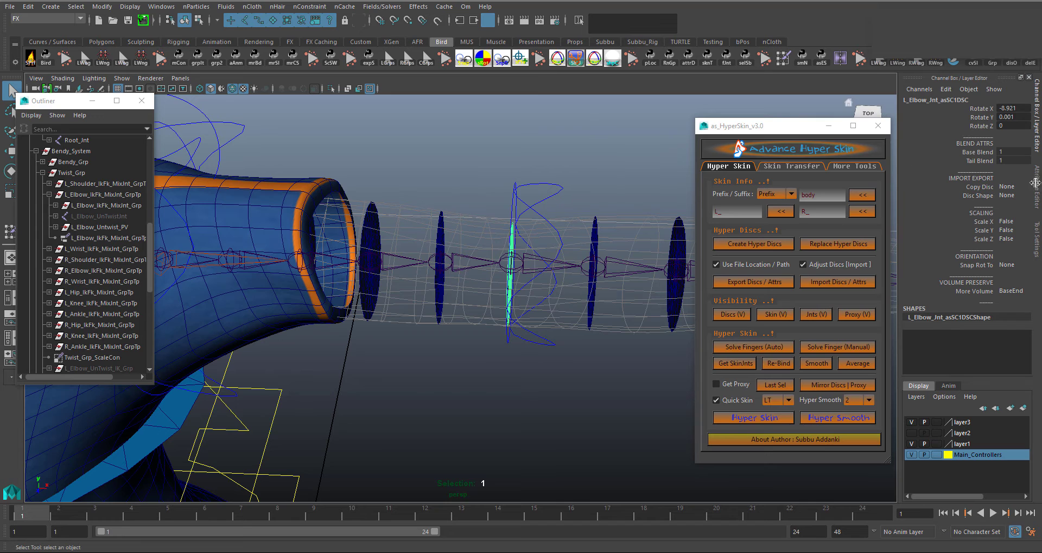
click(439, 233)
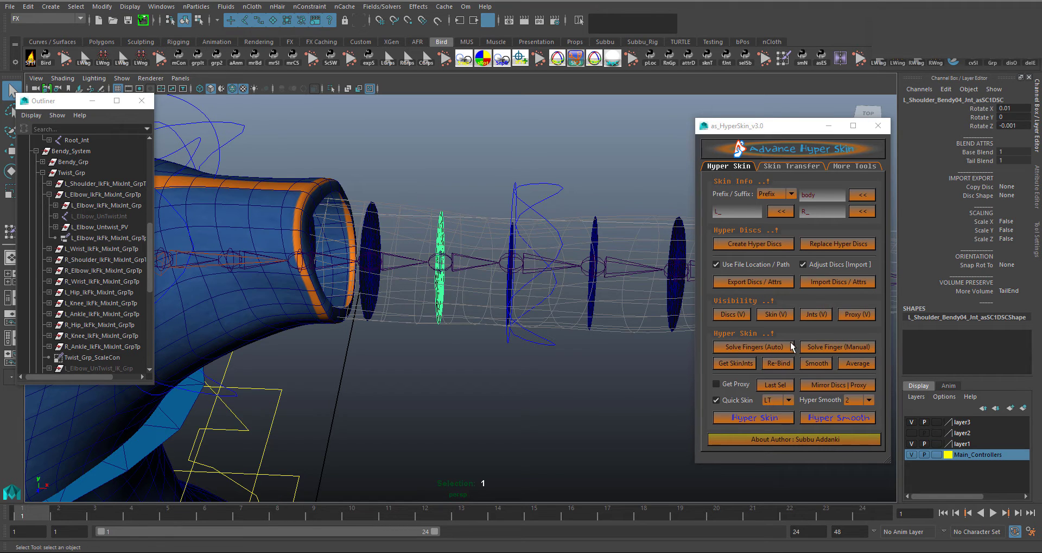
- Restore the solid skin display and rotate L_Elbow_FK_Ctrl to bend the left forearm downward, testing the elbow's volume
click(781, 316)
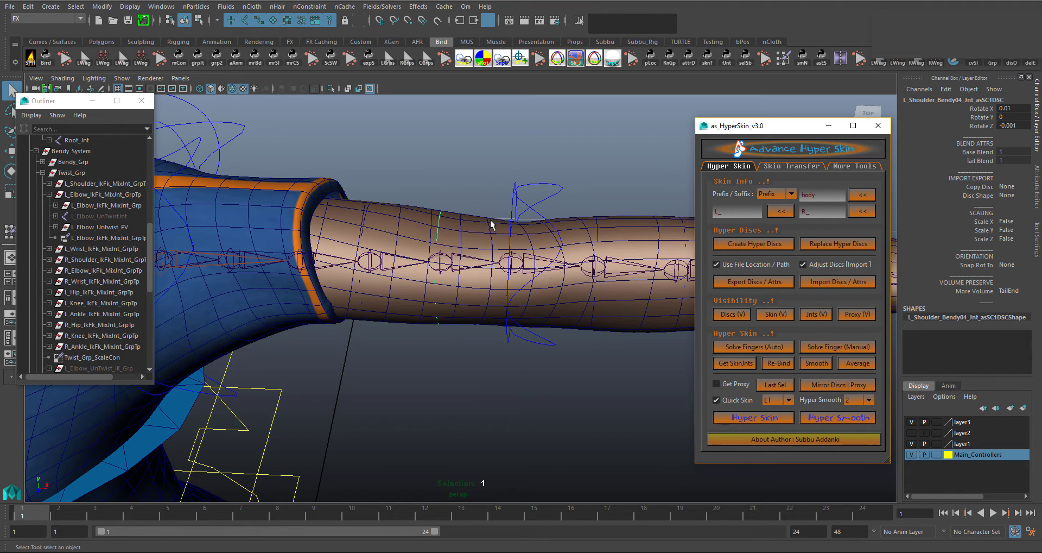
click(521, 198)
key(e)
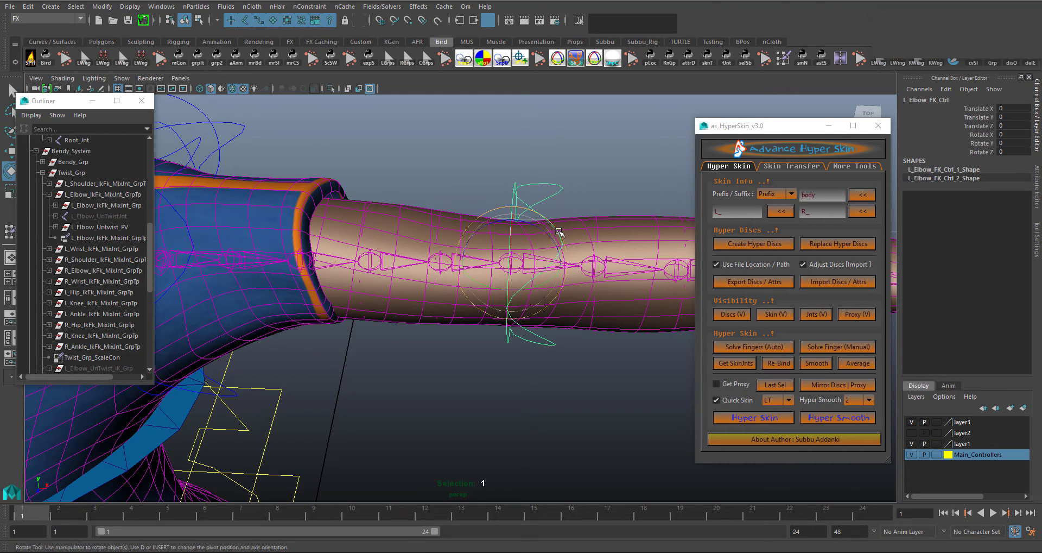
drag(559, 233, 491, 342)
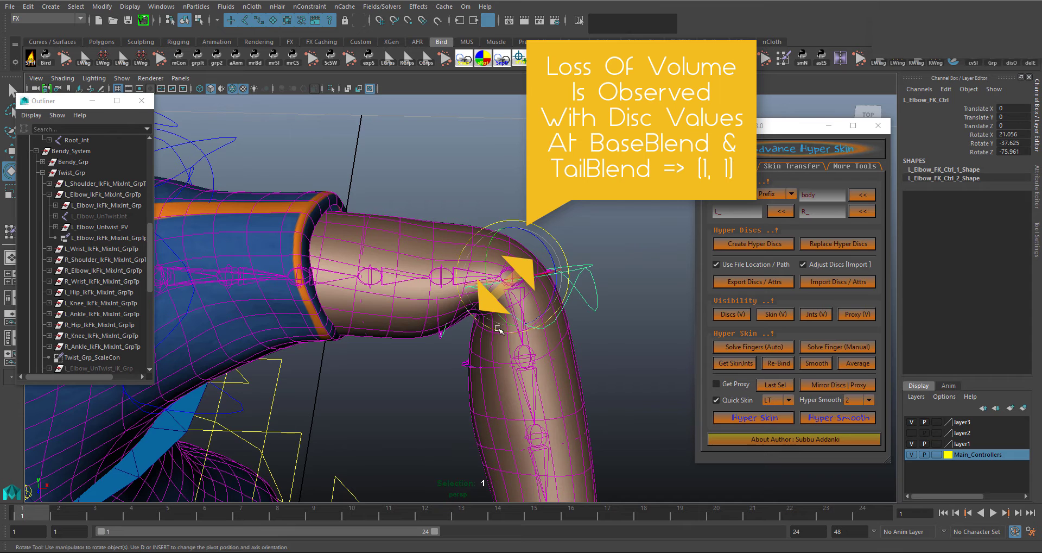
click(604, 265)
- Undo the elbow control's rotation, clear the selection, and toggle the skin visibility to reveal the discs again
key(ctrl+z)
key(ctrl+z)
click(599, 171)
click(776, 314)
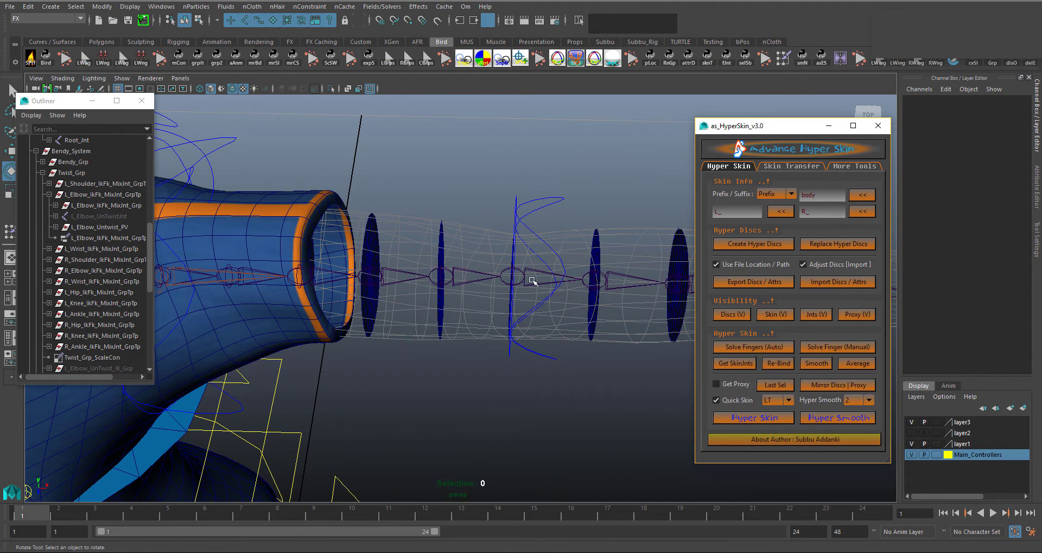
- Set both Base Blend and Tail Blend of the L_Shoulder_Bendy04 disc to 0.5 and deselect it
click(440, 234)
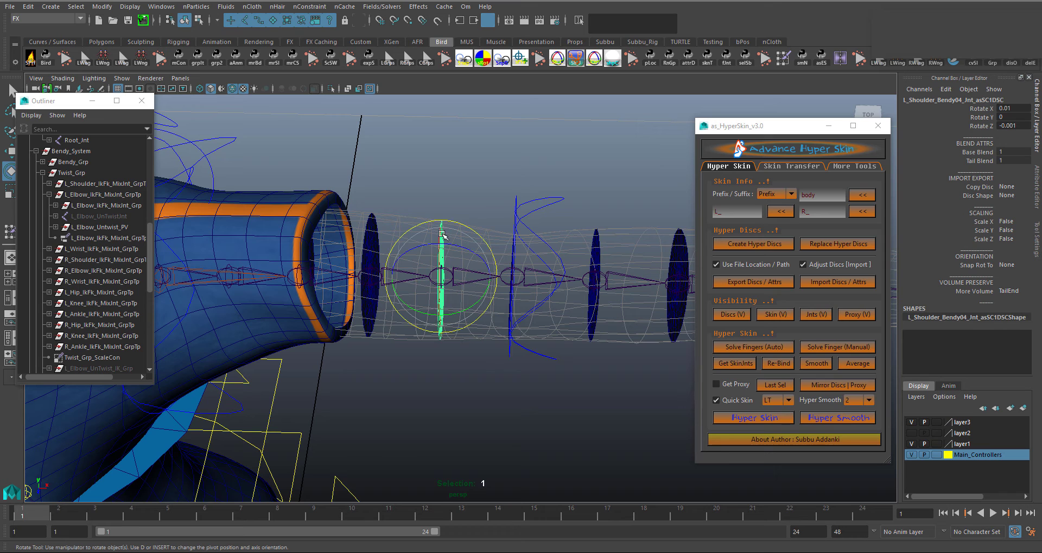
drag(1008, 152, 1008, 158)
click(1011, 160)
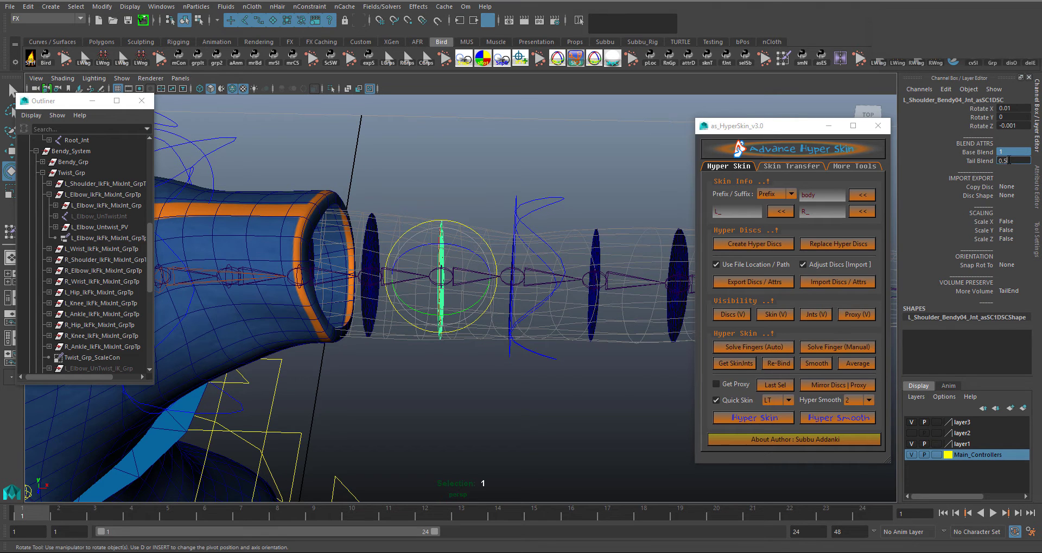
key(Return)
click(453, 182)
- Set both Base Blend and Tail Blend of the left elbow disc to 0.5 and deselect it
alt+drag(503, 266, 503, 245)
click(504, 245)
click(1006, 157)
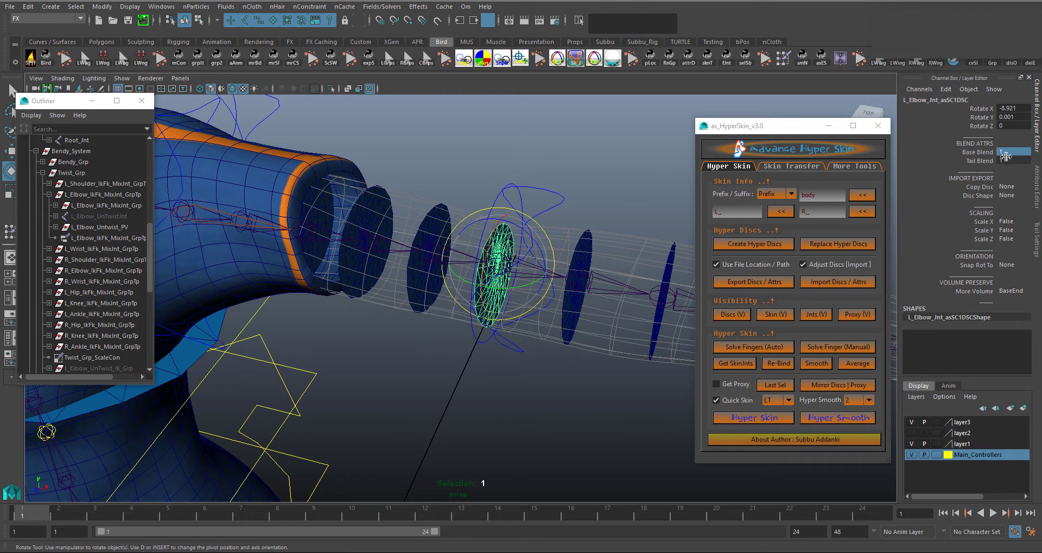
click(1011, 161)
text(0.5)
key(Return)
alt+drag(488, 255, 487, 274)
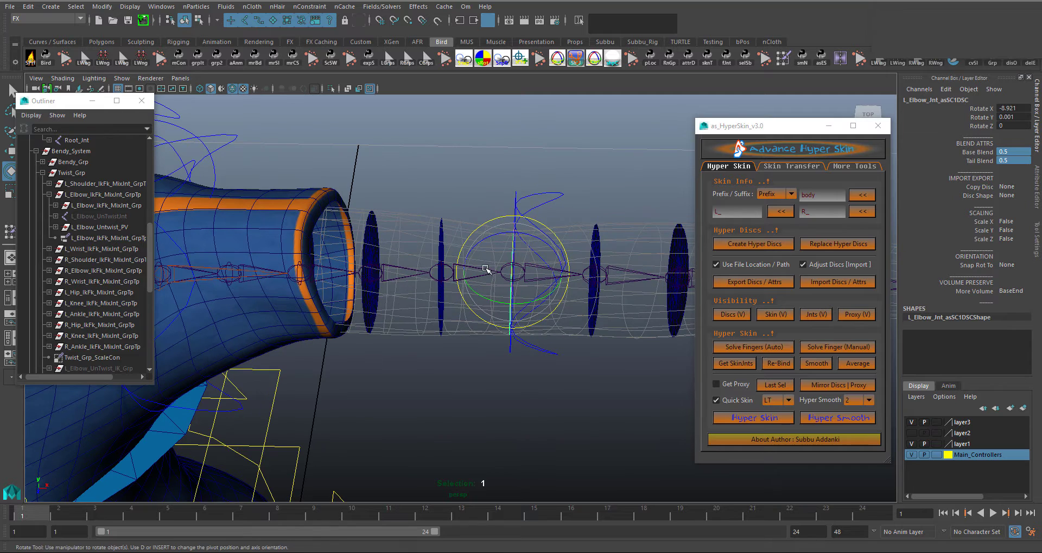
click(467, 190)
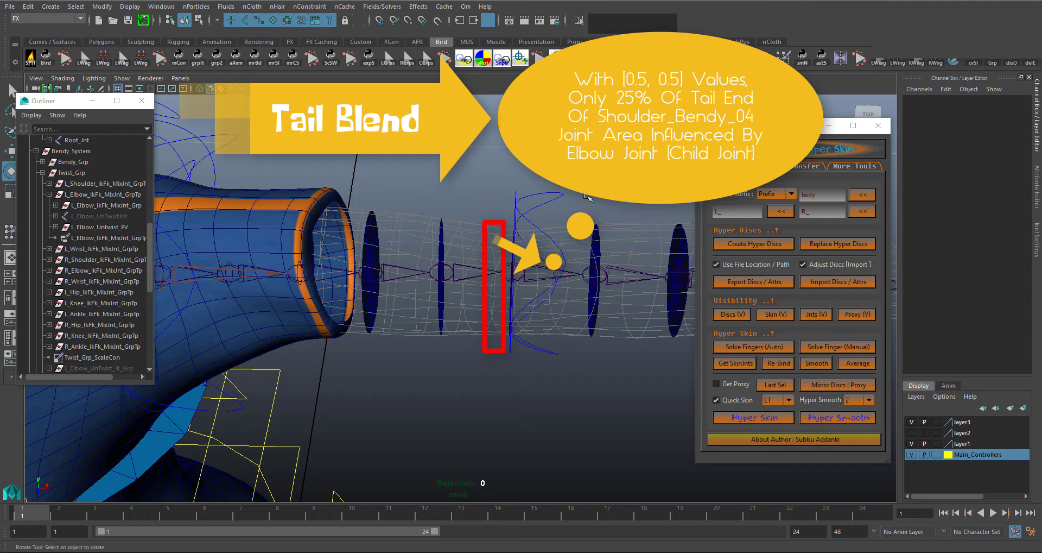
- Check the Base Blend and Tail Blend values of the L_Shoulder_Bendy04 disc and the left elbow disc
click(447, 314)
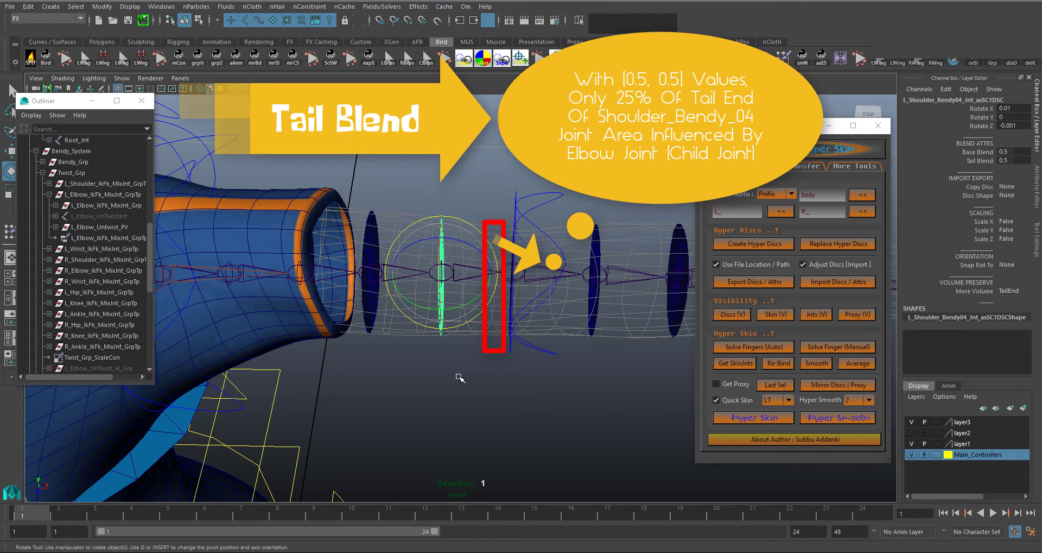
click(437, 399)
alt+drag(512, 272, 488, 257)
click(491, 241)
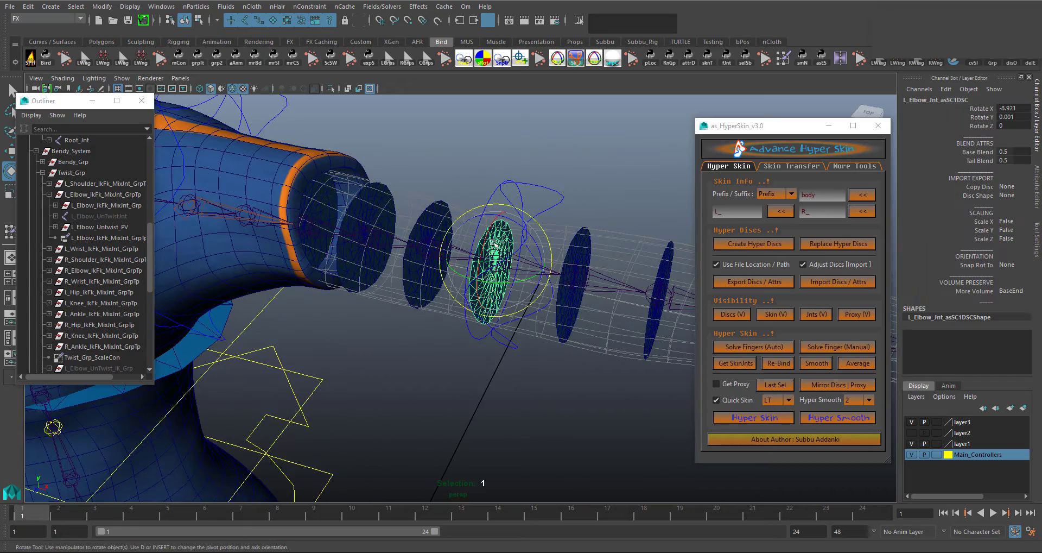
alt+drag(492, 340, 556, 402)
click(555, 402)
alt+drag(547, 348, 479, 310)
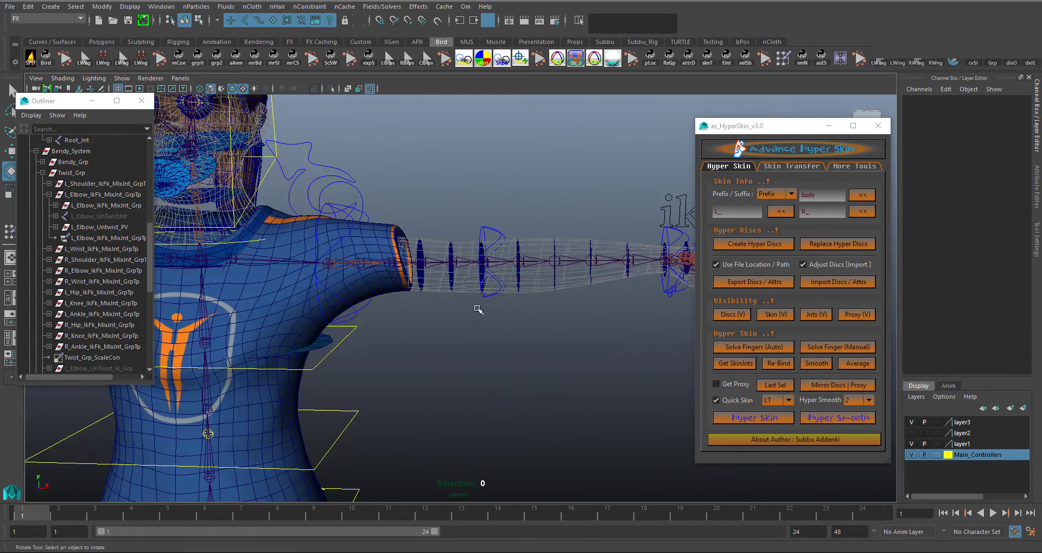
- Restore the solid skin display, select the body mesh in object mode and isolate it in the viewport
click(771, 314)
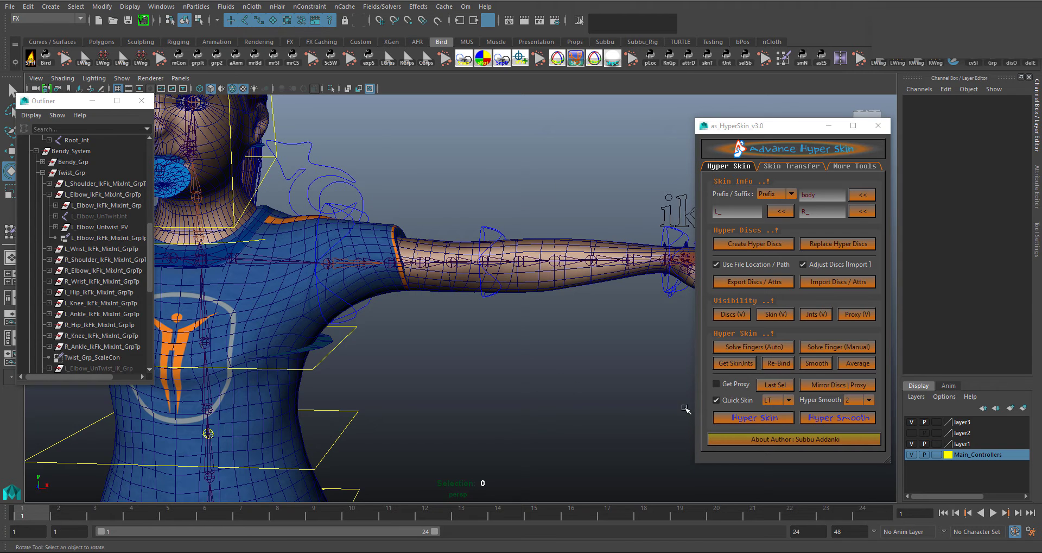
click(784, 386)
click(488, 374)
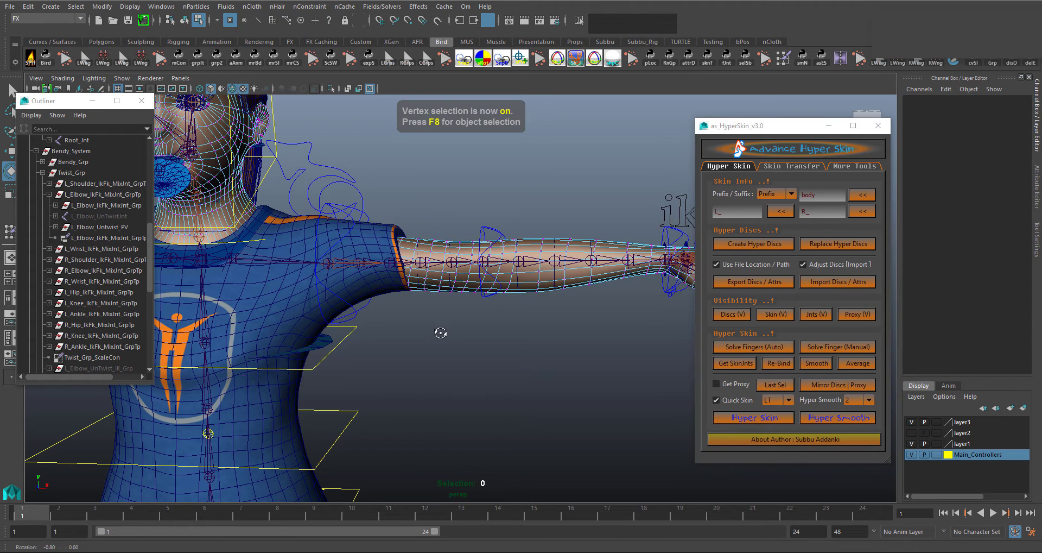
alt+drag(439, 332, 437, 315)
right_click(439, 240)
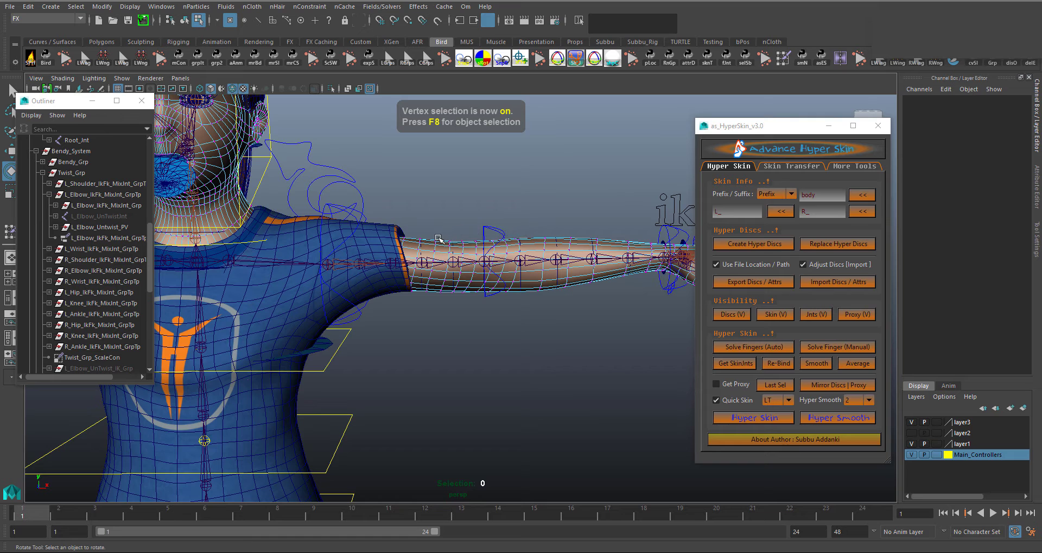
click(492, 224)
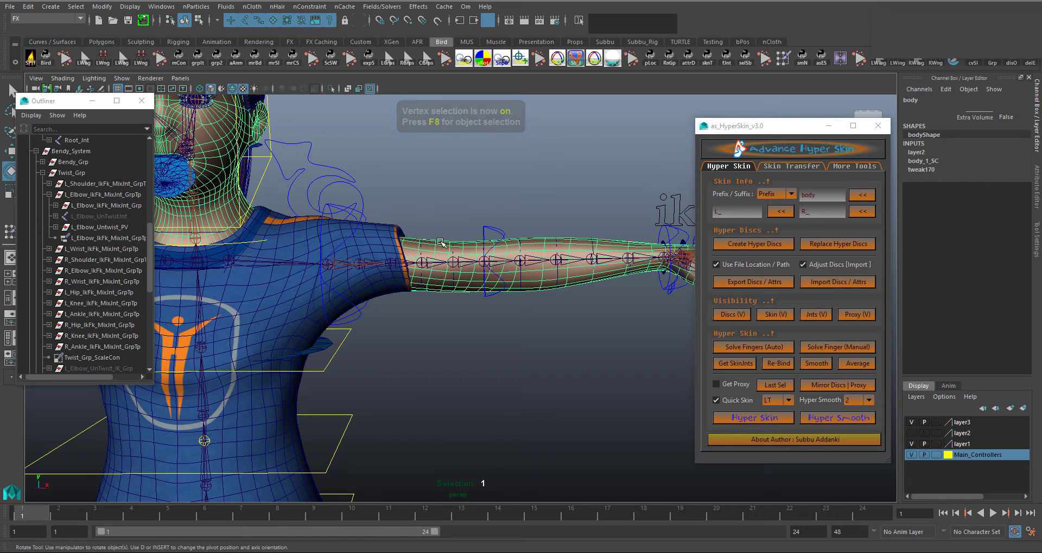
click(331, 88)
- Select the body vertices around the left elbow and run Hyper Skin on them with Quick Skin enabled
scroll(465, 255, up, 5)
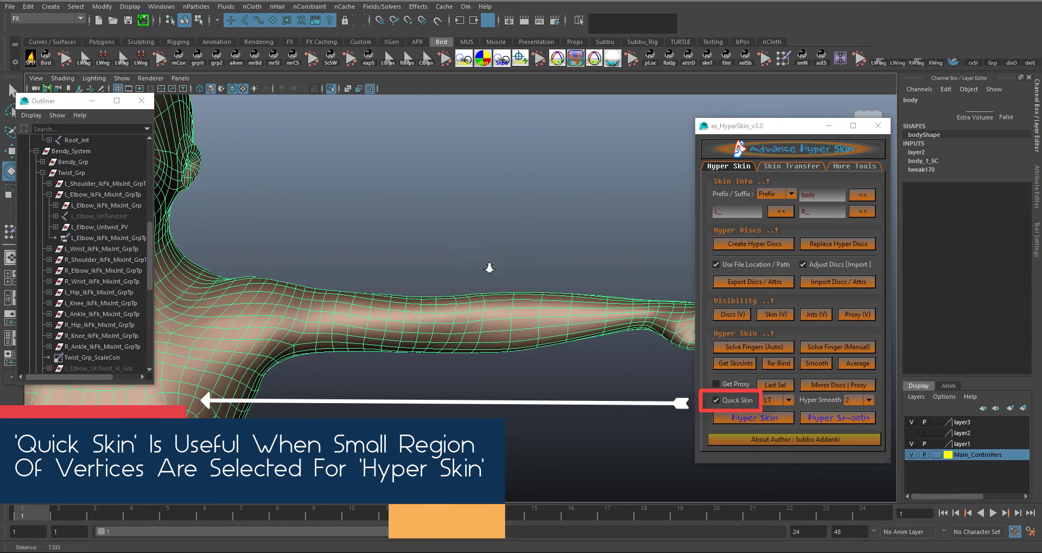
right_click(462, 255)
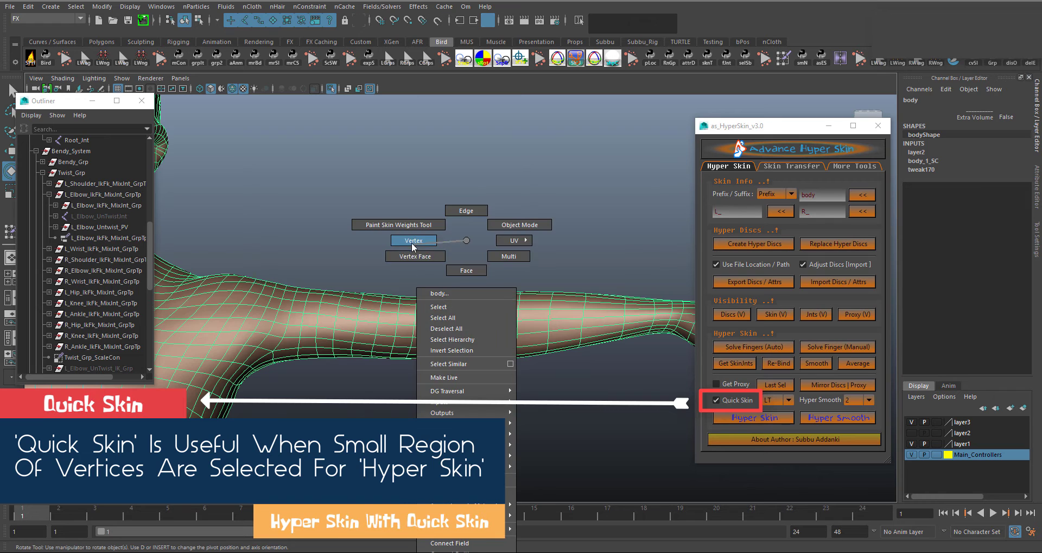
click(395, 247)
drag(525, 398, 514, 248)
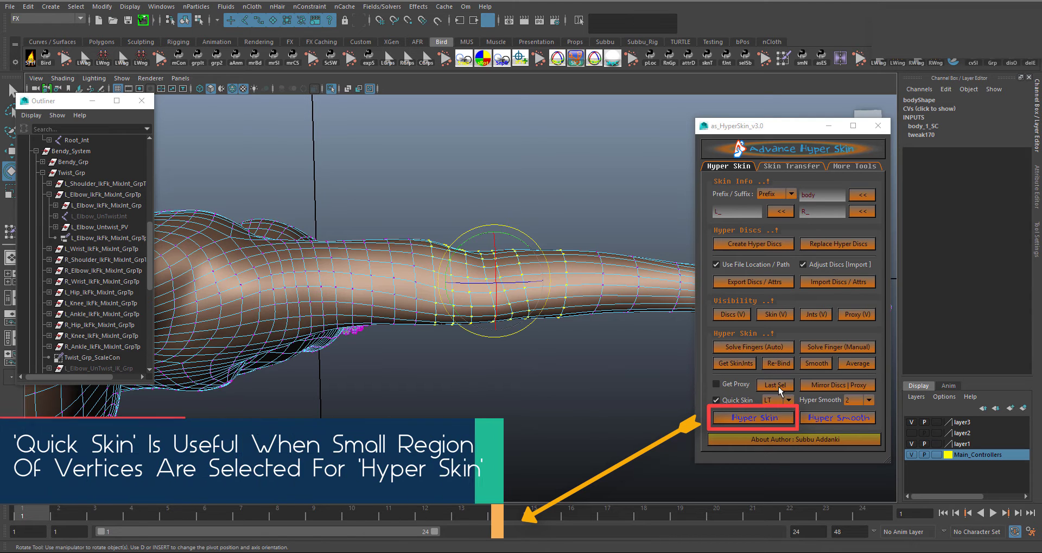
click(759, 417)
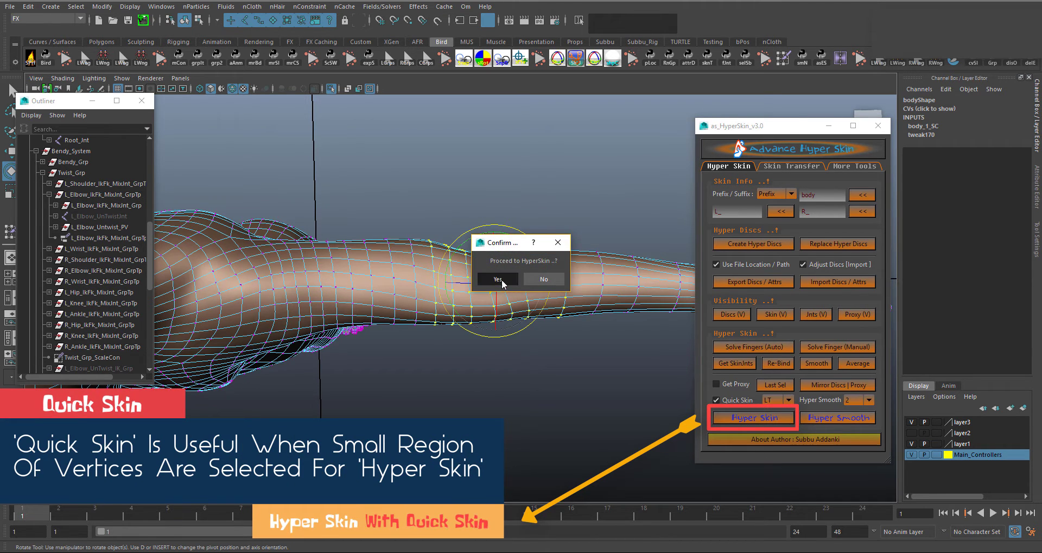
click(500, 279)
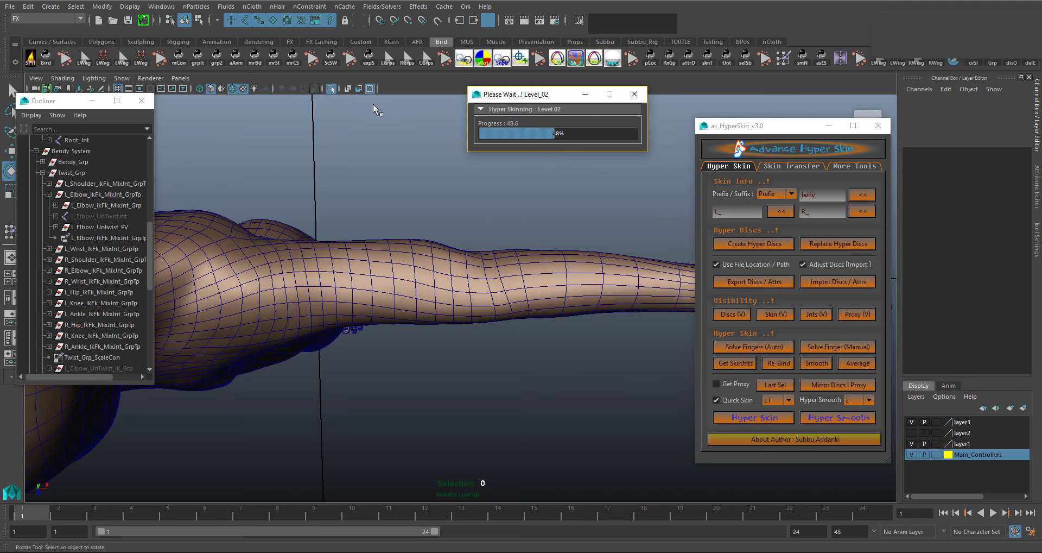
- Rotate L_Elbow_FK_Ctrl to bend the left forearm downward and test the newly skinned elbow
alt+right_drag(394, 194, 457, 195)
click(464, 201)
alt+drag(483, 205, 493, 214)
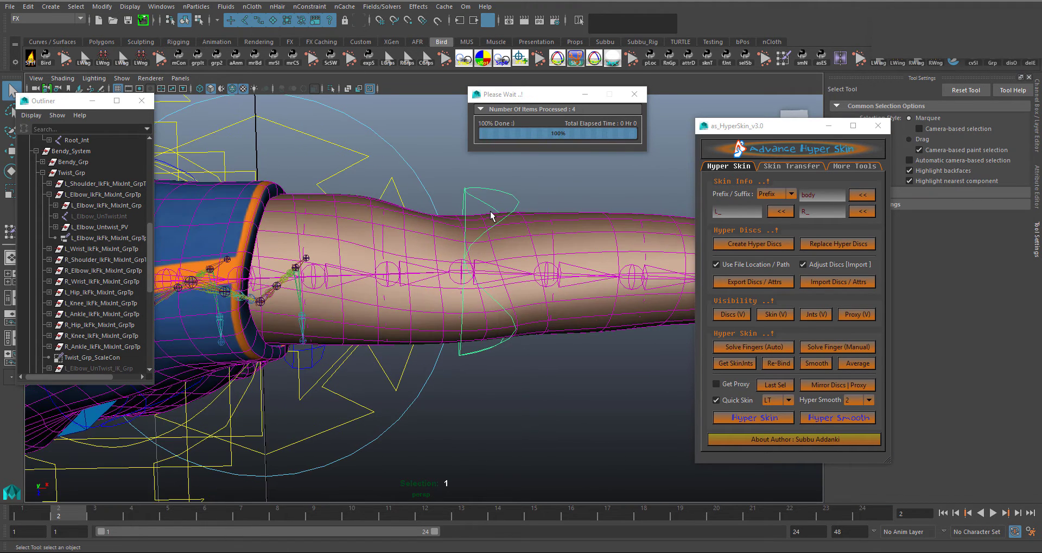
key(e)
drag(508, 249, 623, 340)
- Select the body mesh, set its Extra Volume to True and clear the selection
click(555, 320)
click(553, 320)
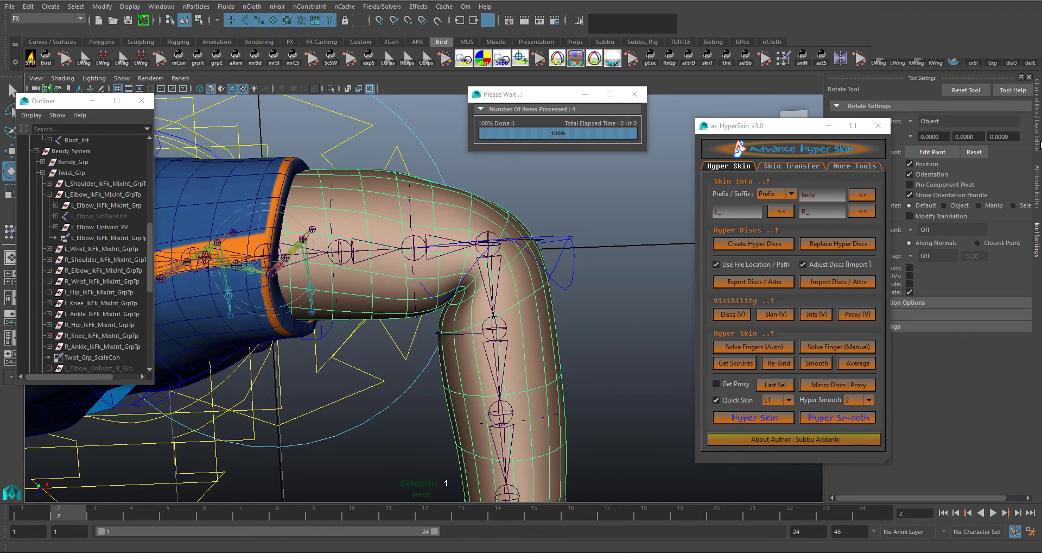
click(1038, 136)
alt+drag(618, 220, 573, 230)
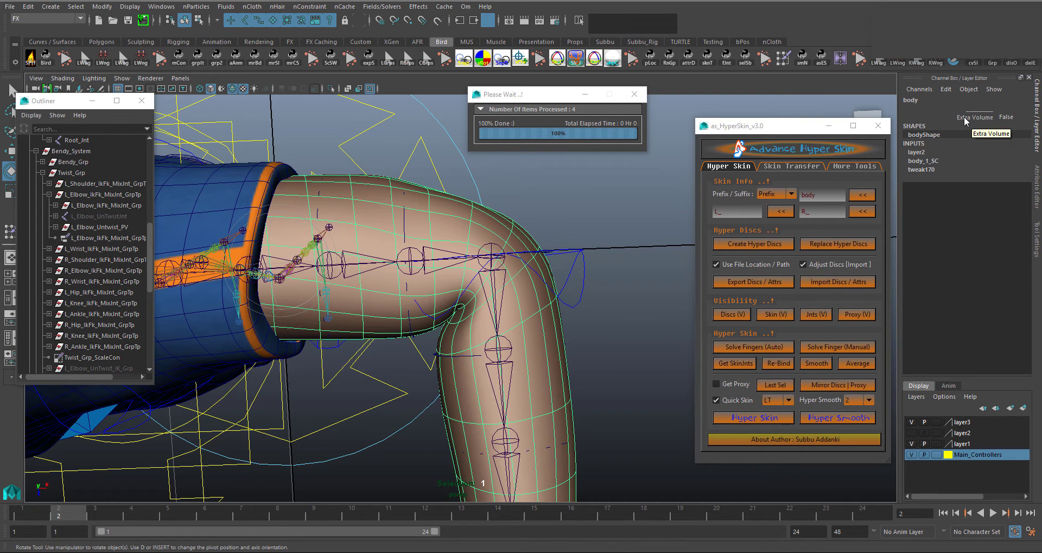
click(1011, 117)
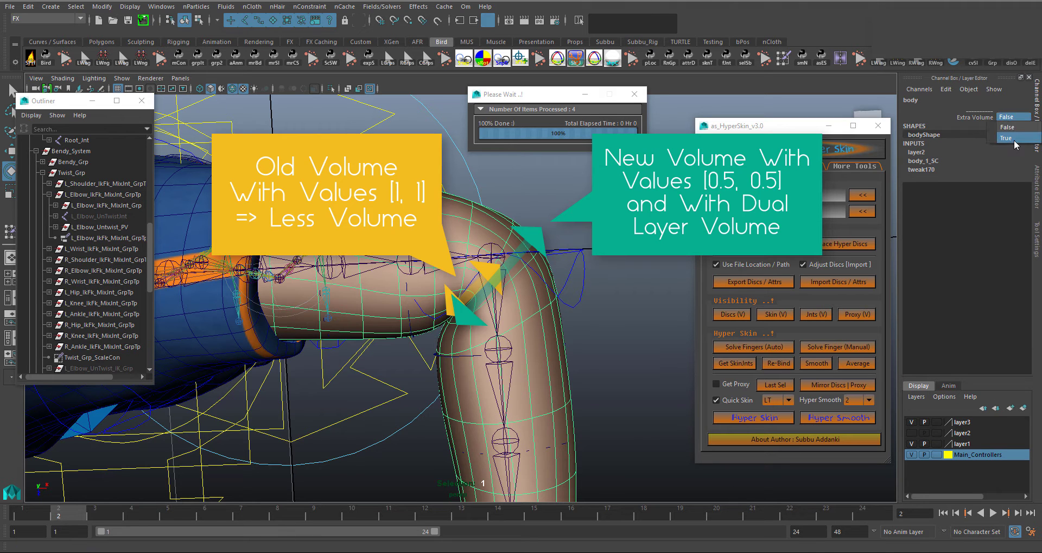
click(1011, 140)
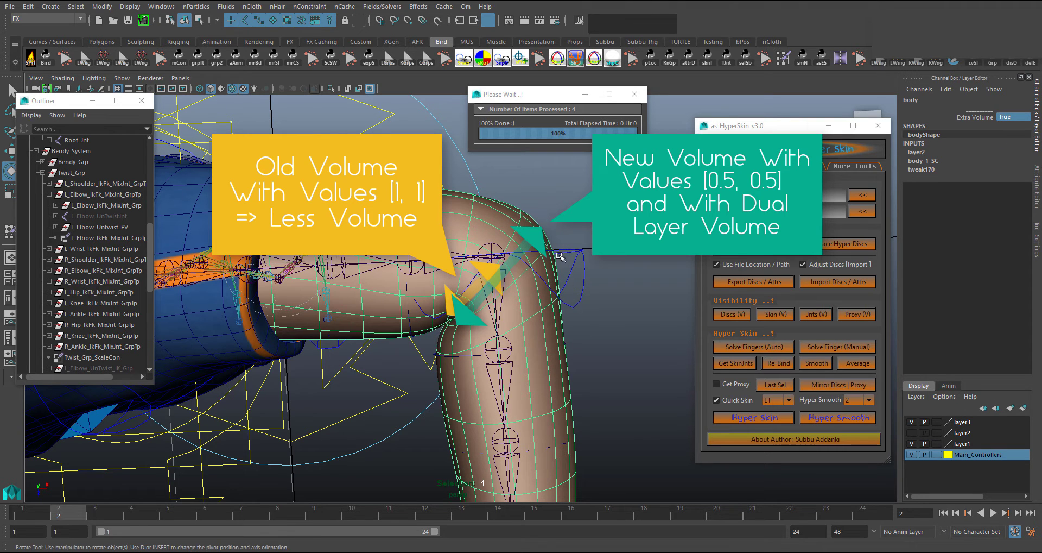
click(551, 229)
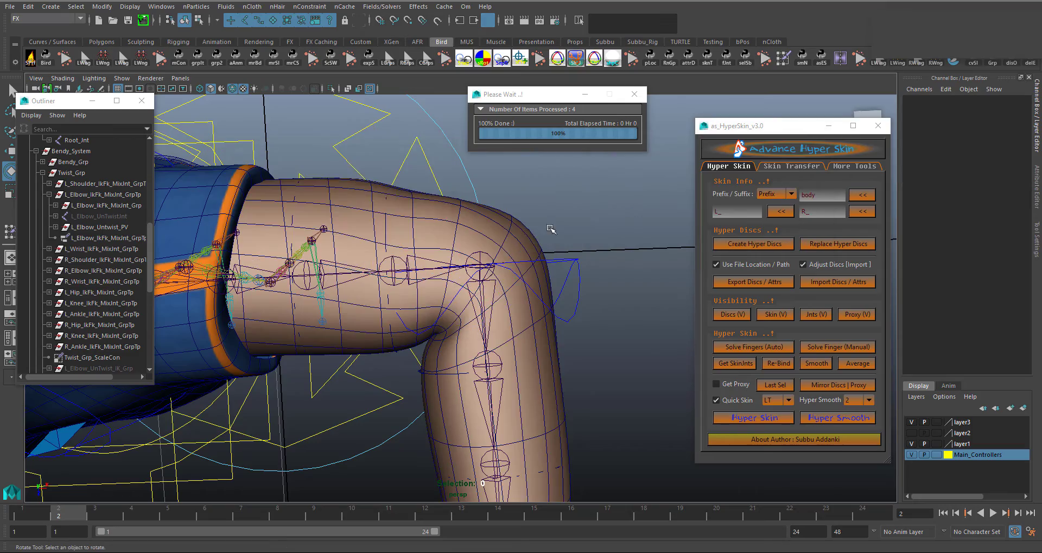
- Reselect the body mesh and set Extra Volume to False to compare the bent elbow's volume
click(520, 231)
alt+drag(519, 232, 486, 259)
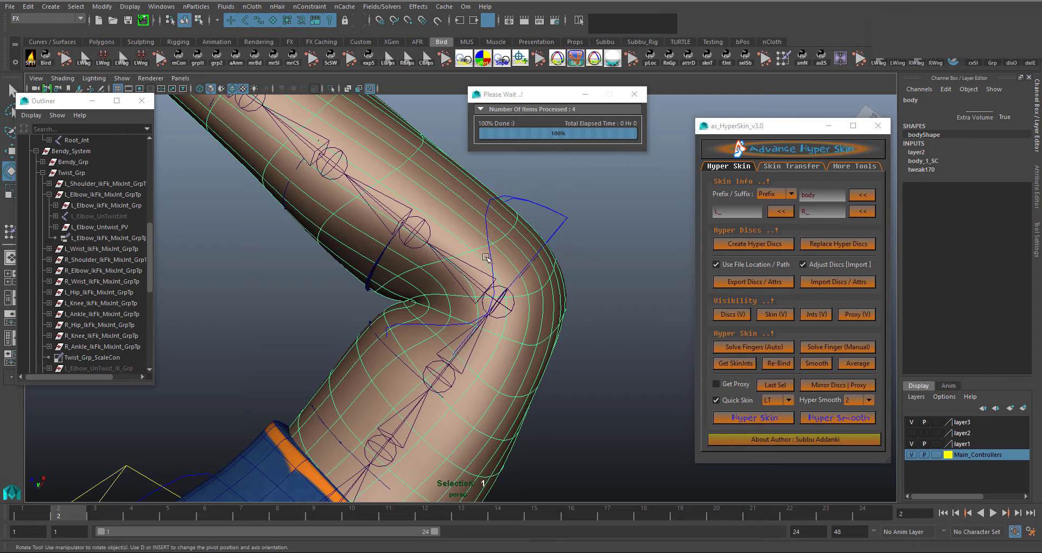
click(1006, 117)
click(1011, 128)
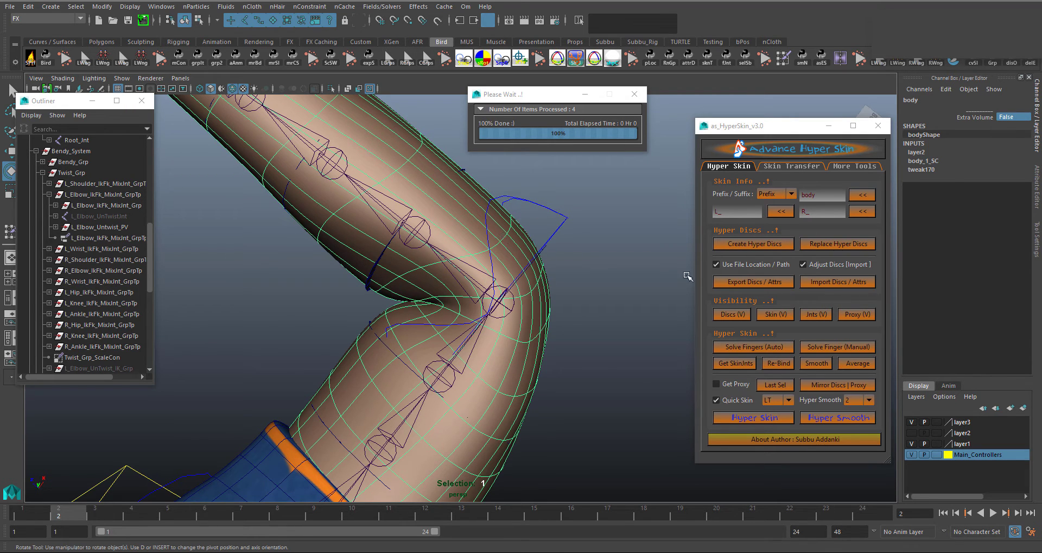
alt+drag(461, 238, 490, 313)
alt+drag(451, 258, 535, 214)
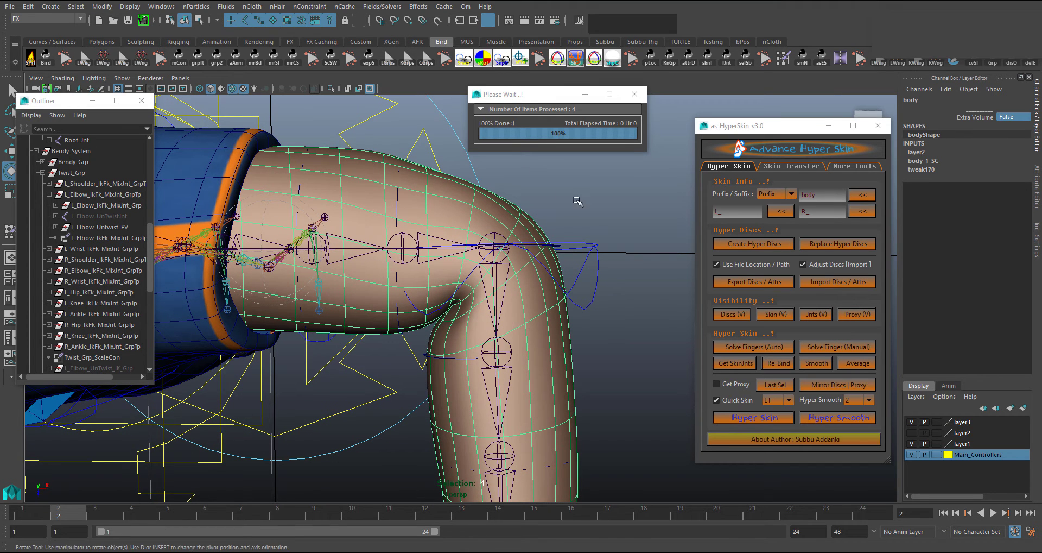
- Set the body's Extra Volume back to True and deselect the mesh
click(1005, 117)
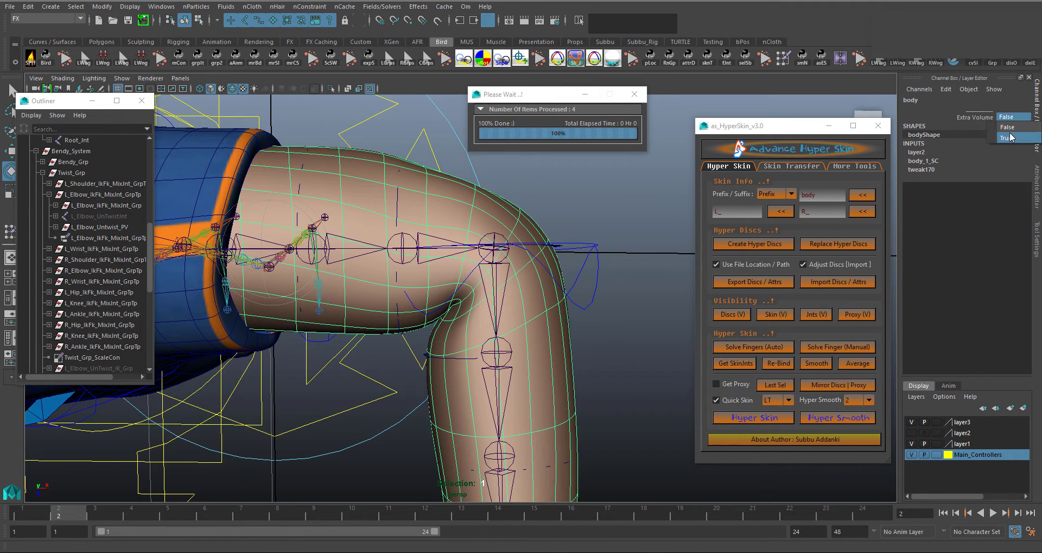
click(1009, 138)
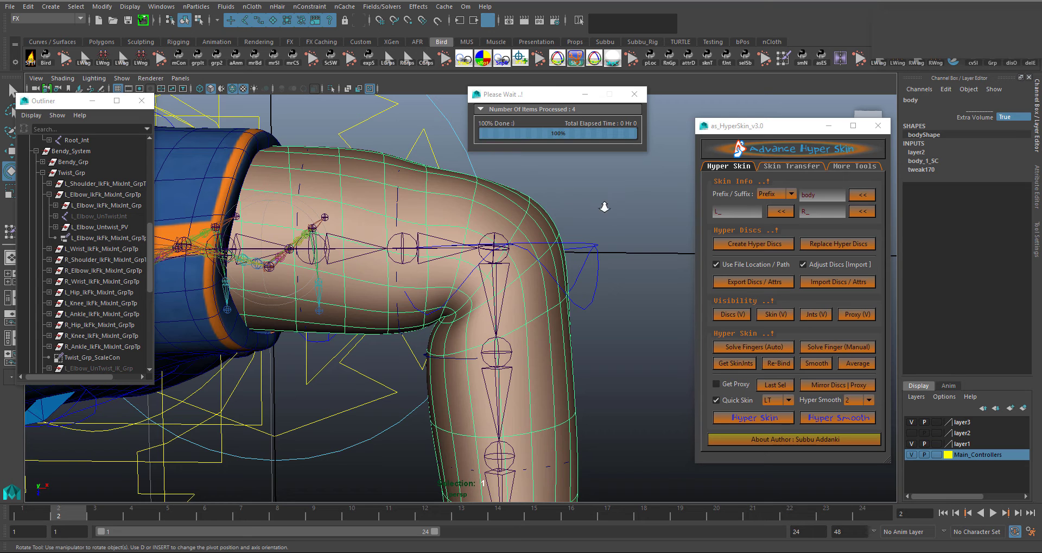
alt+right_drag(604, 207, 570, 196)
click(580, 195)
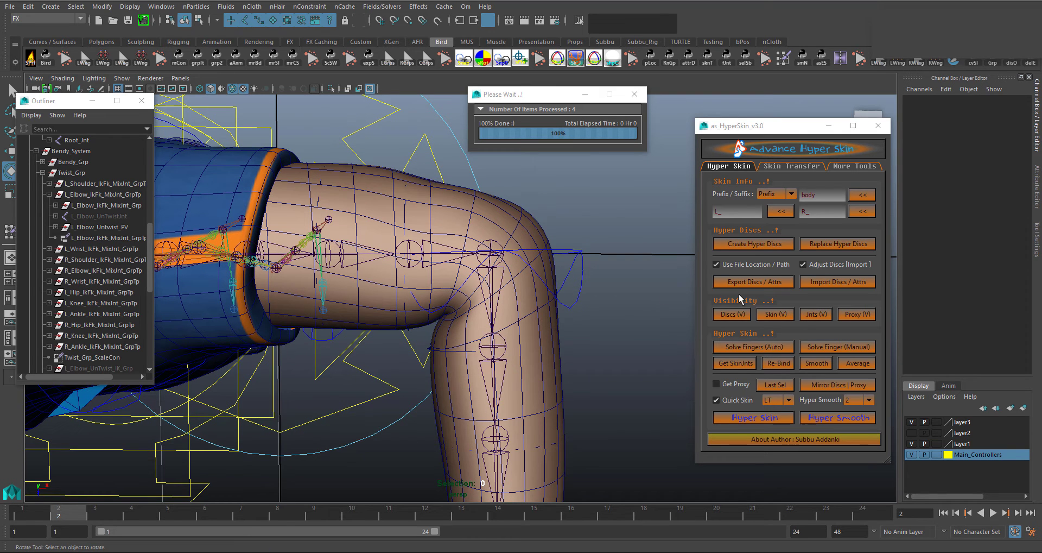
- Toggle the skin visibility to reveal the discs and set Rotate X, Y and Z of L_Elbow_FK_Ctrl to 0
click(782, 317)
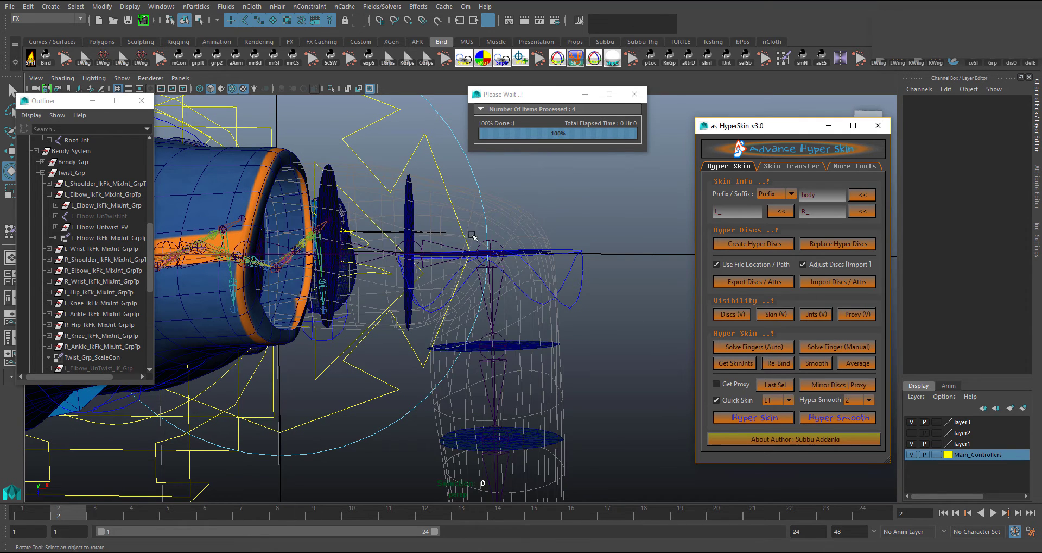
alt+drag(506, 297, 512, 275)
click(578, 278)
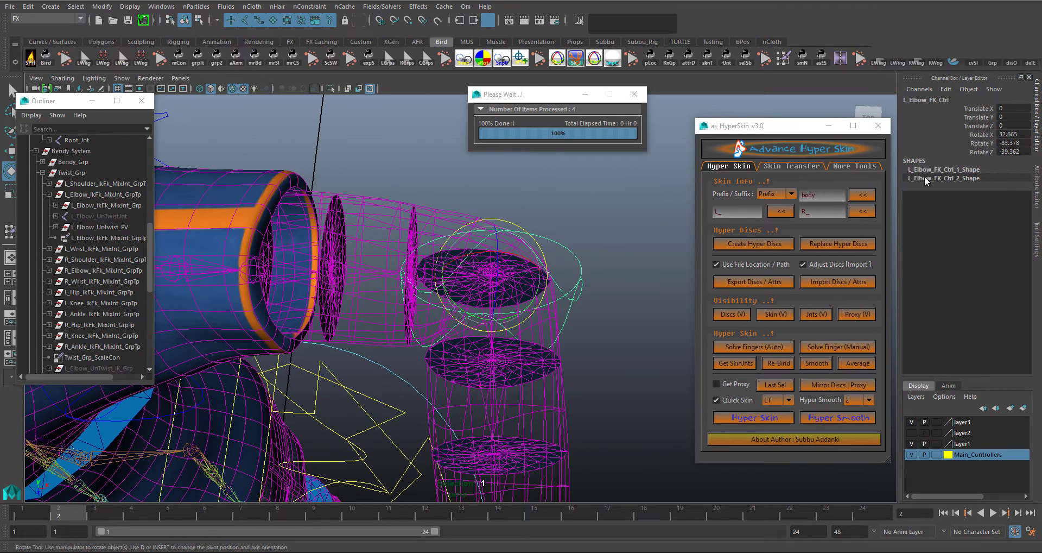
drag(1011, 134, 1011, 151)
text(0)
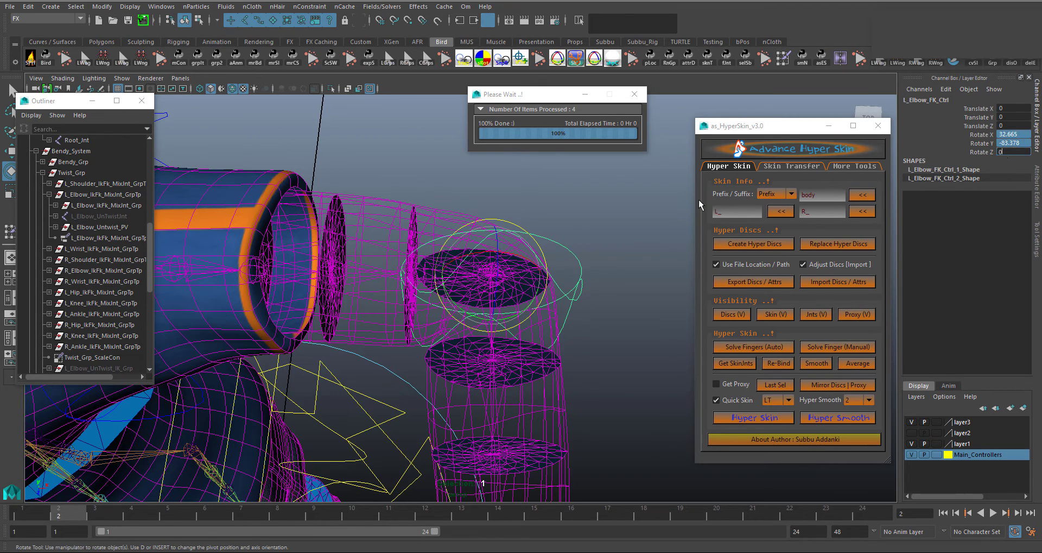
key(Return)
click(410, 191)
- Set both Base Blend and Tail Blend of the L_Shoulder_Bendy04 disc to 0
click(414, 229)
alt+drag(436, 232, 422, 242)
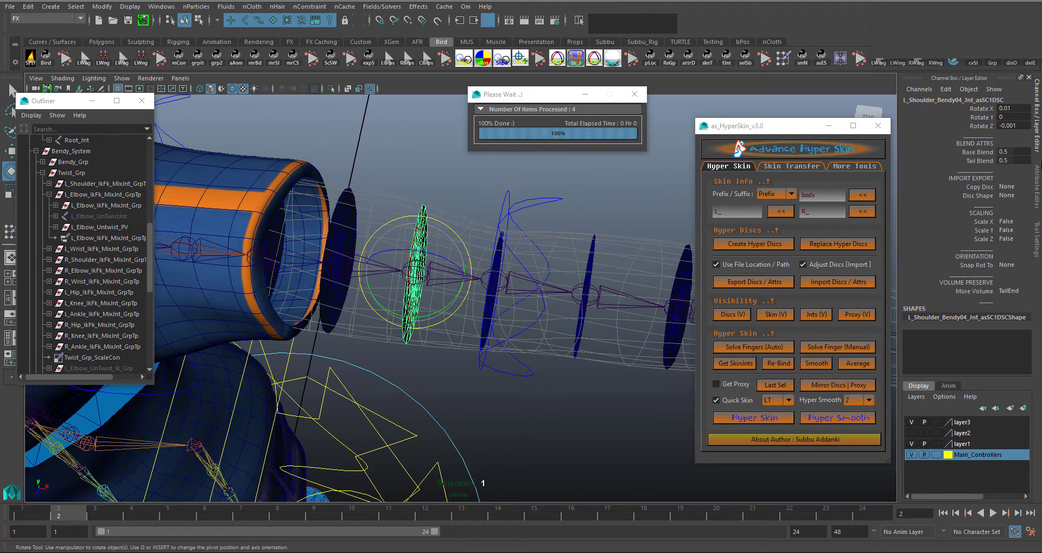
drag(1016, 154, 1015, 161)
text(0)
key(Return)
alt+drag(483, 318, 511, 332)
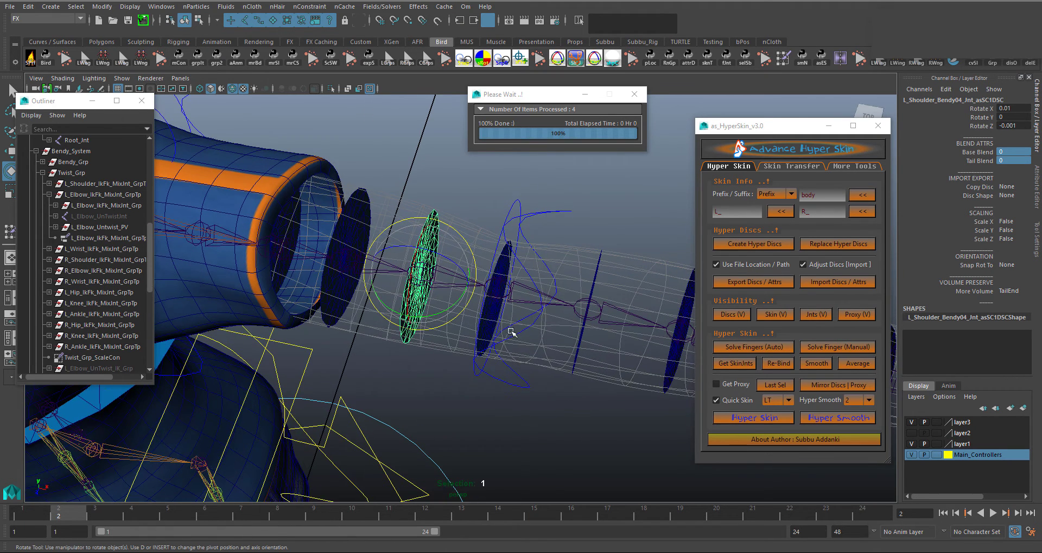
- Set both Base Blend and Tail Blend of the left elbow disc to 0, recheck the L_Shoulder_Bendy04 disc and clear the selection
click(487, 315)
drag(1008, 151, 1007, 160)
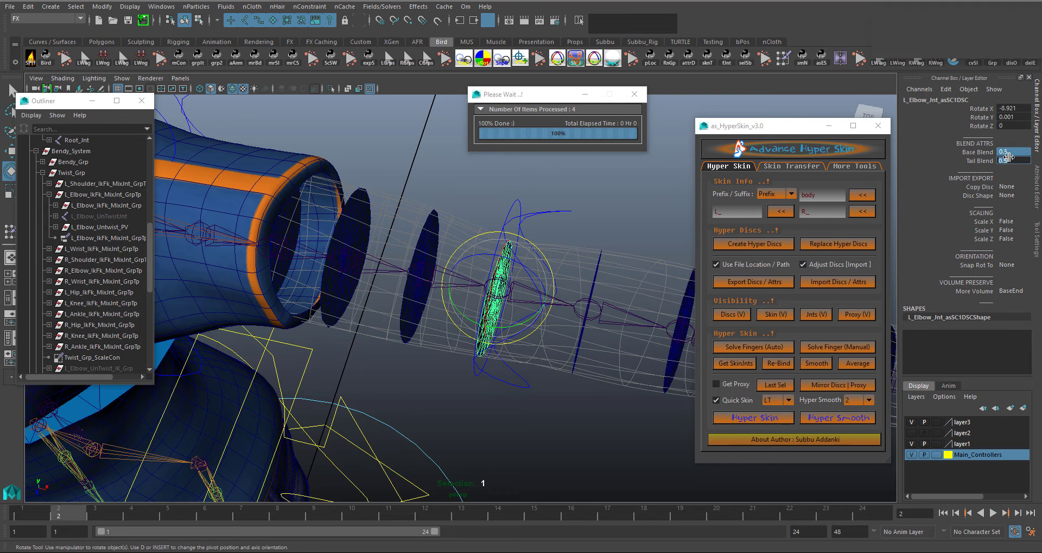
text(0)
key(Return)
alt+drag(518, 275, 519, 297)
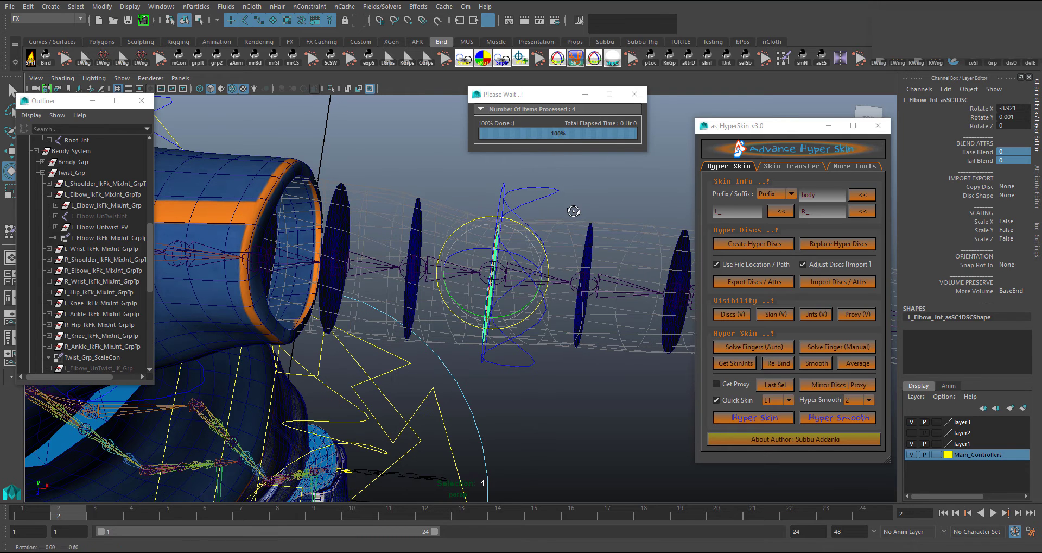
click(418, 223)
click(418, 223)
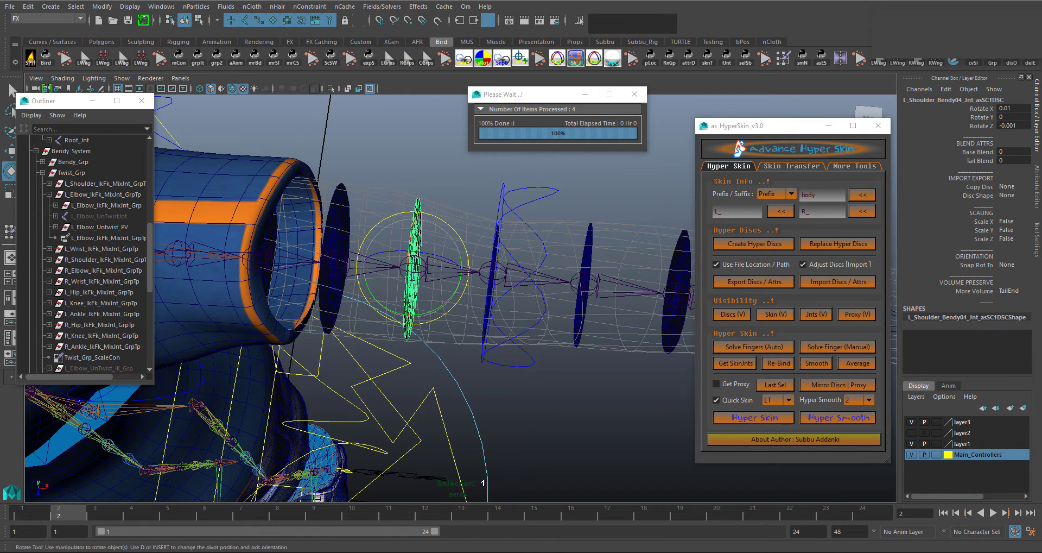
click(626, 187)
key(q)
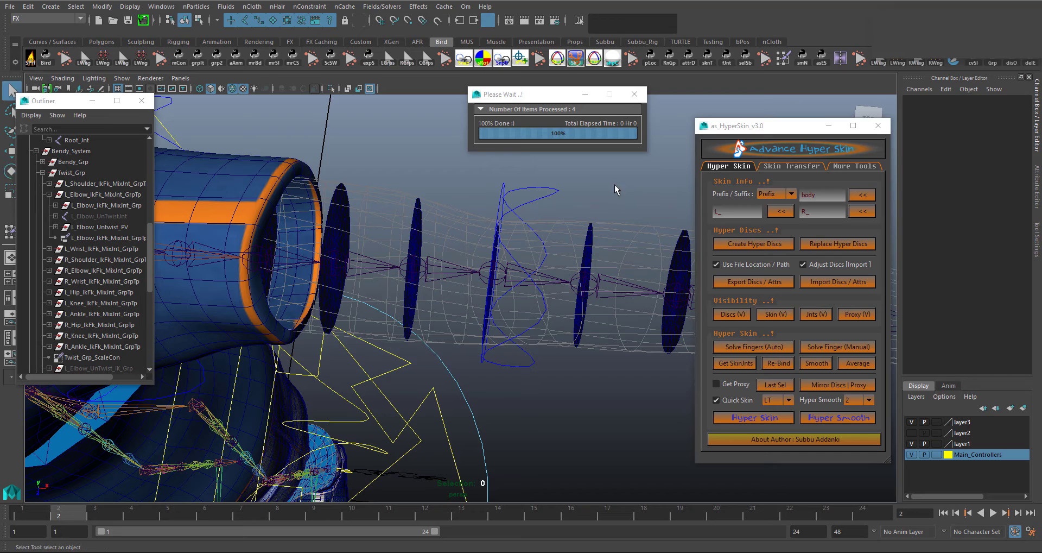
- Toggle the skin visibility to restore the solid skin display over the left arm
click(773, 314)
alt+drag(549, 364, 593, 367)
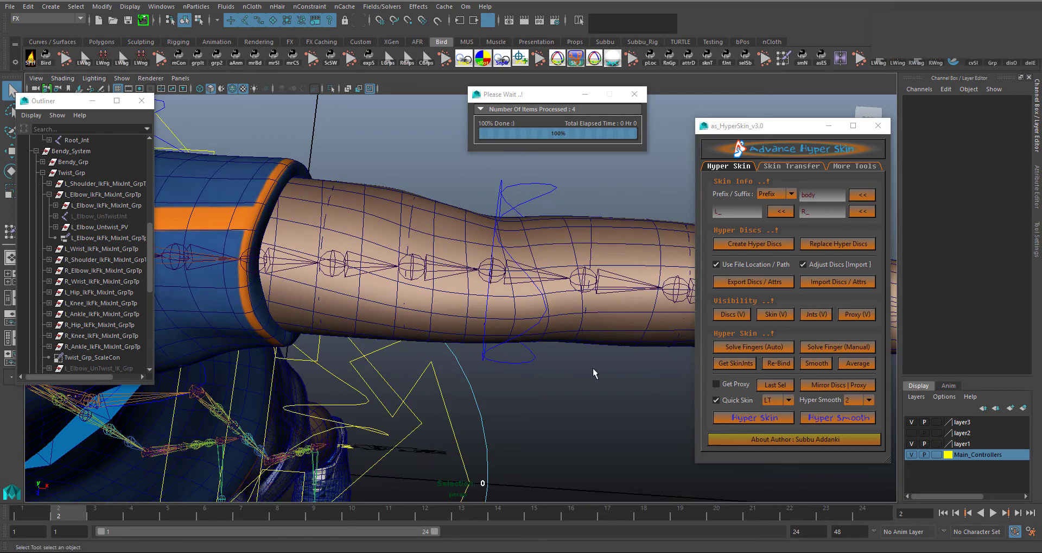
alt+right_drag(592, 366, 496, 332)
alt+drag(495, 332, 597, 347)
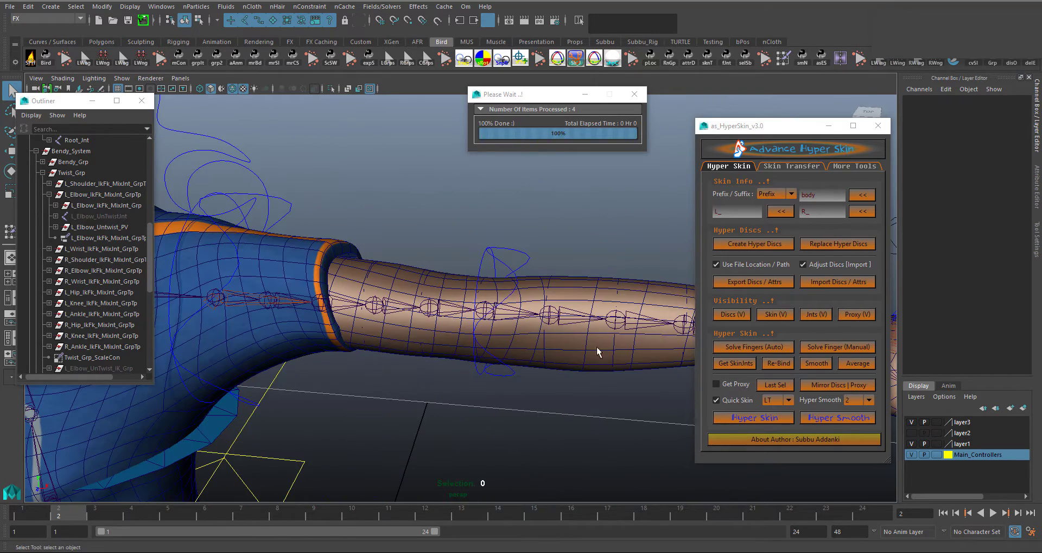
- Restore the last arm vertex selection and run Hyper Skin on it with Quick Skin LT and Hyper Smooth 2, then dismiss the progress window
click(780, 383)
alt+drag(465, 300, 483, 354)
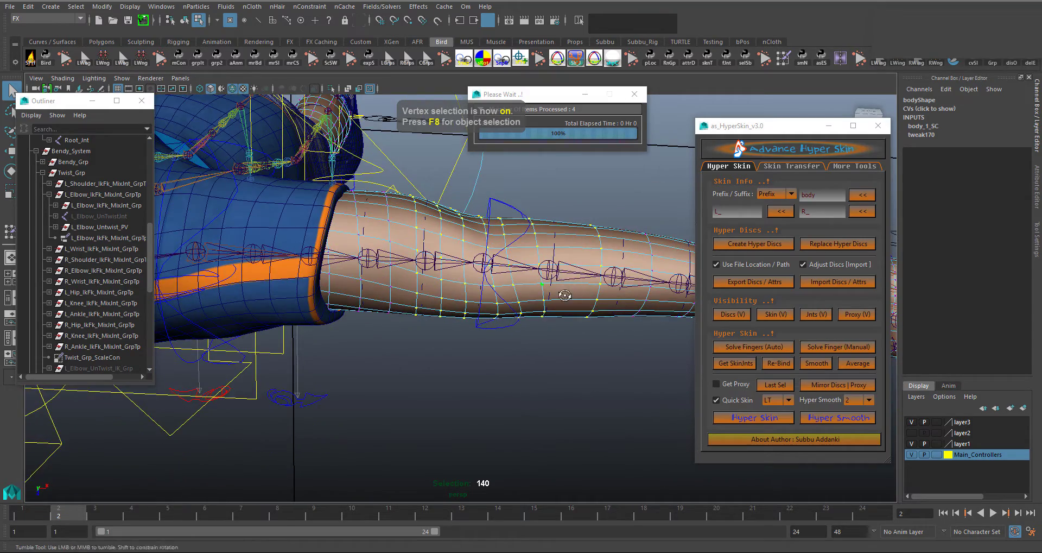
alt+drag(565, 294, 570, 226)
alt+middle_drag(570, 225, 520, 247)
alt+drag(519, 247, 560, 223)
click(753, 419)
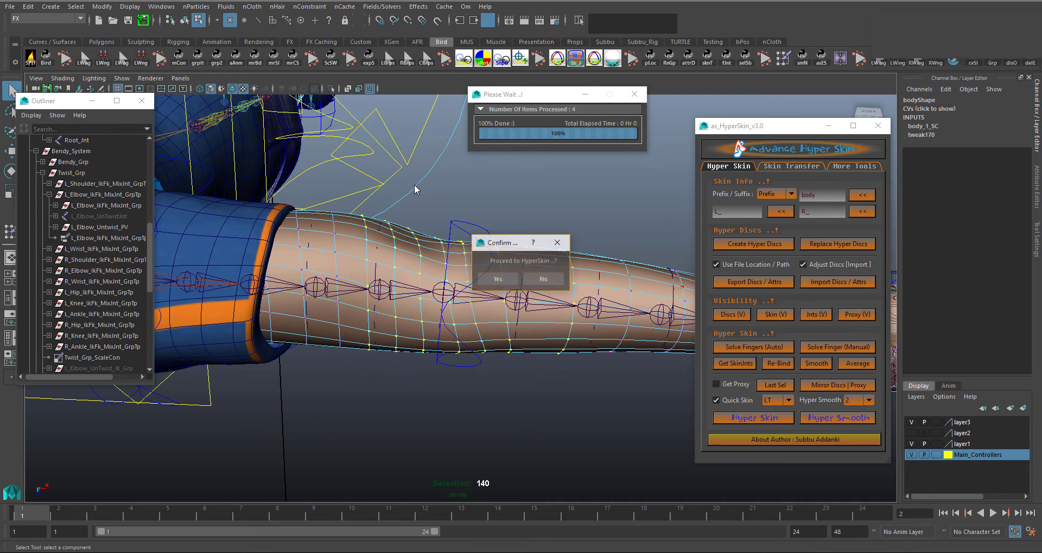
click(496, 279)
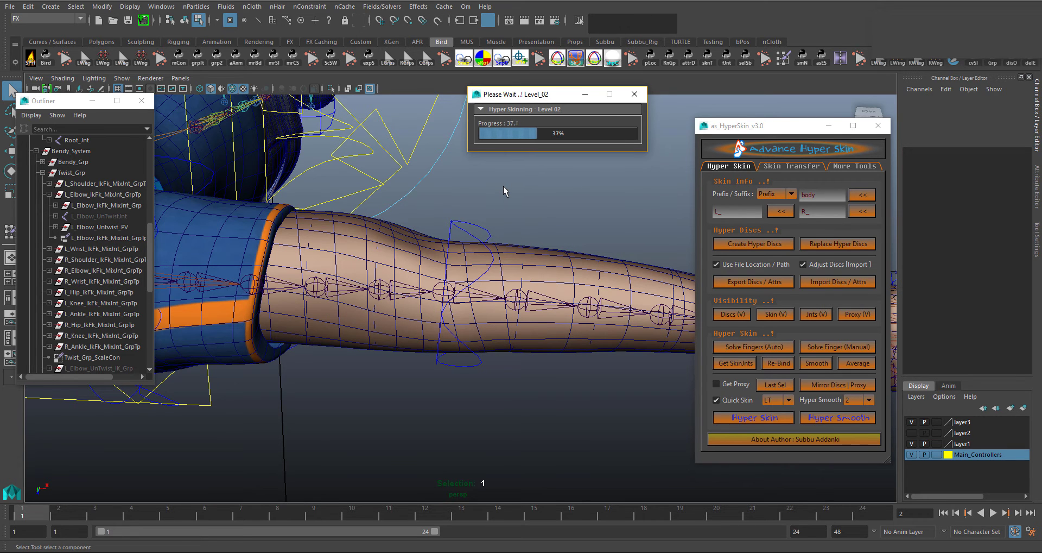
click(634, 94)
- Rotate the left elbow control to bend the forearm straight down, about perpendicular to the upper arm, and clear the selection
key(q)
click(417, 230)
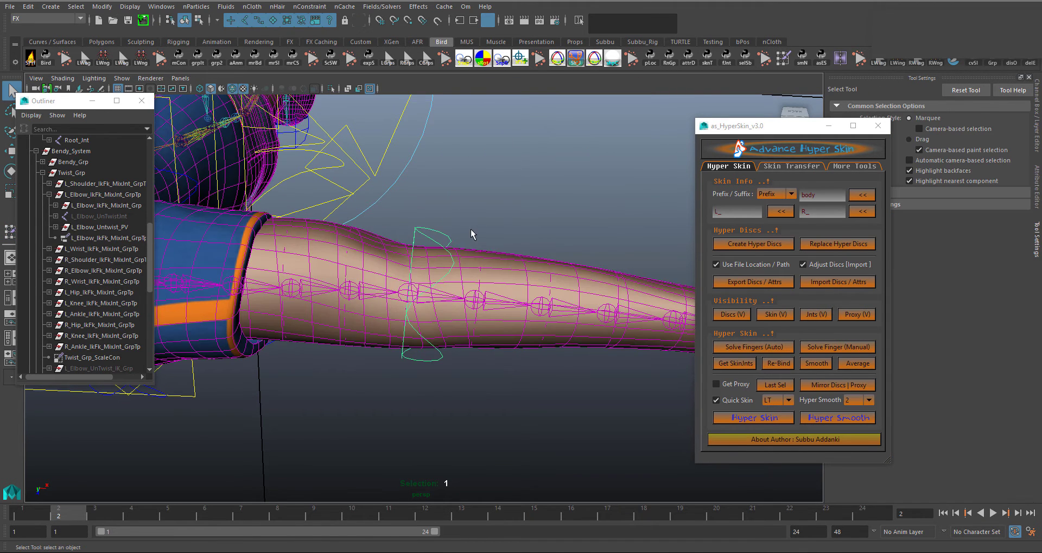
alt+middle_drag(482, 225, 505, 174)
alt+right_drag(505, 174, 520, 177)
key(w)
key(e)
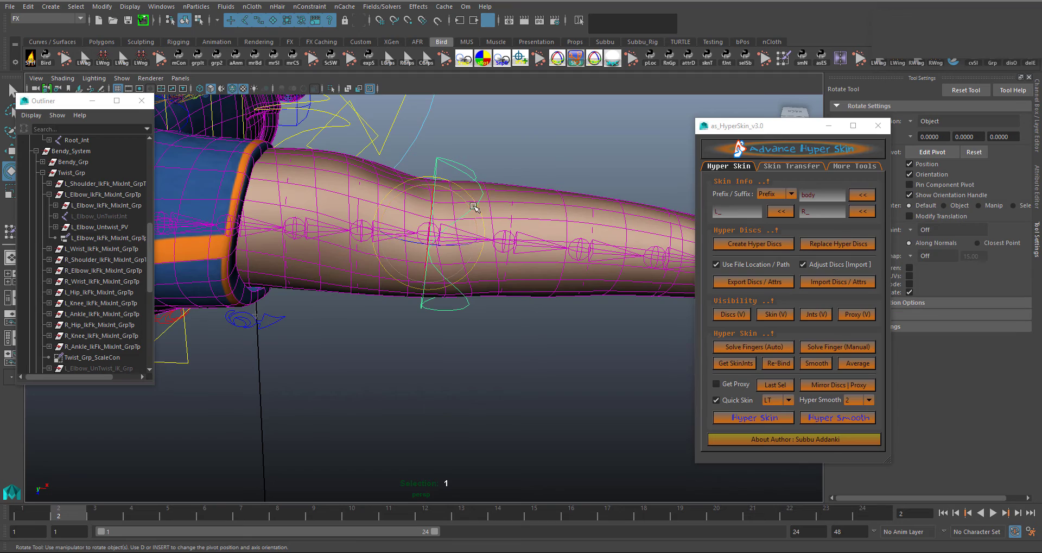
drag(475, 205, 471, 296)
alt+right_drag(475, 140, 514, 162)
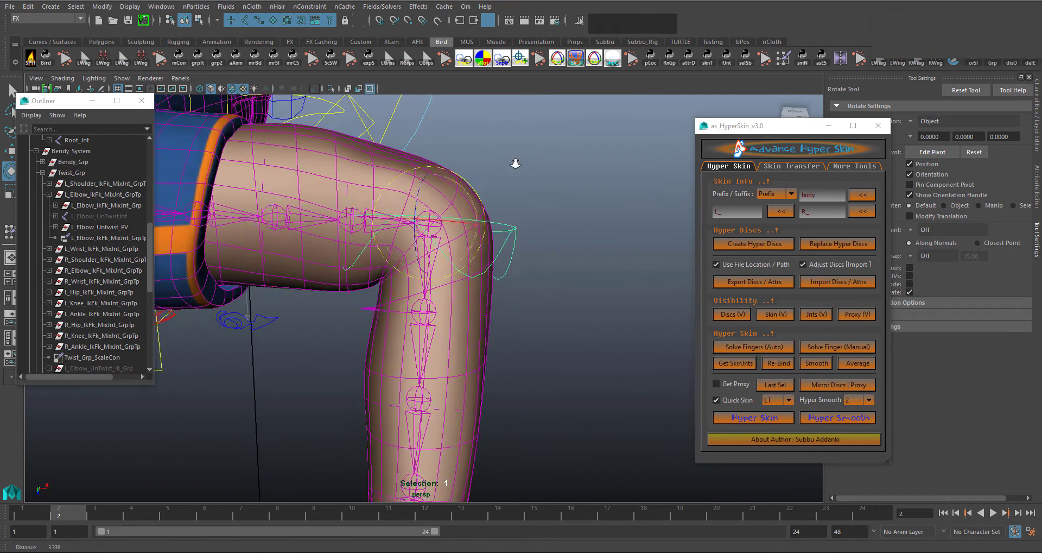
alt+middle_drag(514, 163, 593, 163)
click(593, 162)
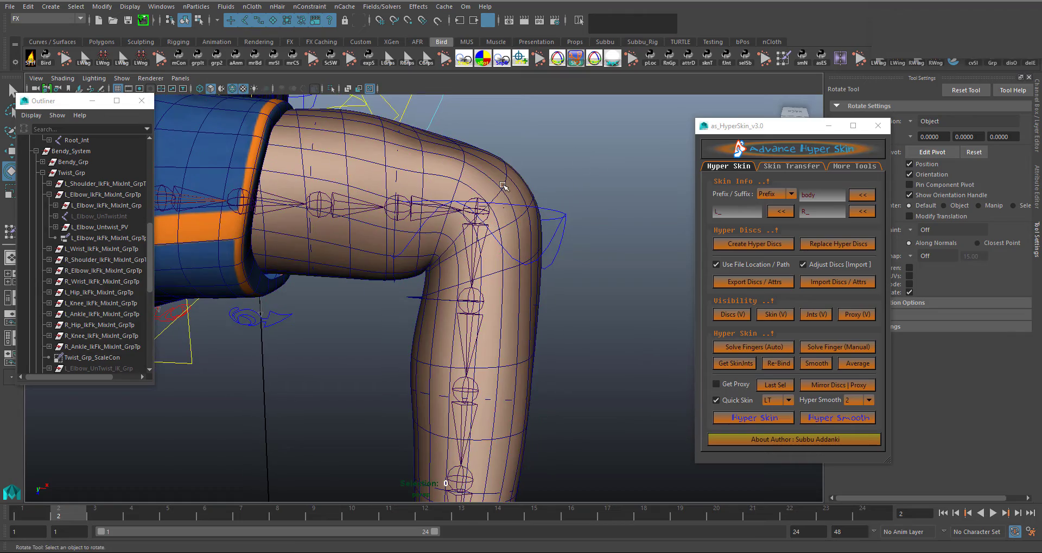
- Show the body mesh's channels in place of the tool settings and examine the bent elbow's shape with nothing selected
click(503, 186)
mouse_move(545, 294)
alt+mouse_down()
mouse_move(533, 230)
mouse_move(516, 219)
mouse_move(545, 304)
alt+mouse_up()
alt+drag(556, 217, 537, 227)
alt+middle_drag(536, 227, 537, 262)
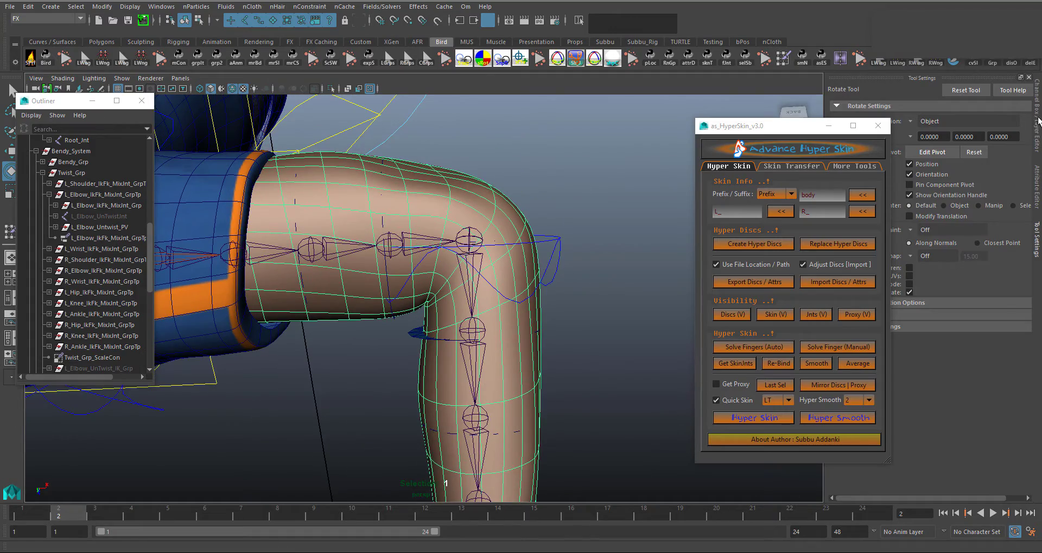
click(1037, 121)
alt+drag(570, 255, 574, 275)
click(613, 181)
alt+drag(603, 187, 586, 214)
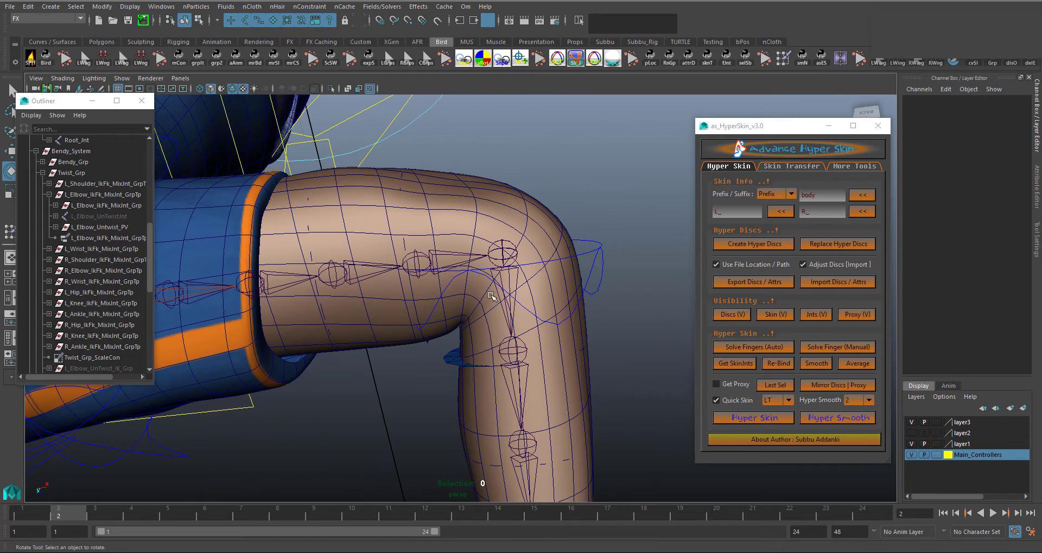
- Select the body mesh and set its Extra Volume attribute to False
click(554, 233)
click(1008, 117)
click(1013, 133)
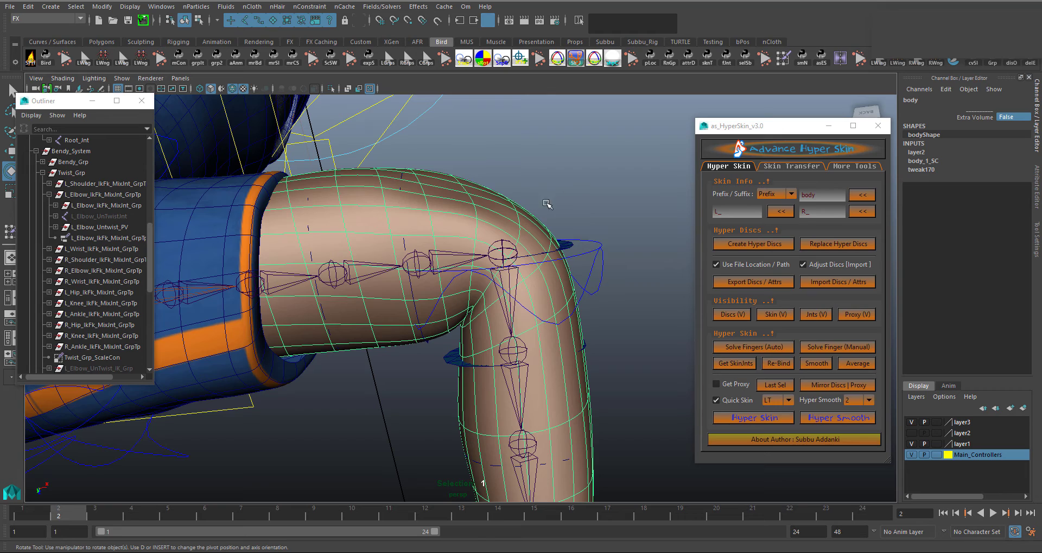
- Set the body mesh's Extra Volume to True, inspect the bent elbow from above and below, and clear the selection
click(1007, 116)
click(1013, 141)
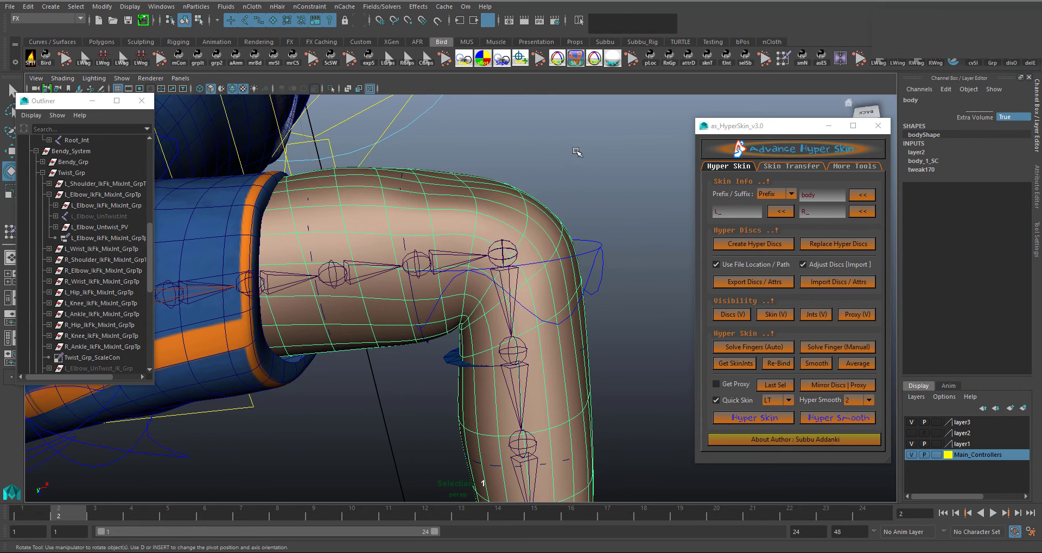
alt+drag(517, 190, 538, 133)
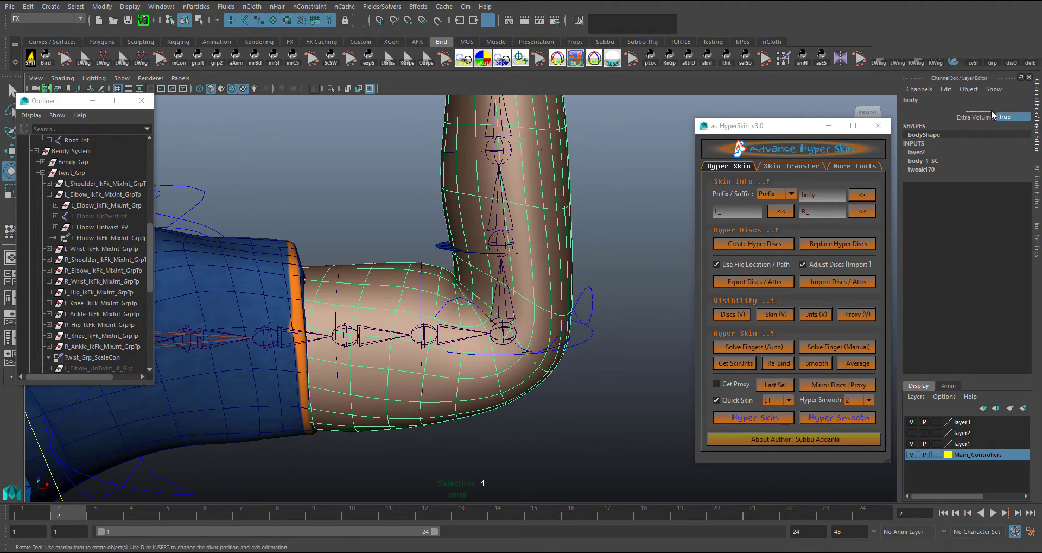
alt+drag(476, 232, 485, 380)
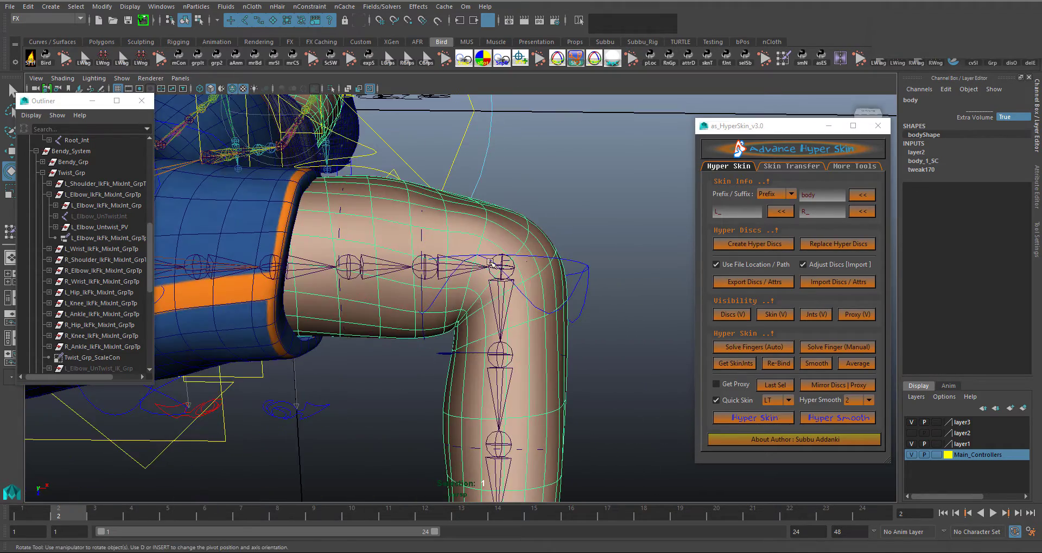
alt+drag(488, 261, 491, 271)
alt+right_drag(440, 204, 458, 207)
alt+middle_drag(459, 208, 467, 197)
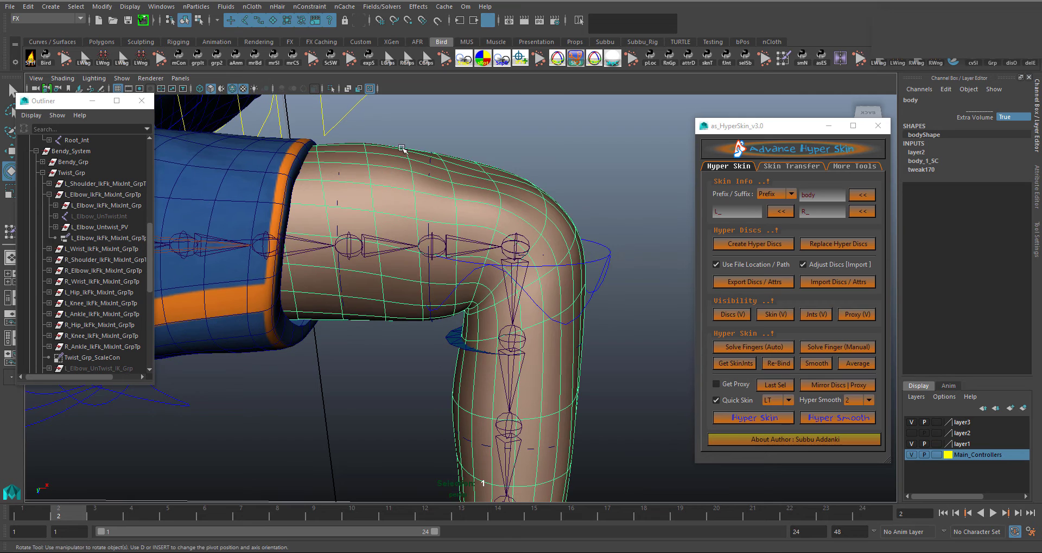
click(577, 156)
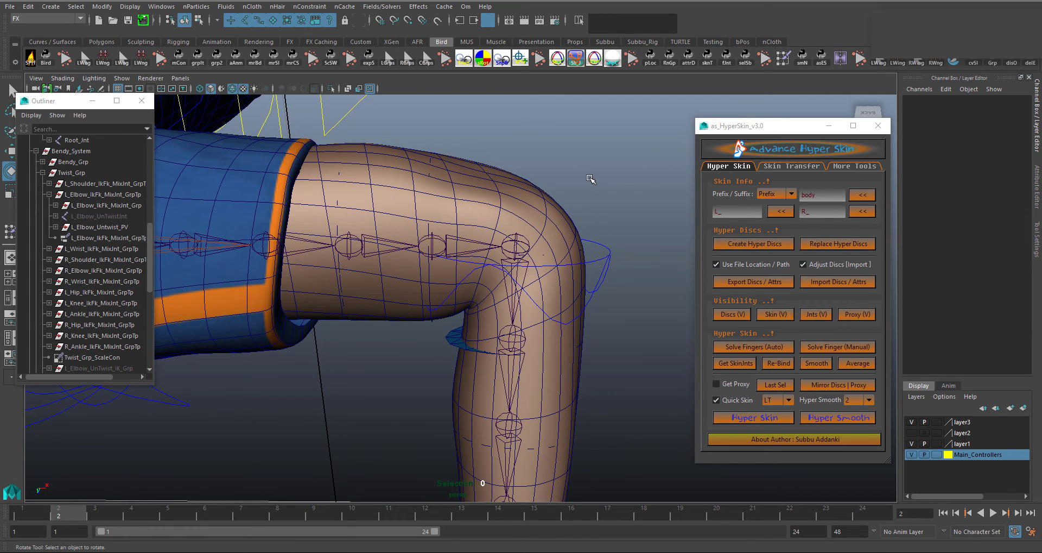
mouse_move(590, 210)
alt+mouse_down()
mouse_move(593, 186)
mouse_move(590, 198)
alt+mouse_up()
alt+right_drag(595, 190, 586, 191)
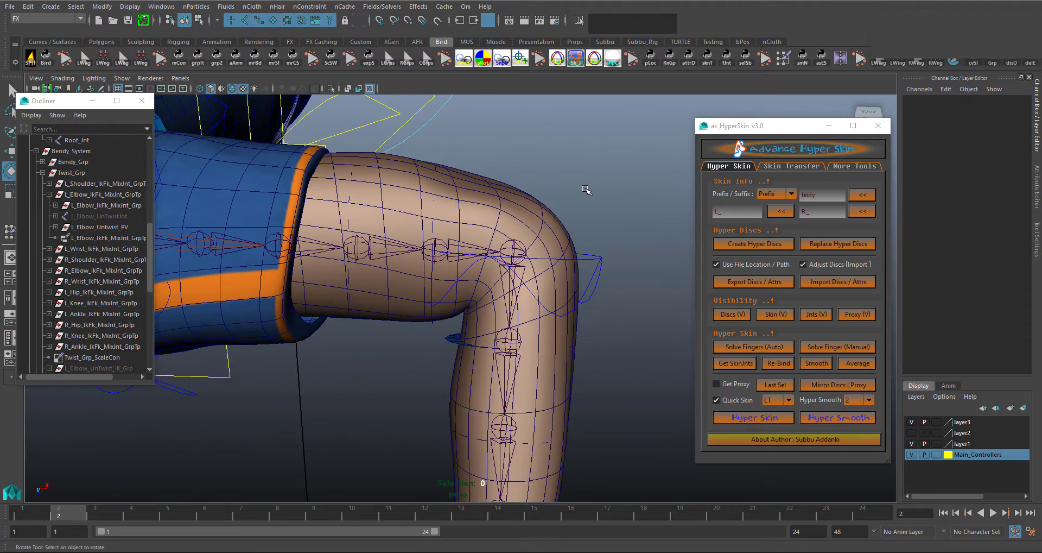
alt+middle_drag(586, 190, 586, 157)
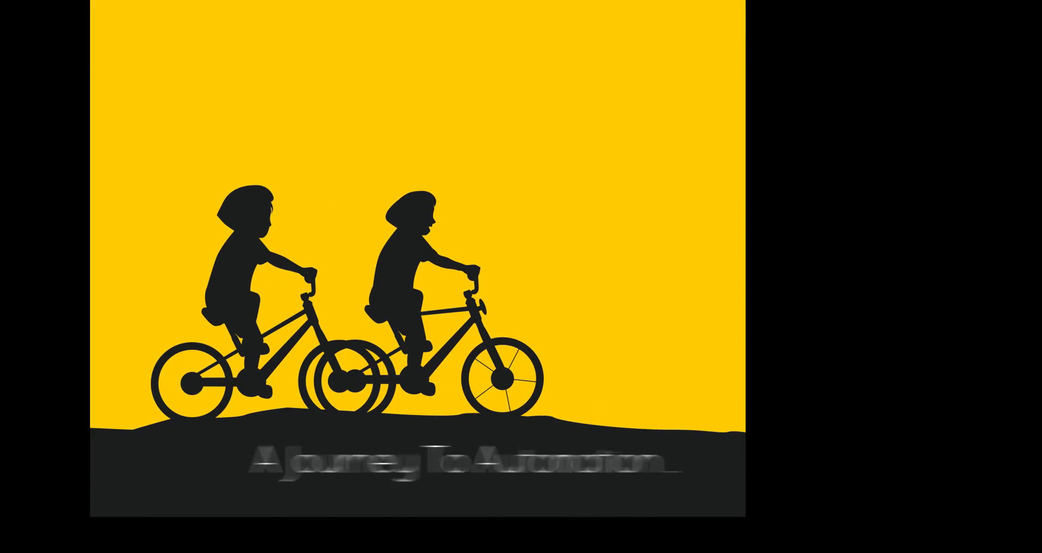